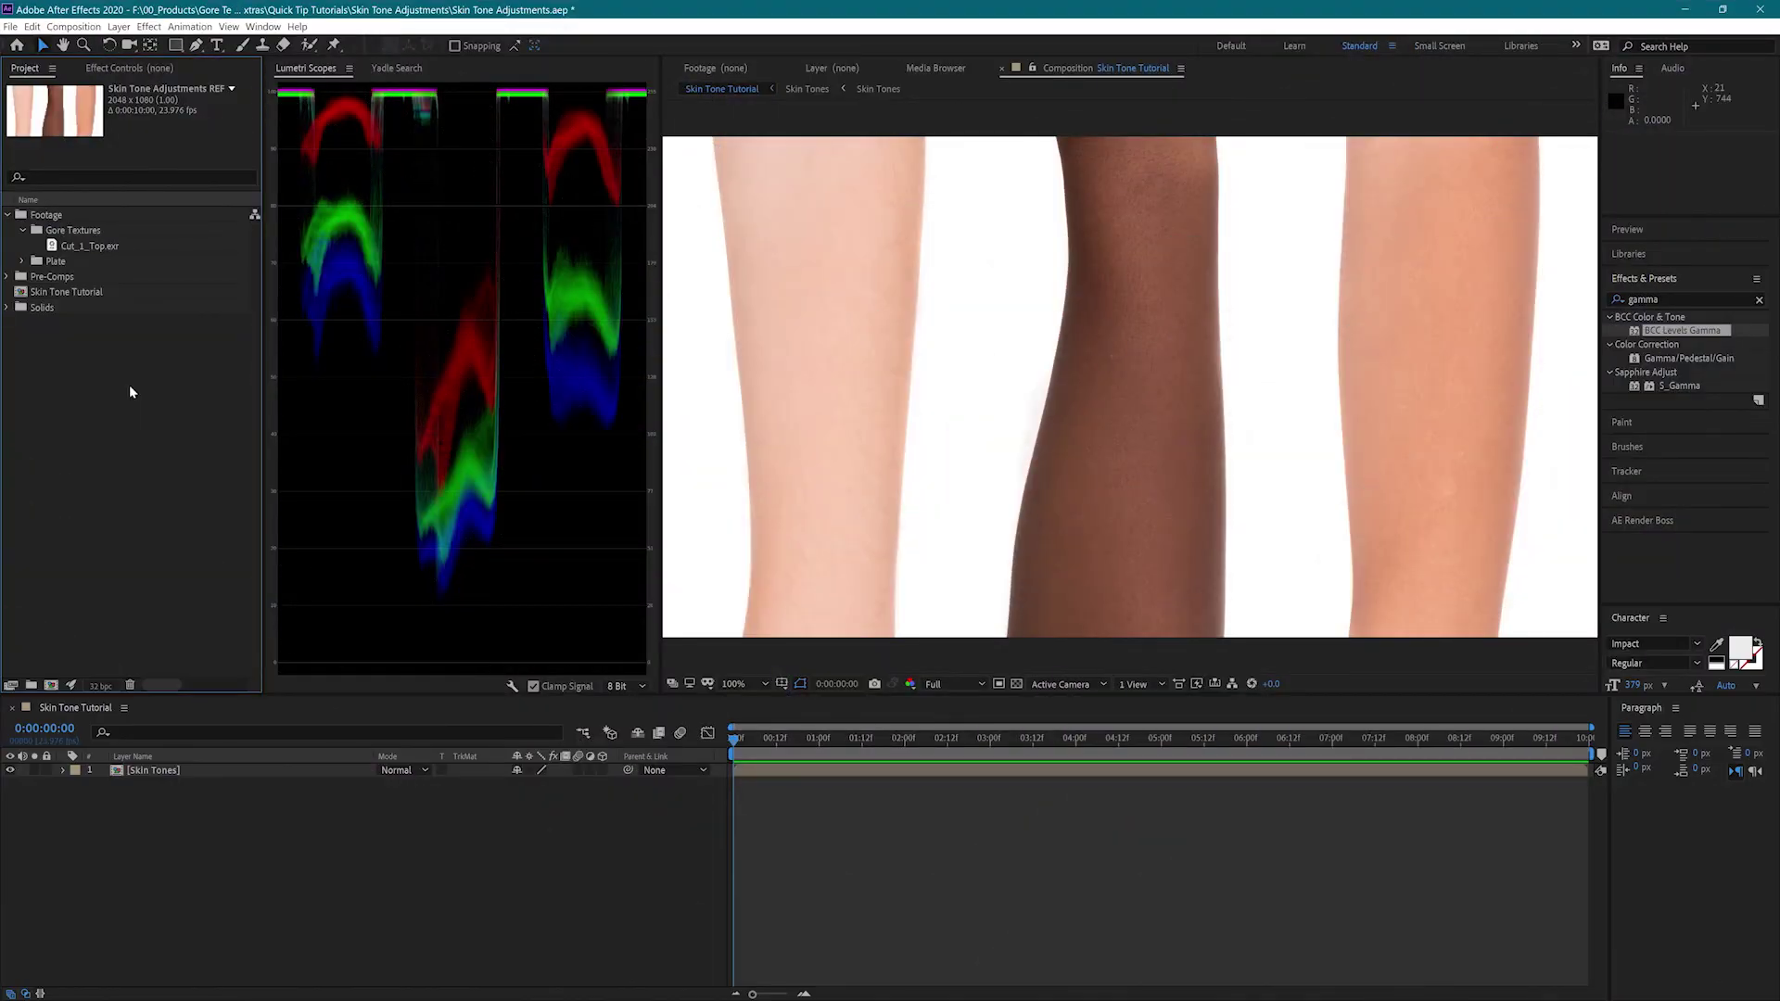
Add Cut_1_Top.exr above the Skin Tones layer and pre-compose it
left_click_drag(90, 247, 203, 773)
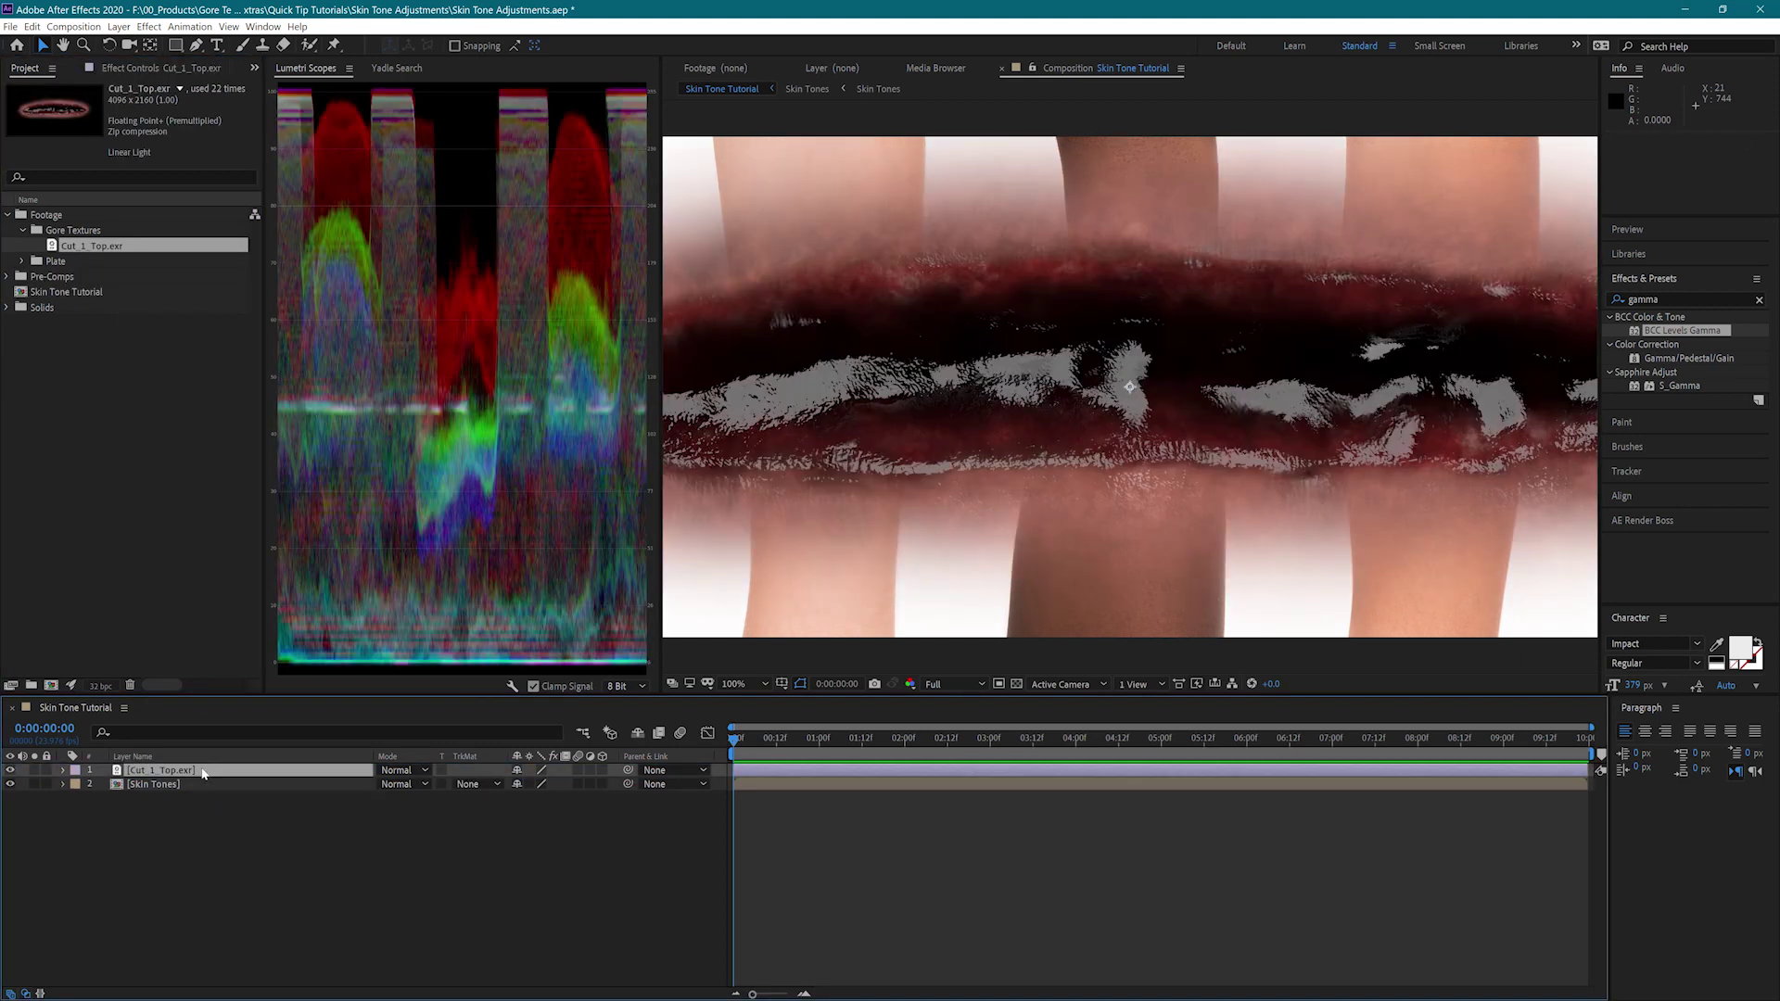
right_click(203, 773)
left_click(278, 711)
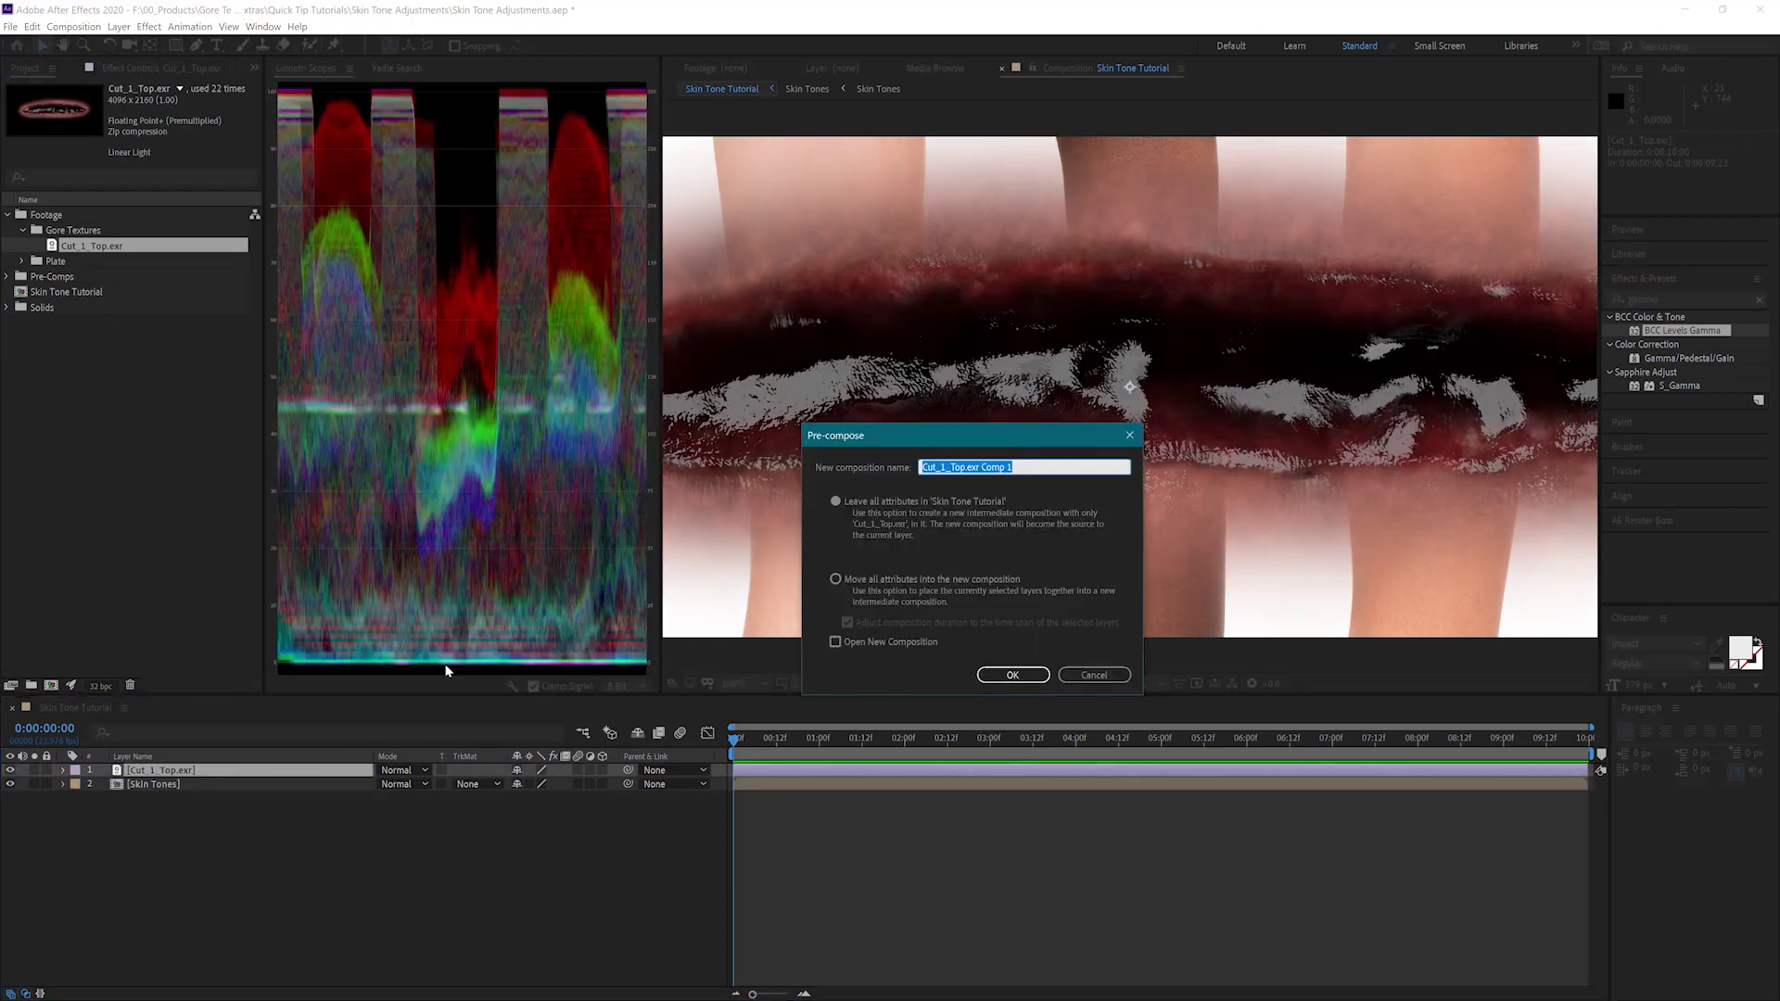
left_click(1023, 674)
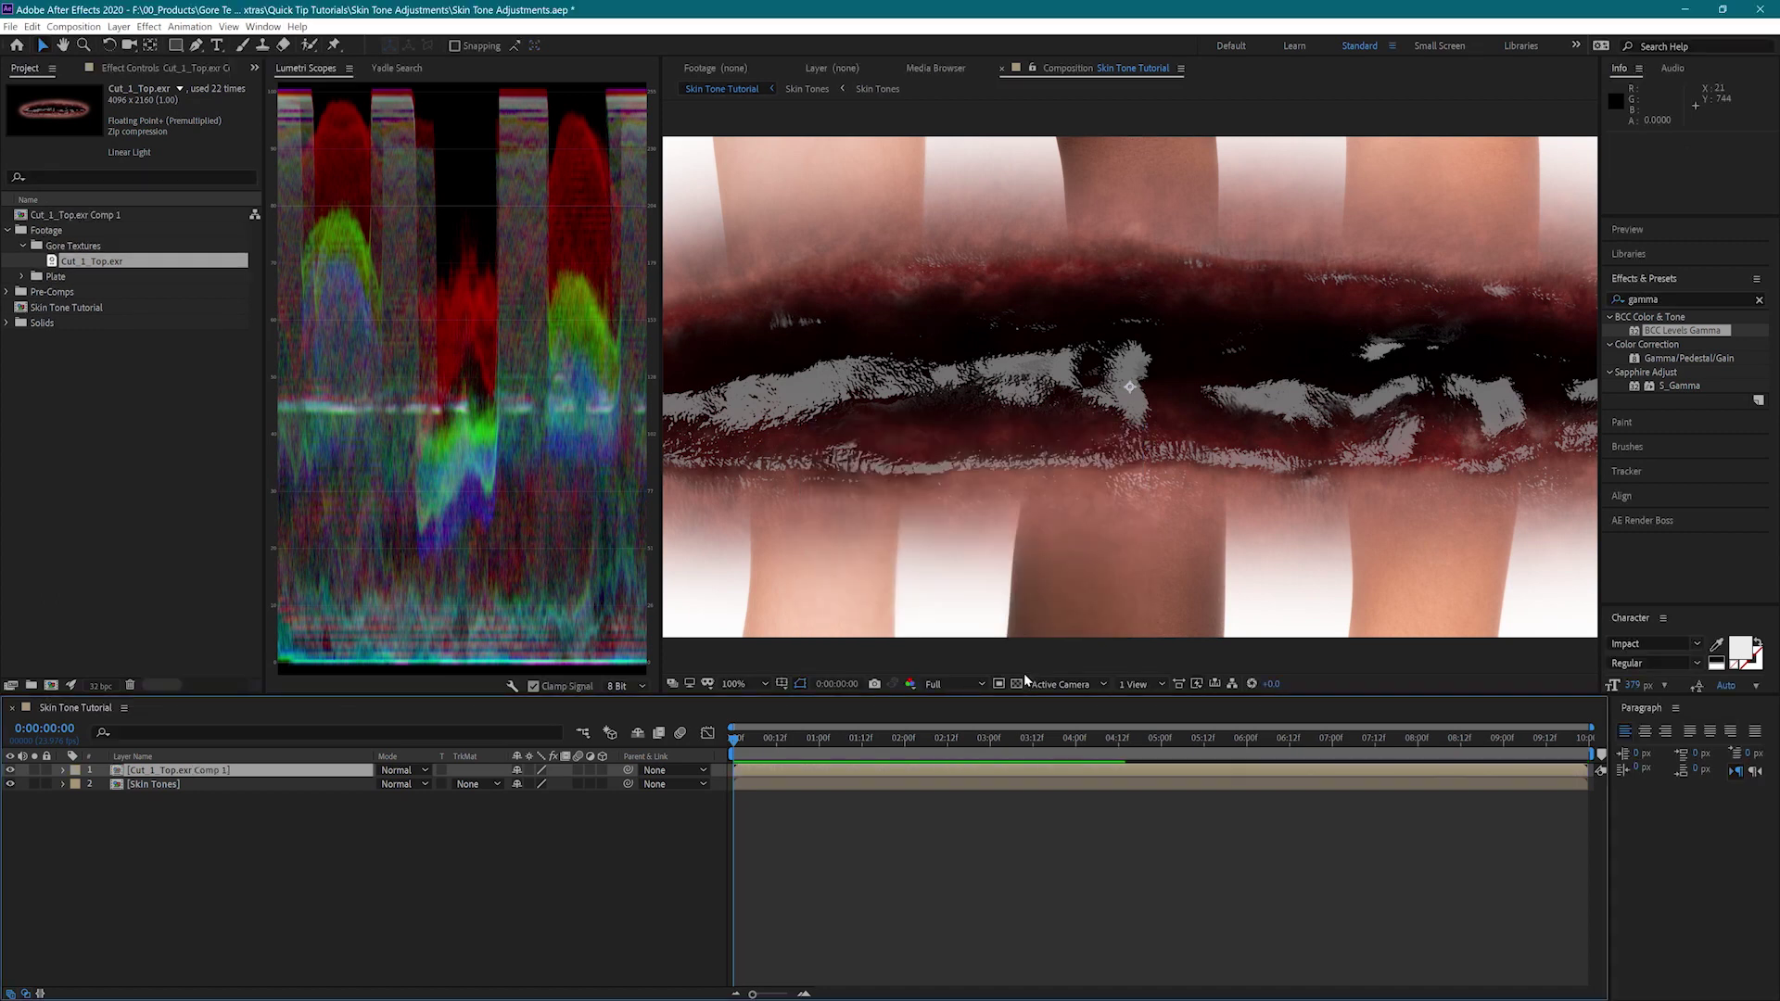
Rotate the wound layer 90° and scale it down to about 28%
key("s")
left_click_drag(568, 785, 534, 786)
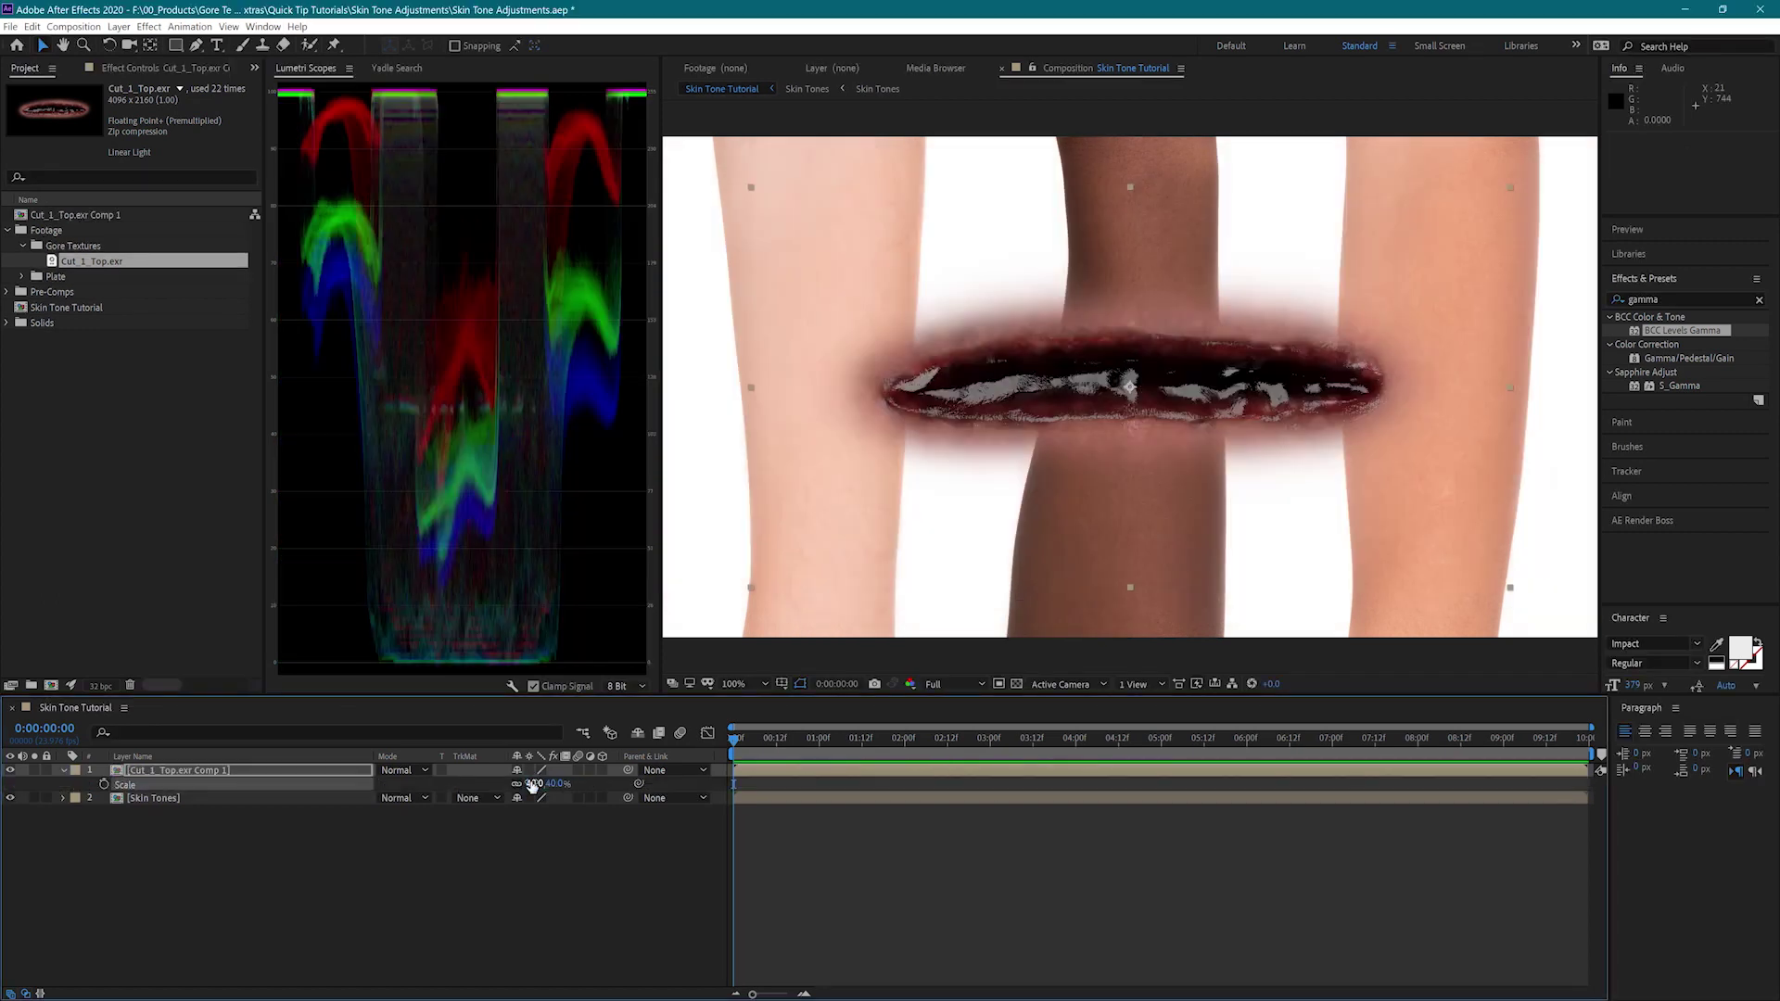
key("r")
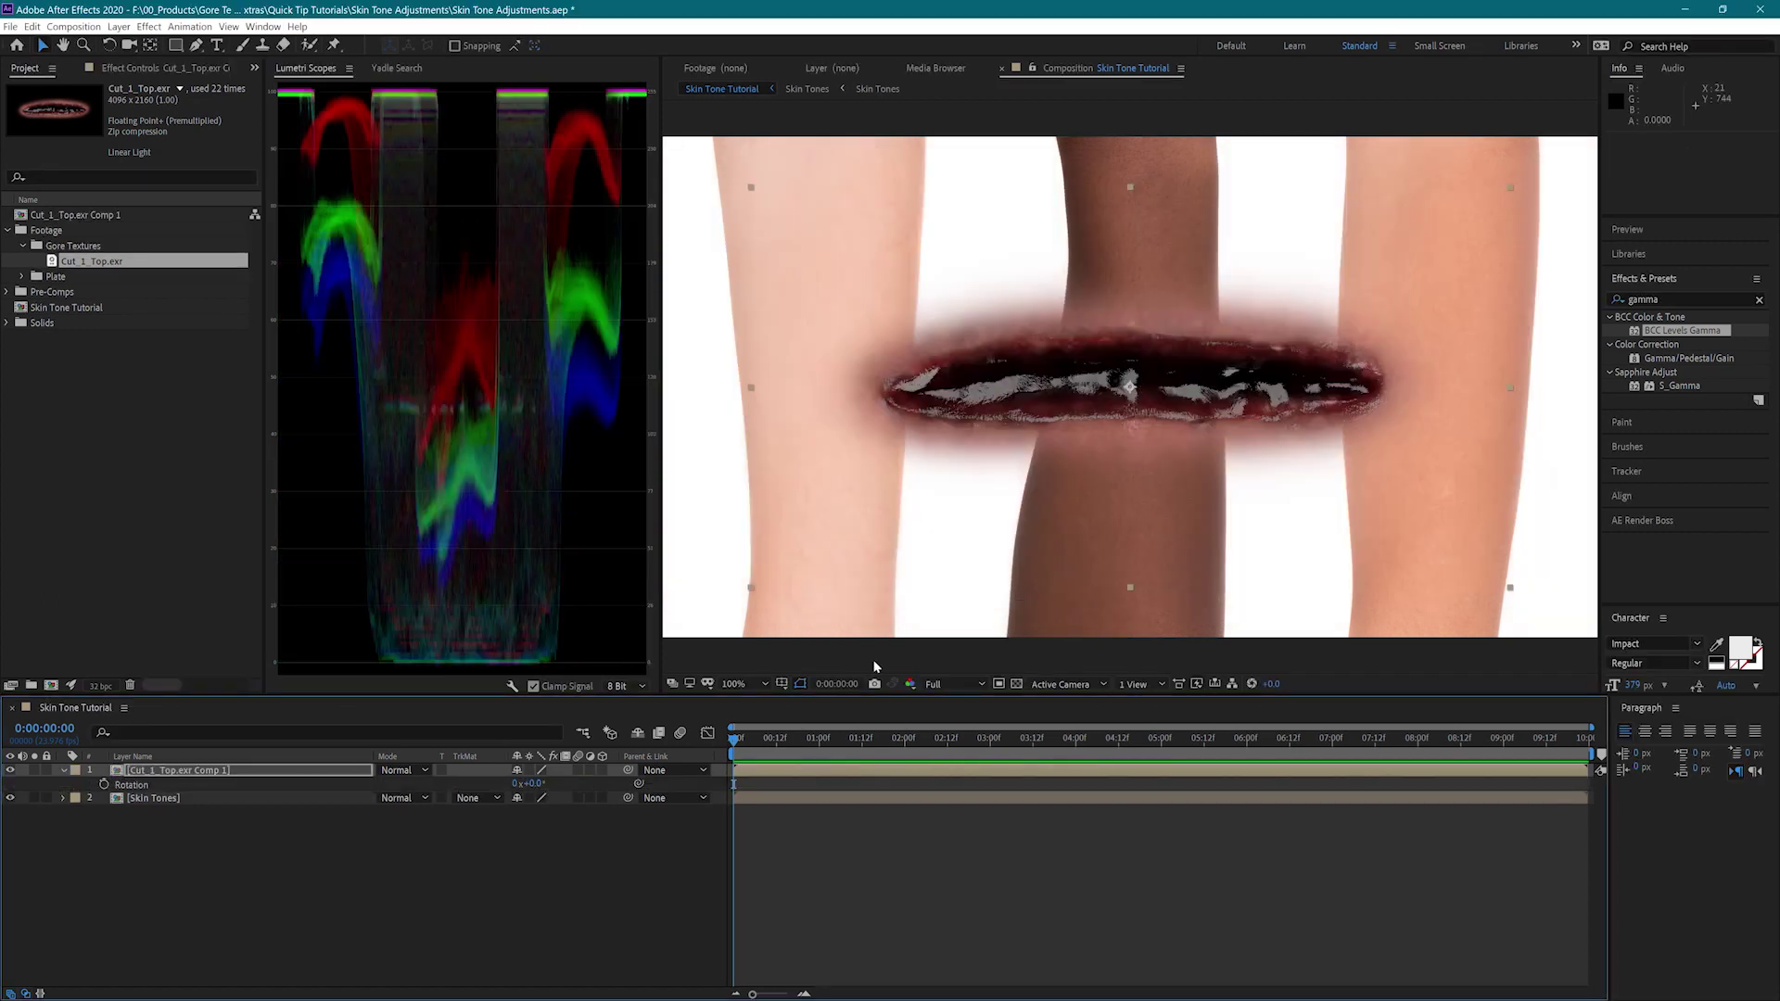
left_click(535, 784)
type("90")
key("Return")
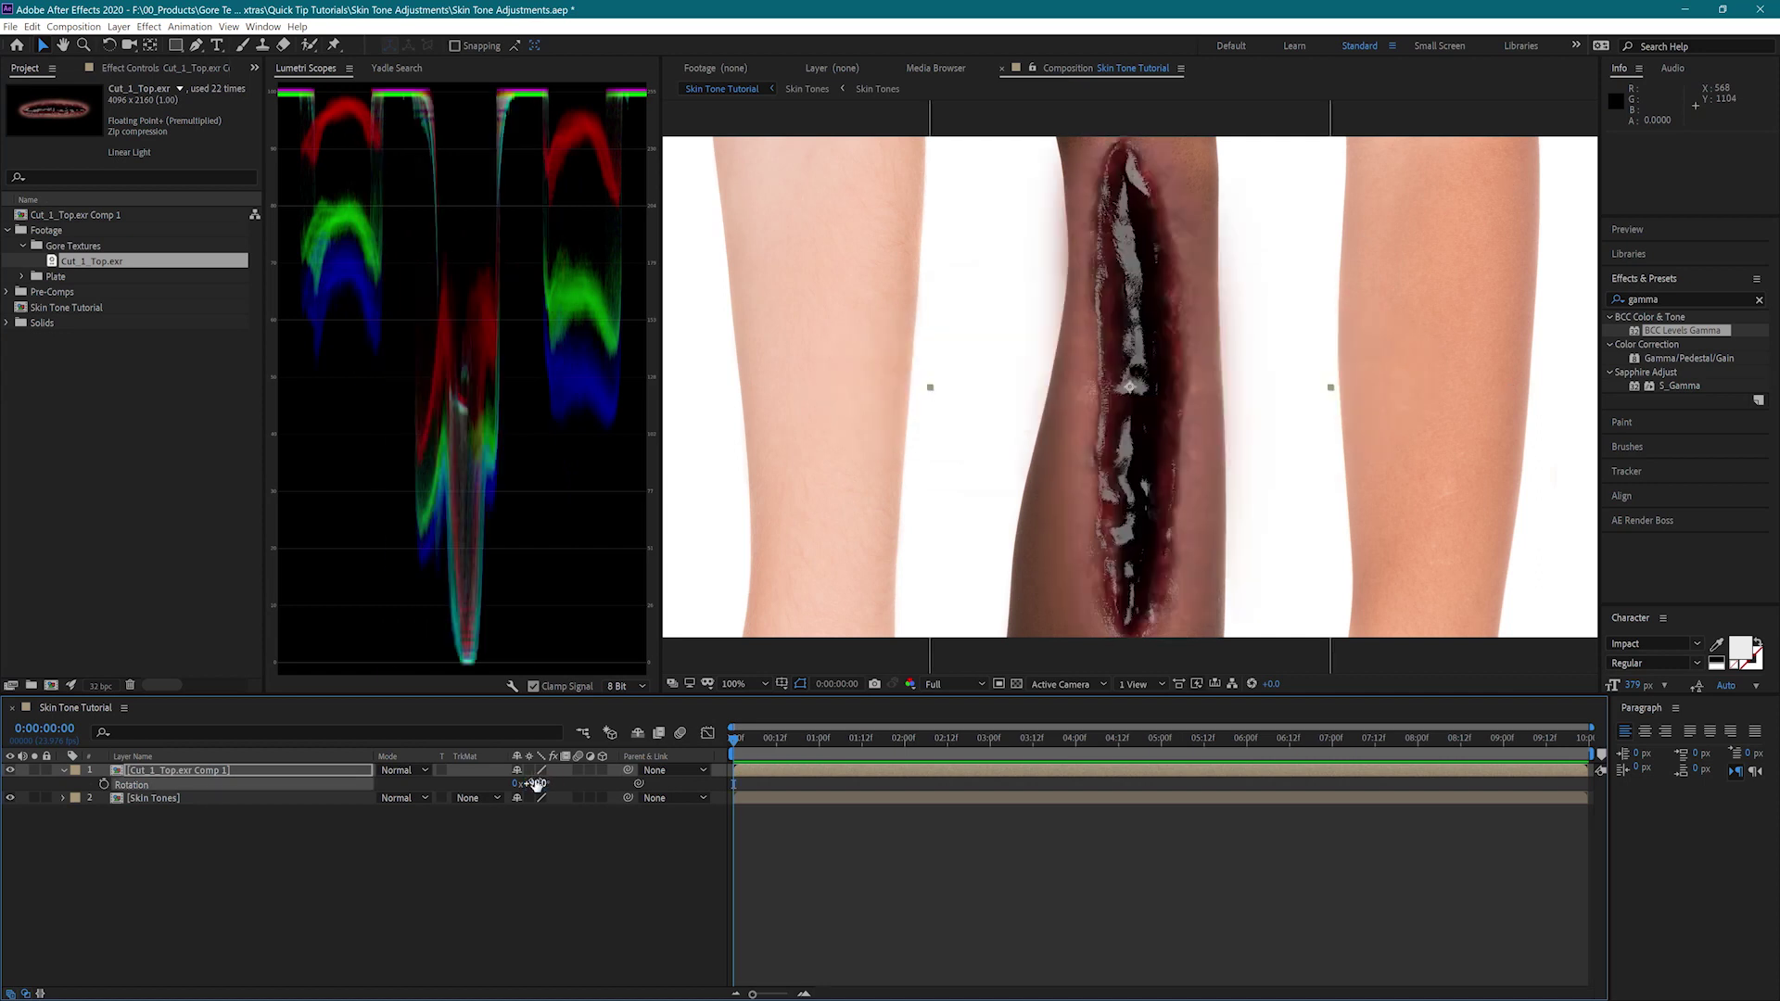
key("s")
left_click_drag(536, 785, 546, 773)
Move the wound down onto the dark middle arm and open its precomp
left_click_drag(1139, 430, 1142, 459)
key("r")
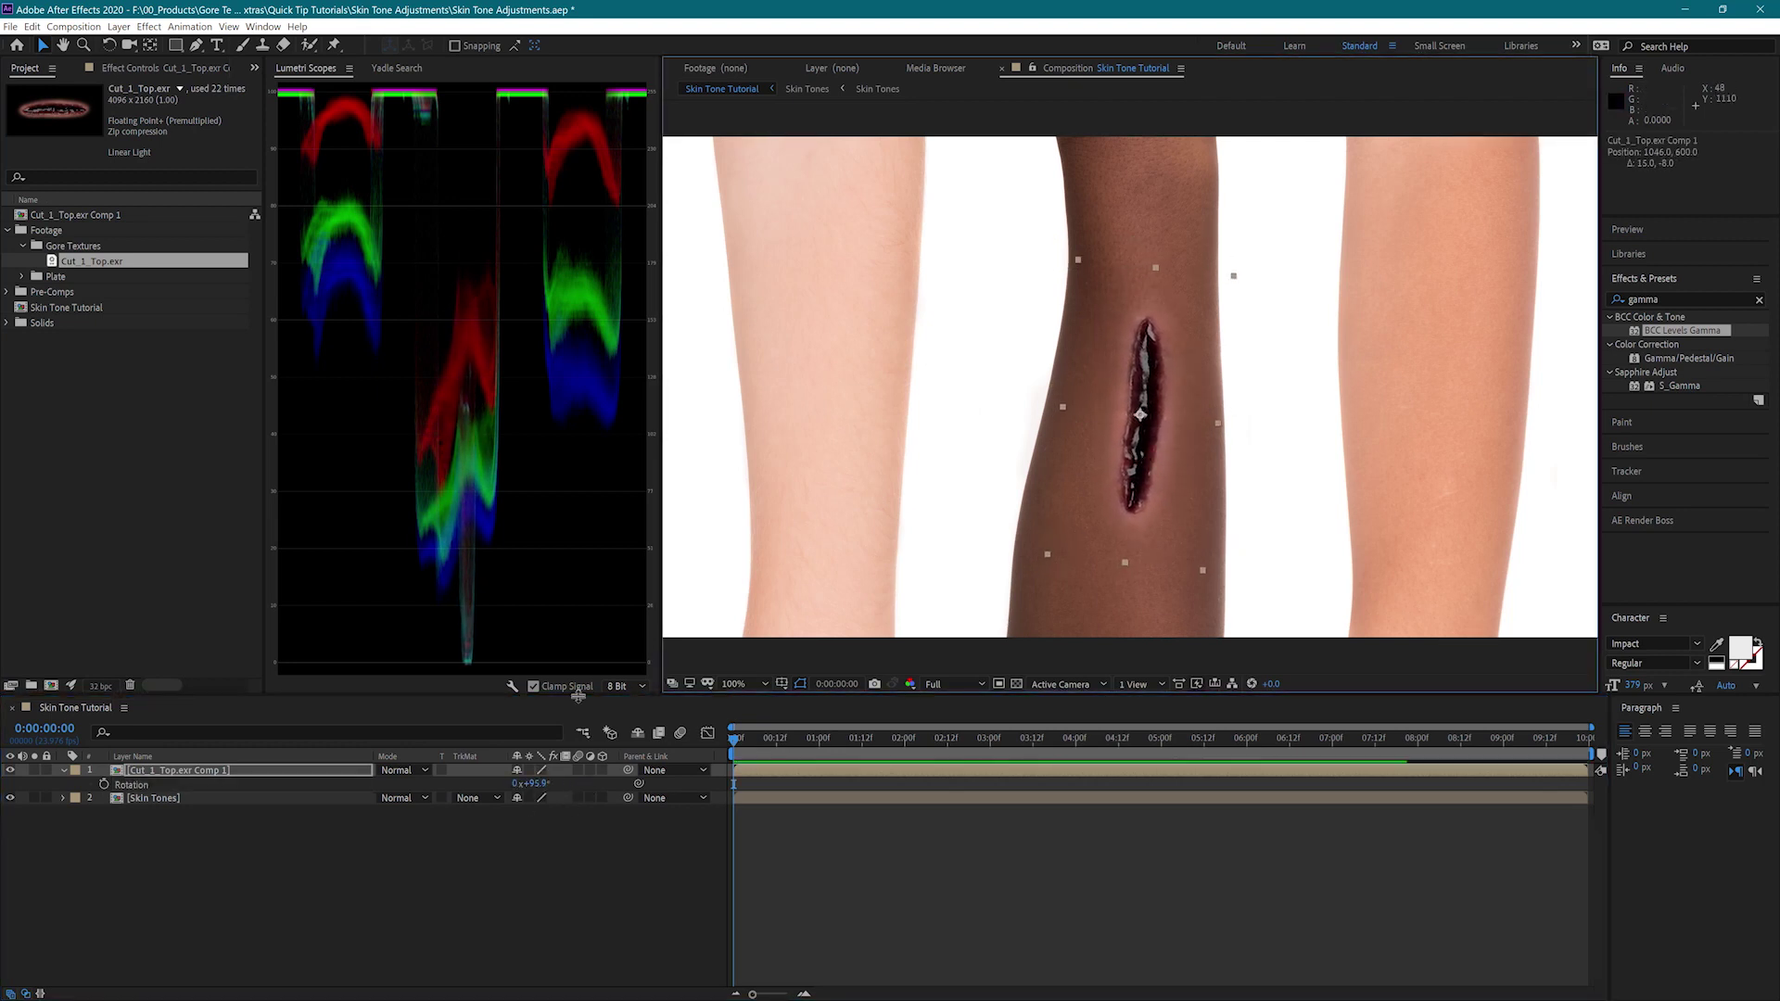
double_click(178, 770)
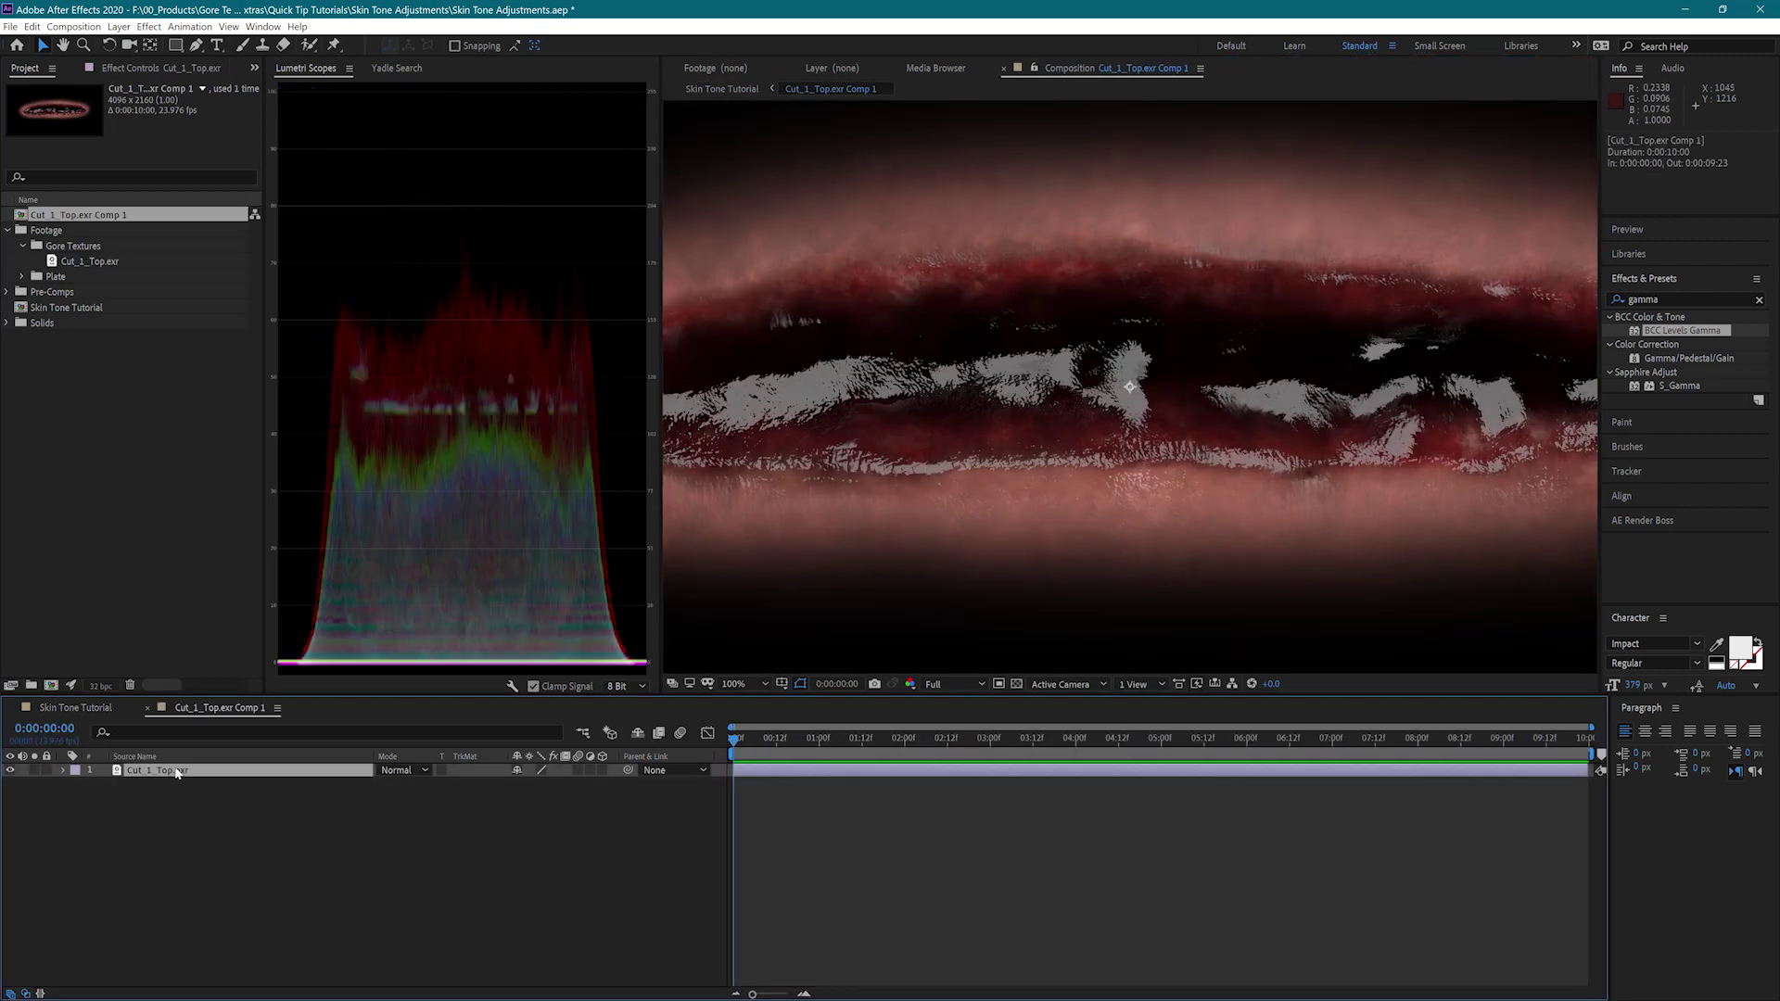
Apply EXtractoR to the wound layer, extracting the SSS pass with UnMult on
key("F3")
left_click(1669, 299)
type("extra")
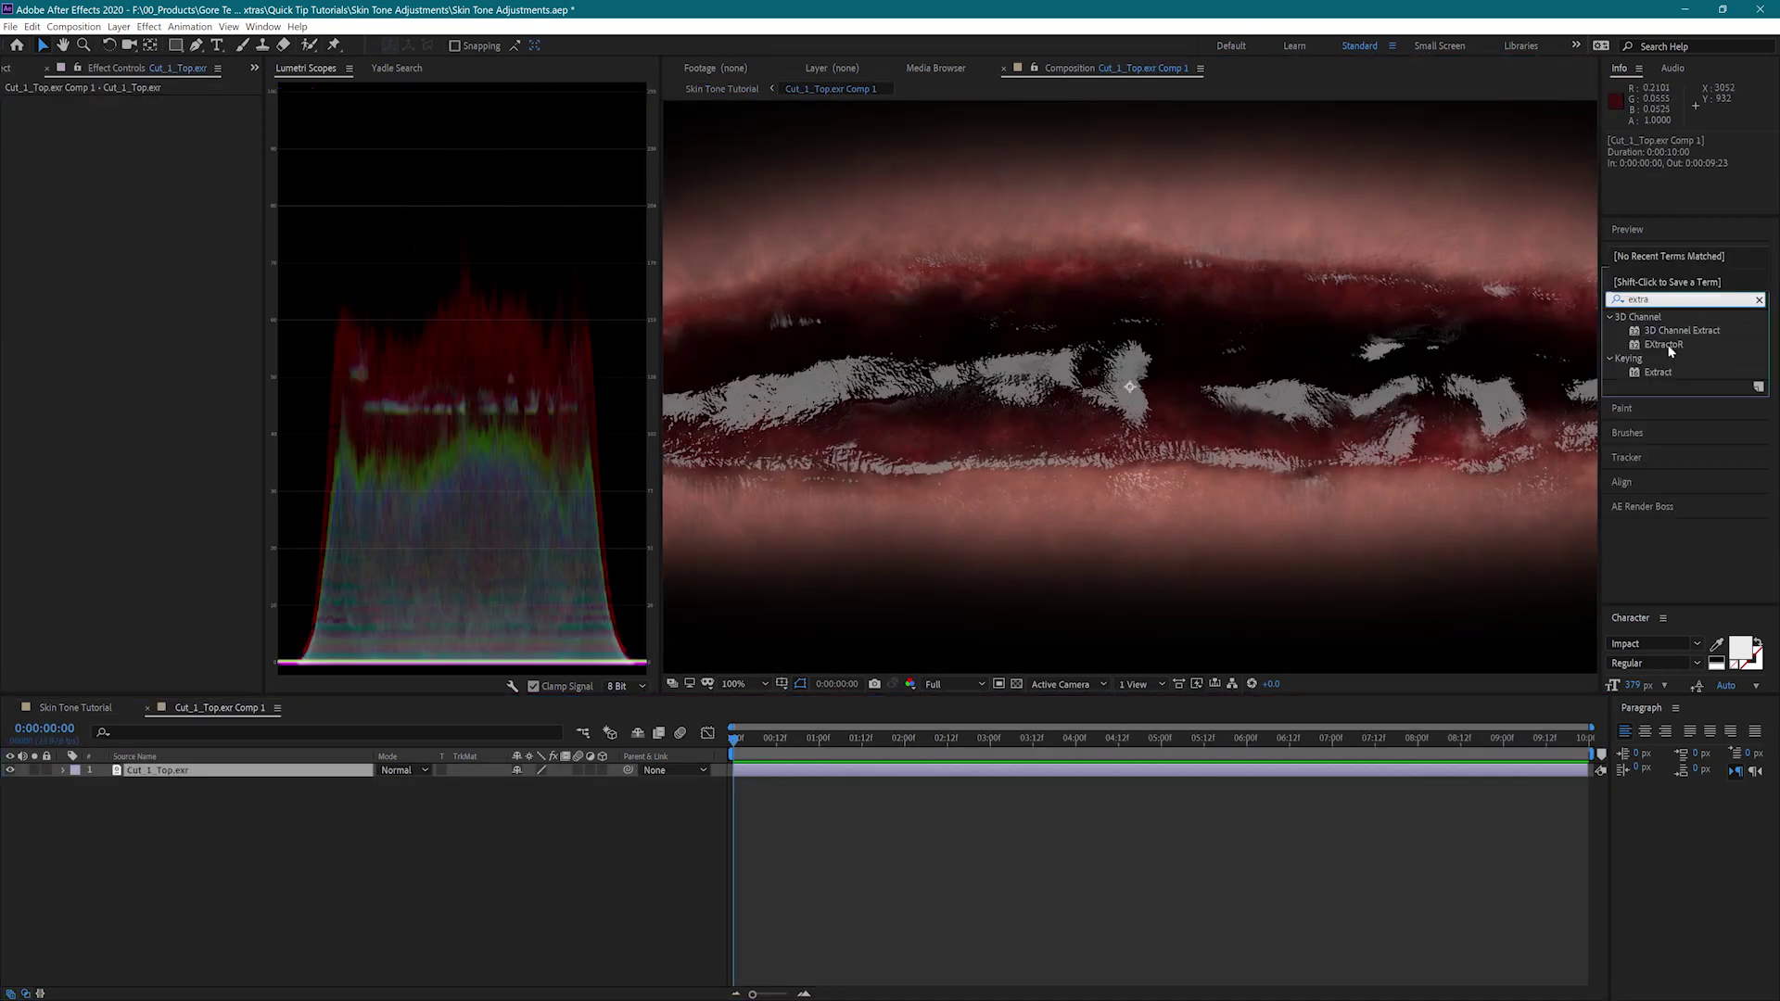
left_click_drag(1667, 346, 1066, 390)
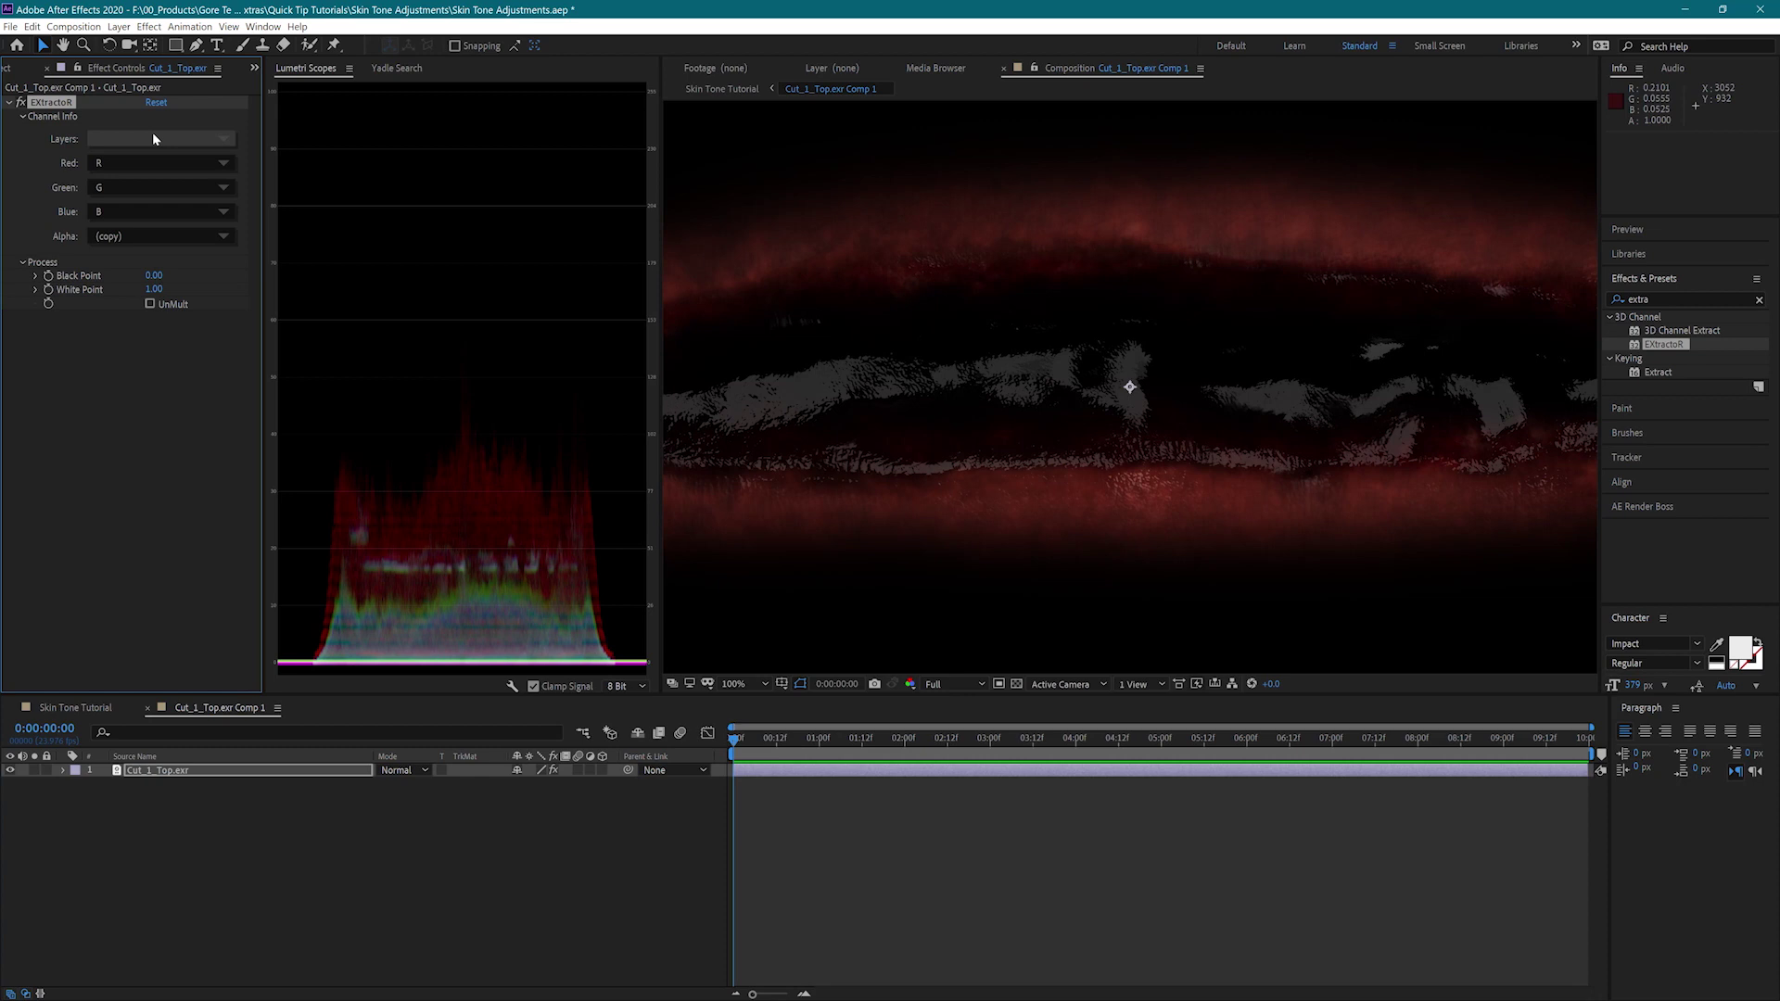
left_click(154, 138)
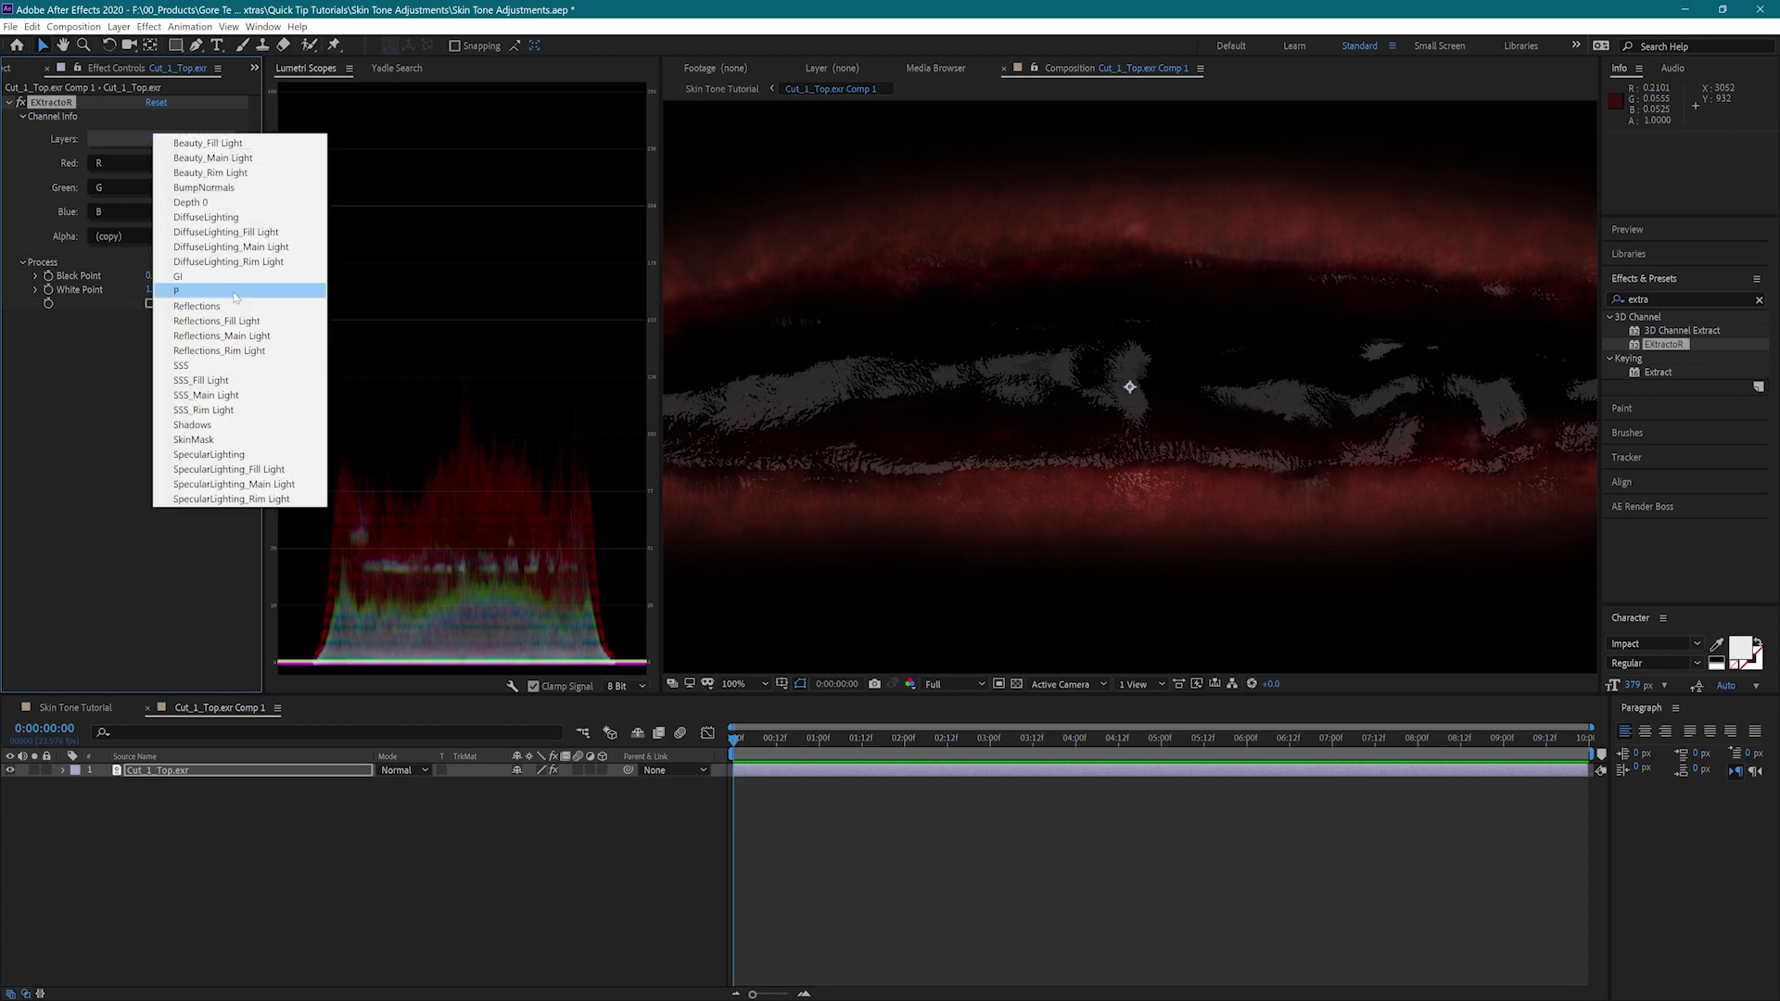
left_click(234, 364)
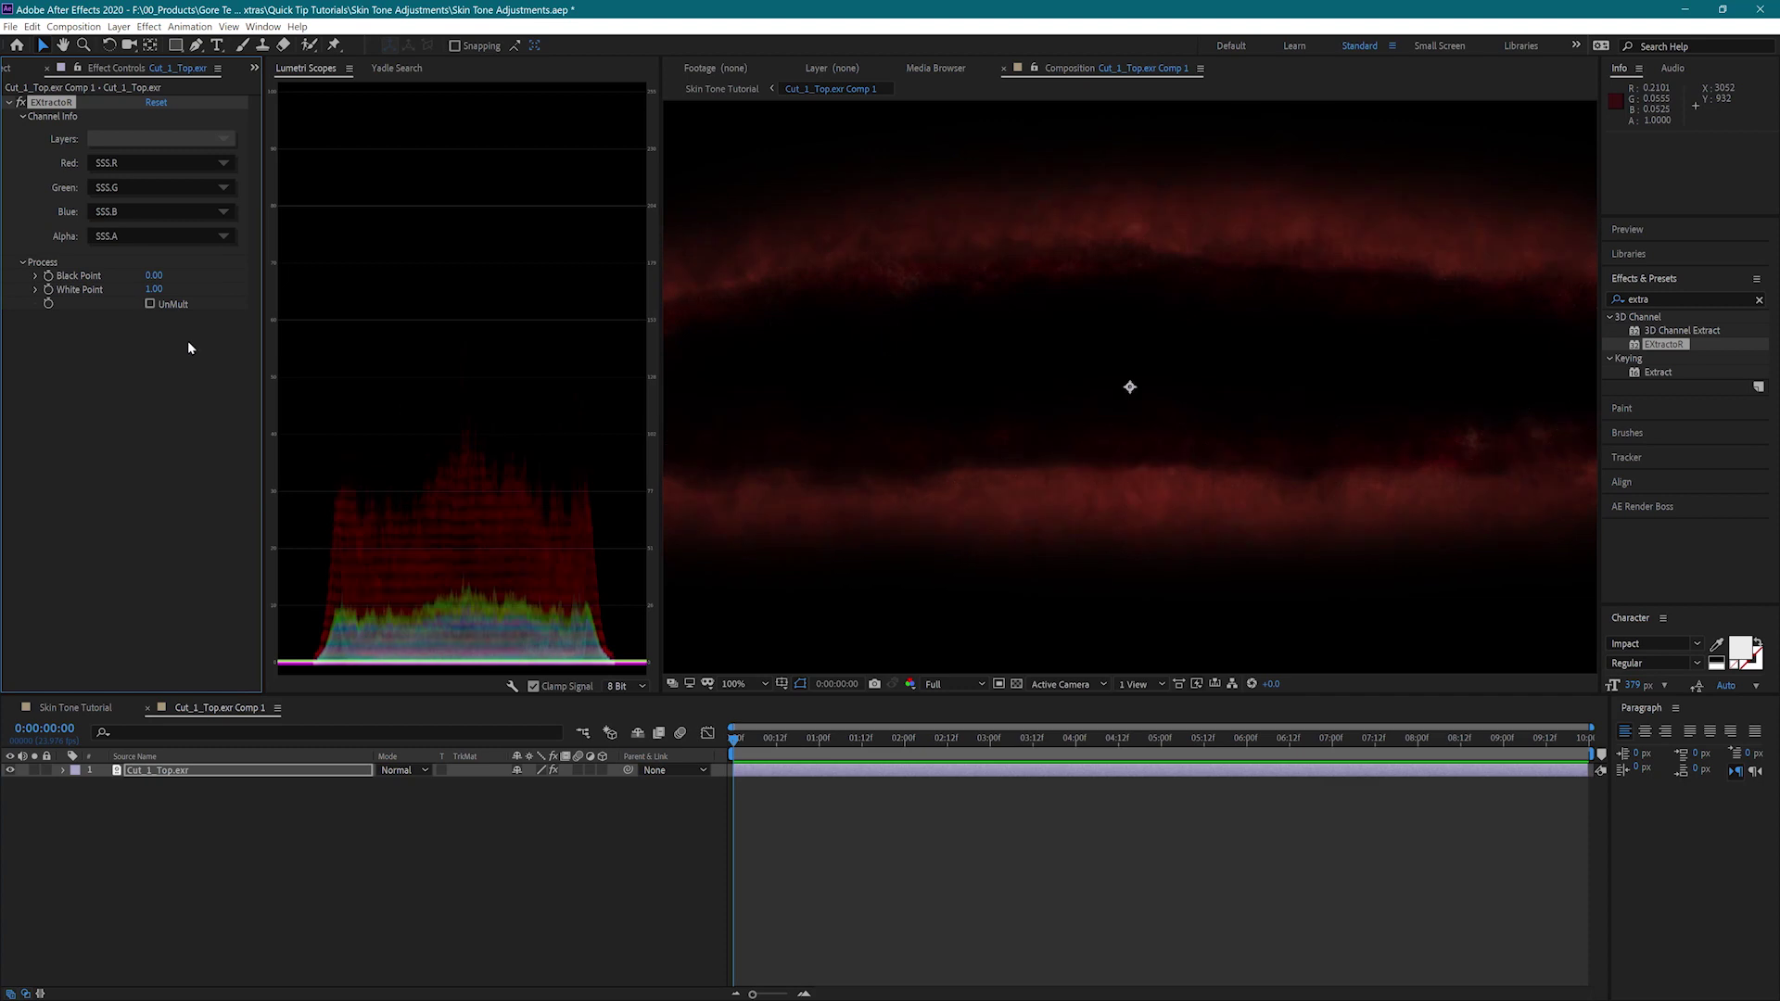
left_click(150, 304)
Add Shift Channels with Take Alpha From set to Full On, and fit the viewer
left_click(1683, 299)
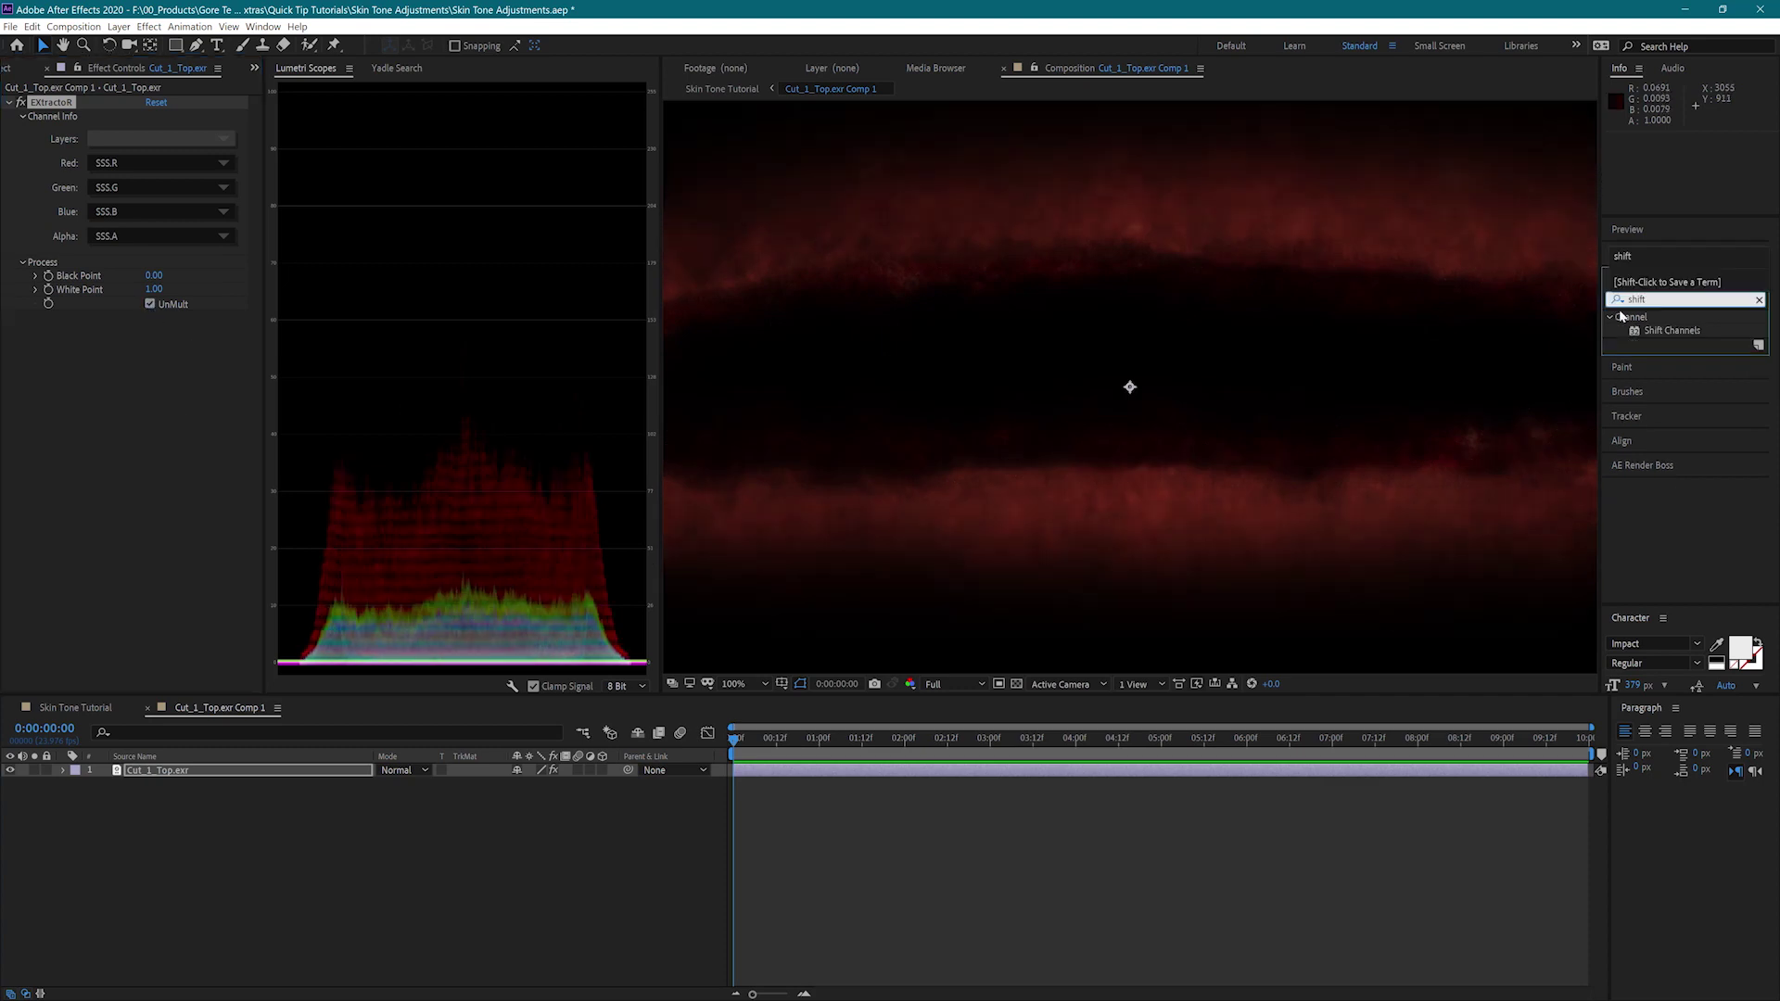
type("shift")
left_click_drag(1671, 330, 132, 358)
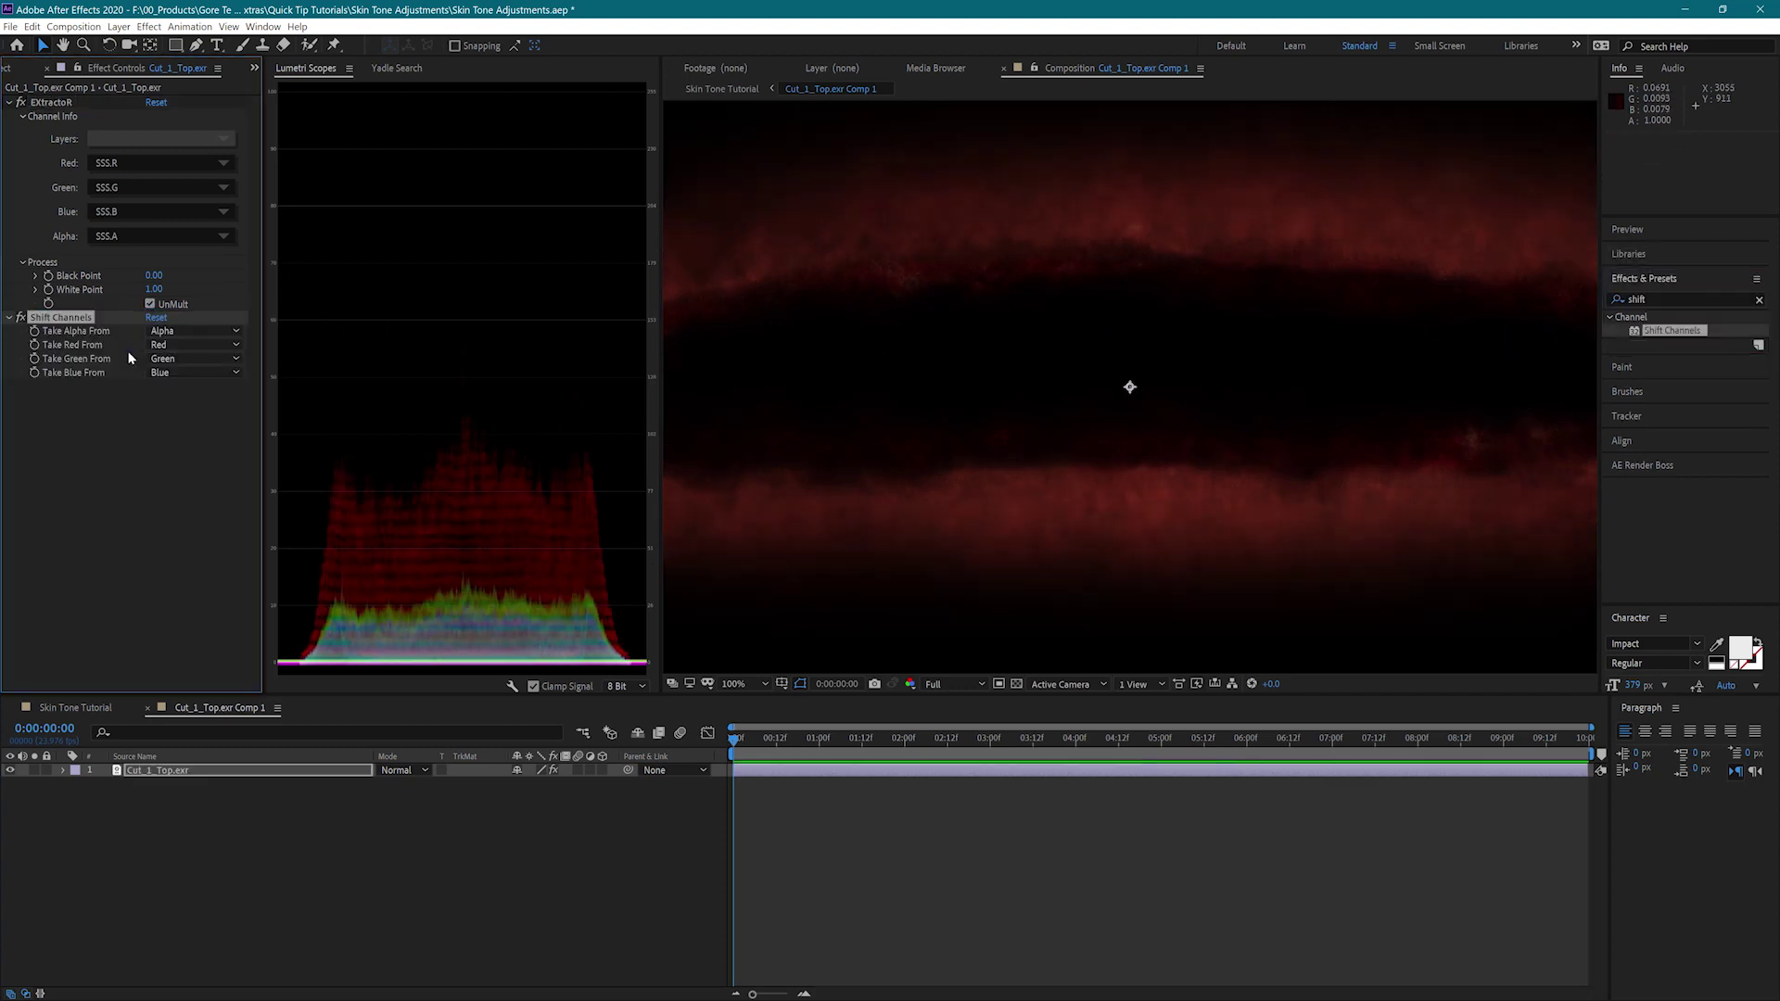
left_click(163, 331)
left_click(183, 465)
left_click(737, 684)
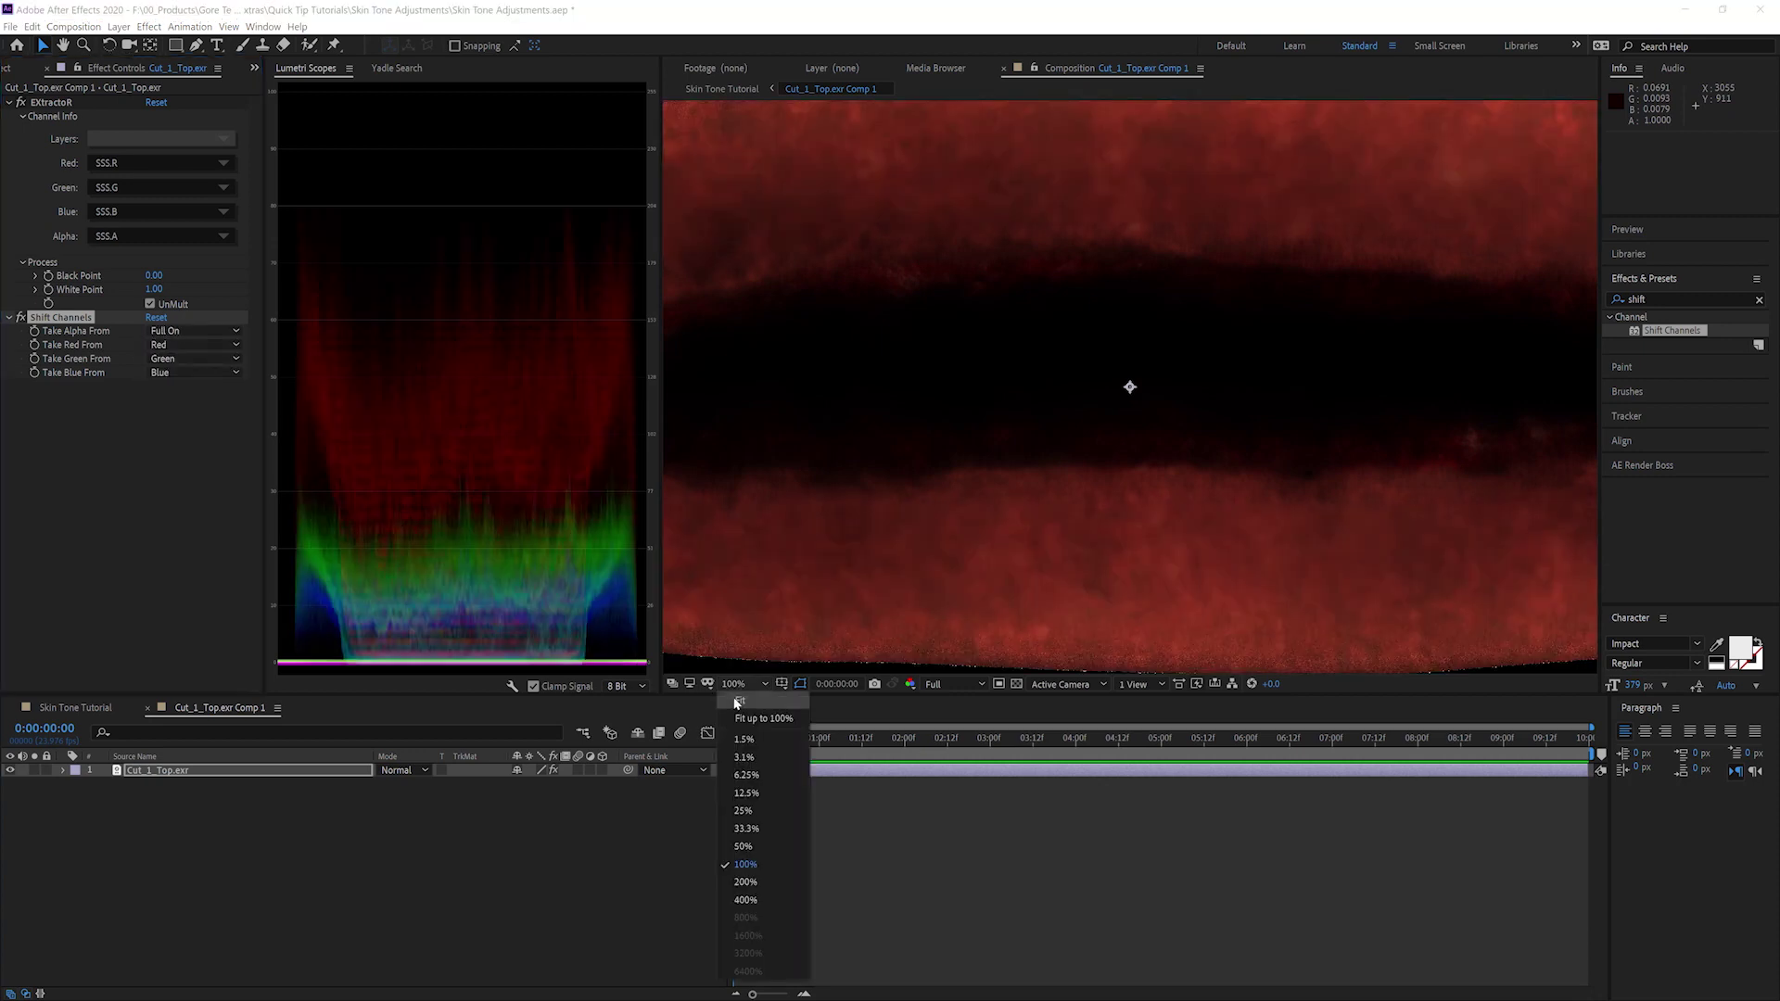
left_click(746, 709)
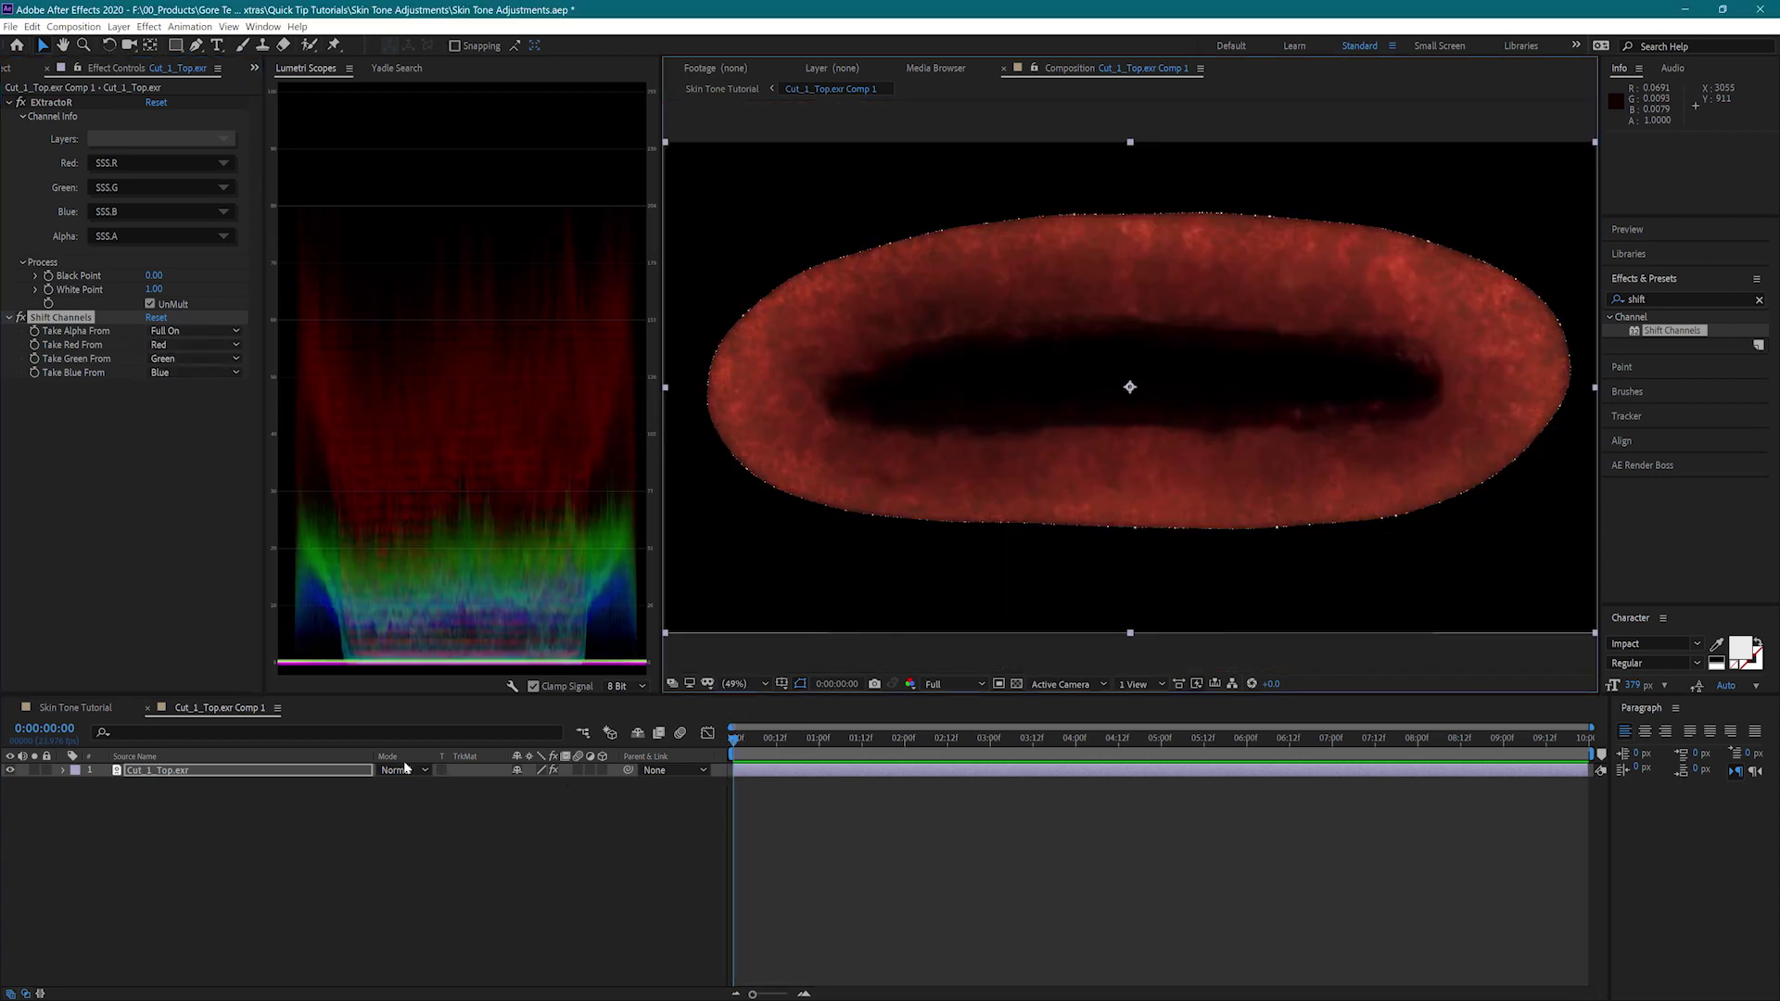
Rename the wound layer SSS and duplicate it twice
left_click(321, 769)
key("Return")
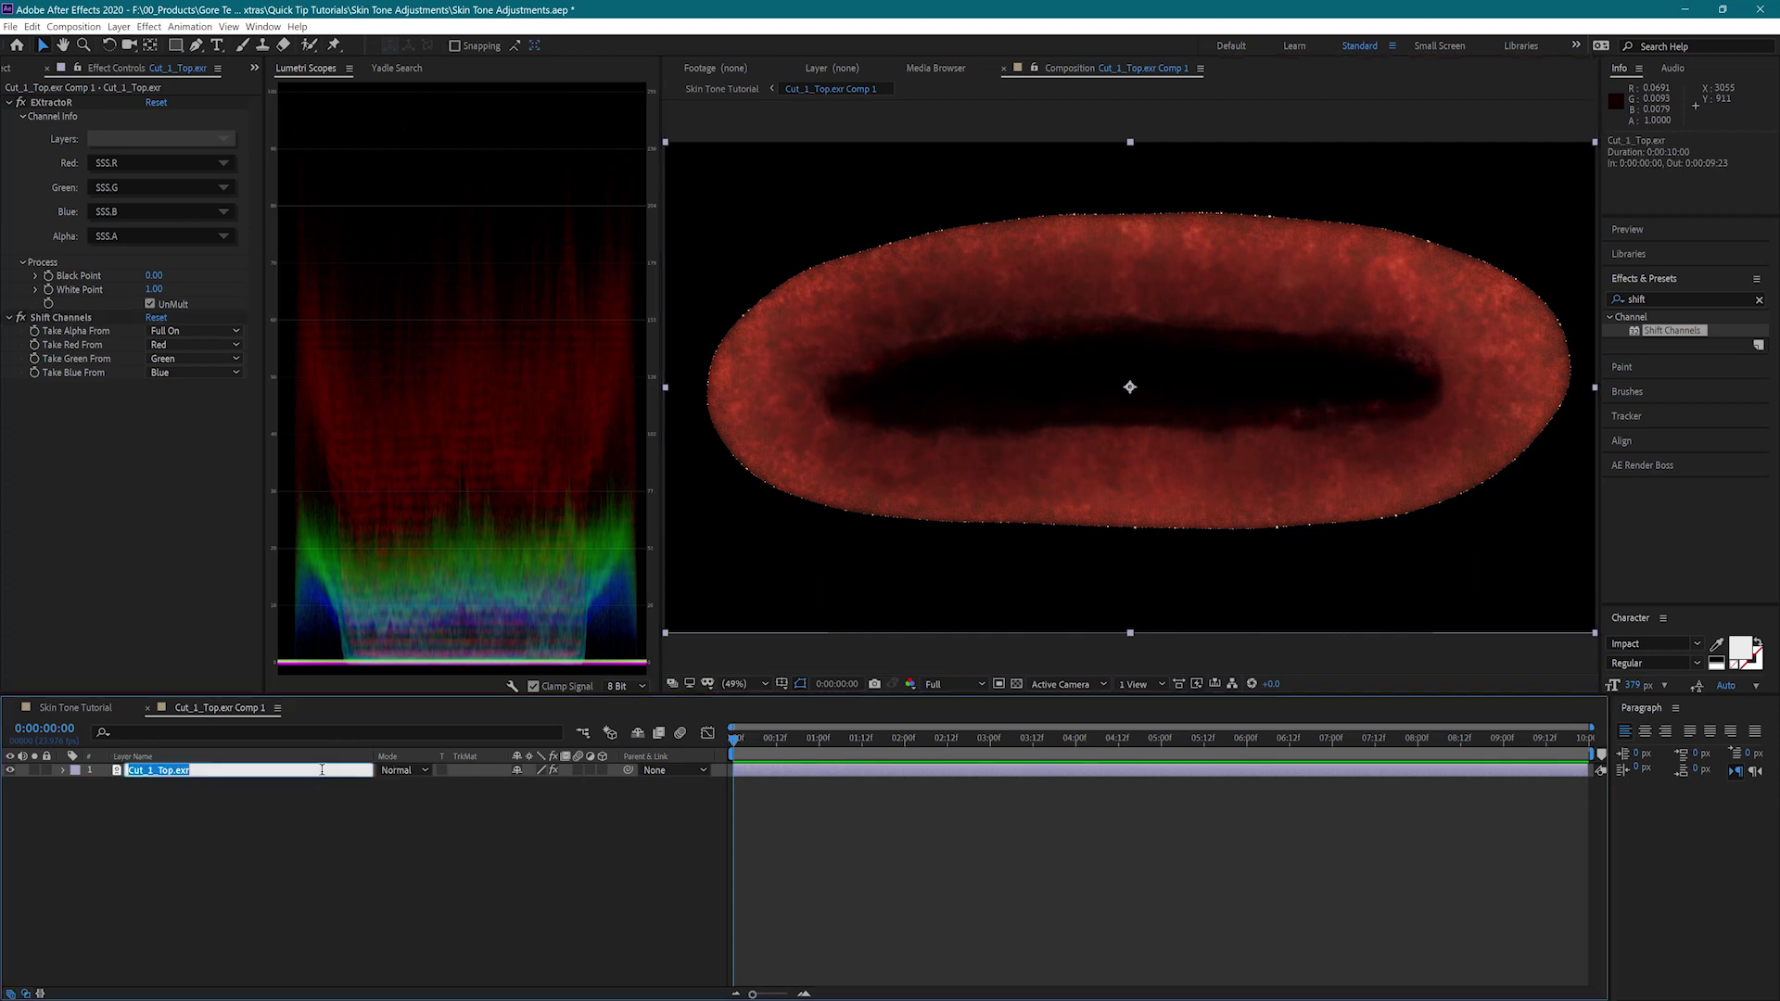
type("SSS")
key("Return")
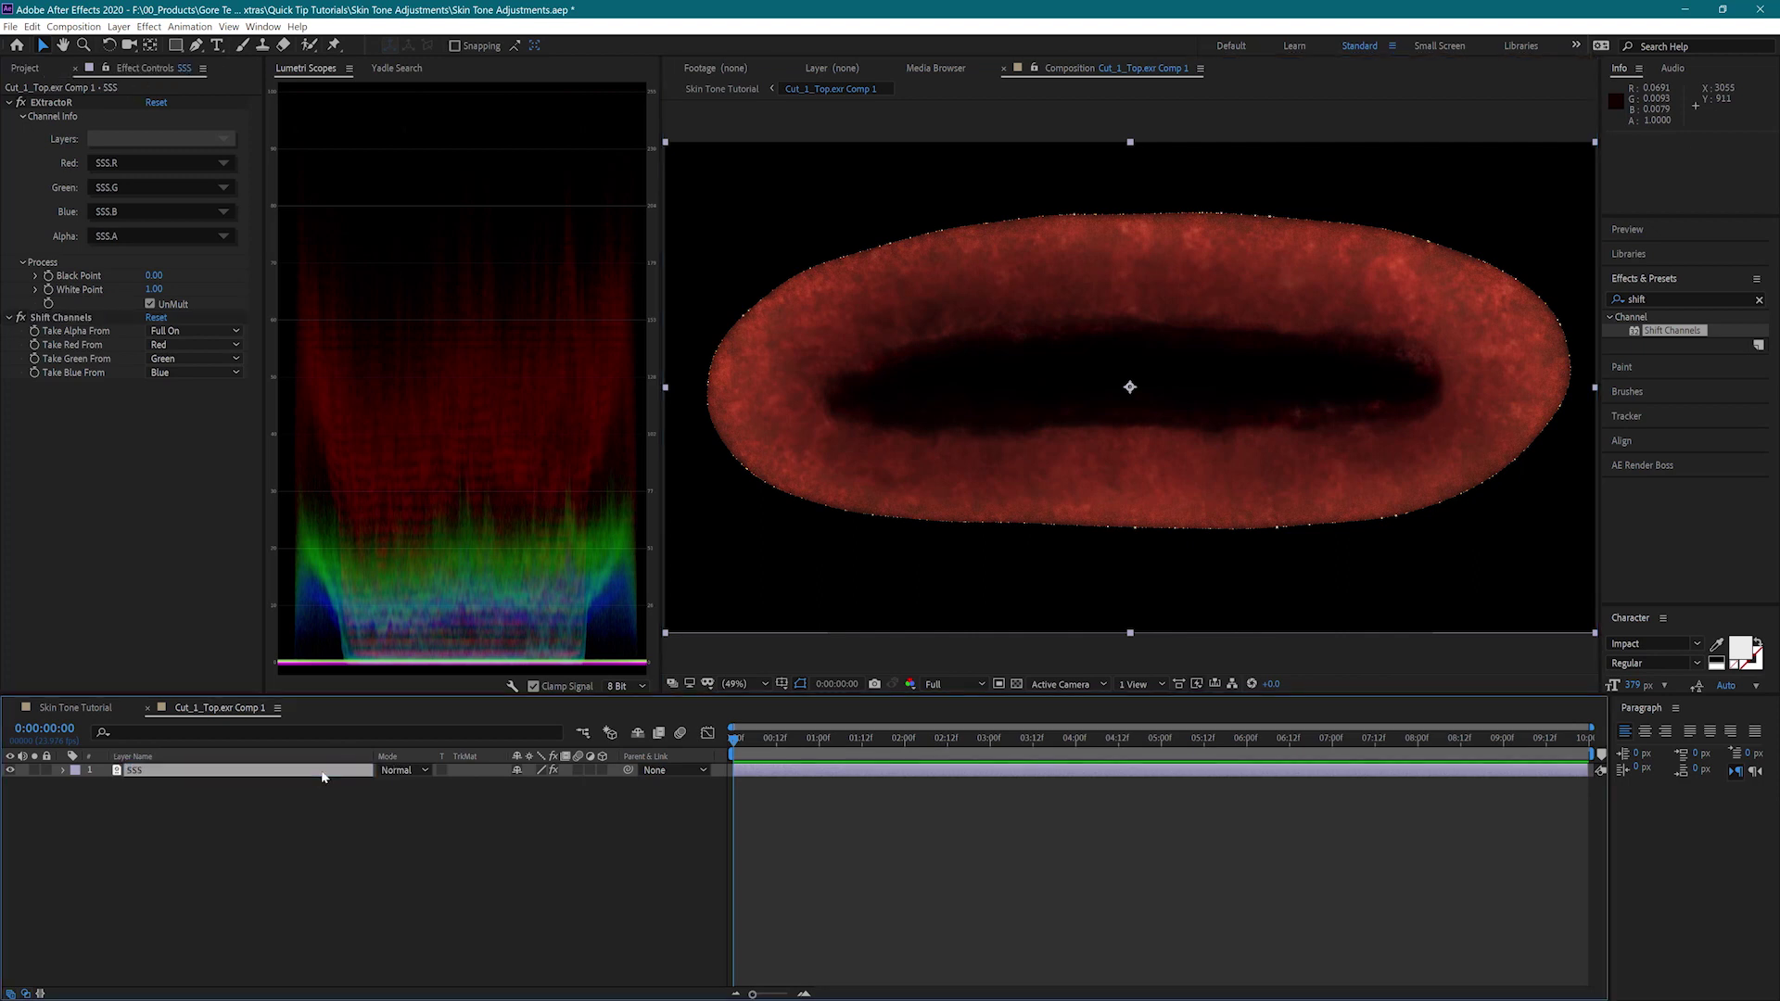
key("ctrl+d")
key("ctrl+d")
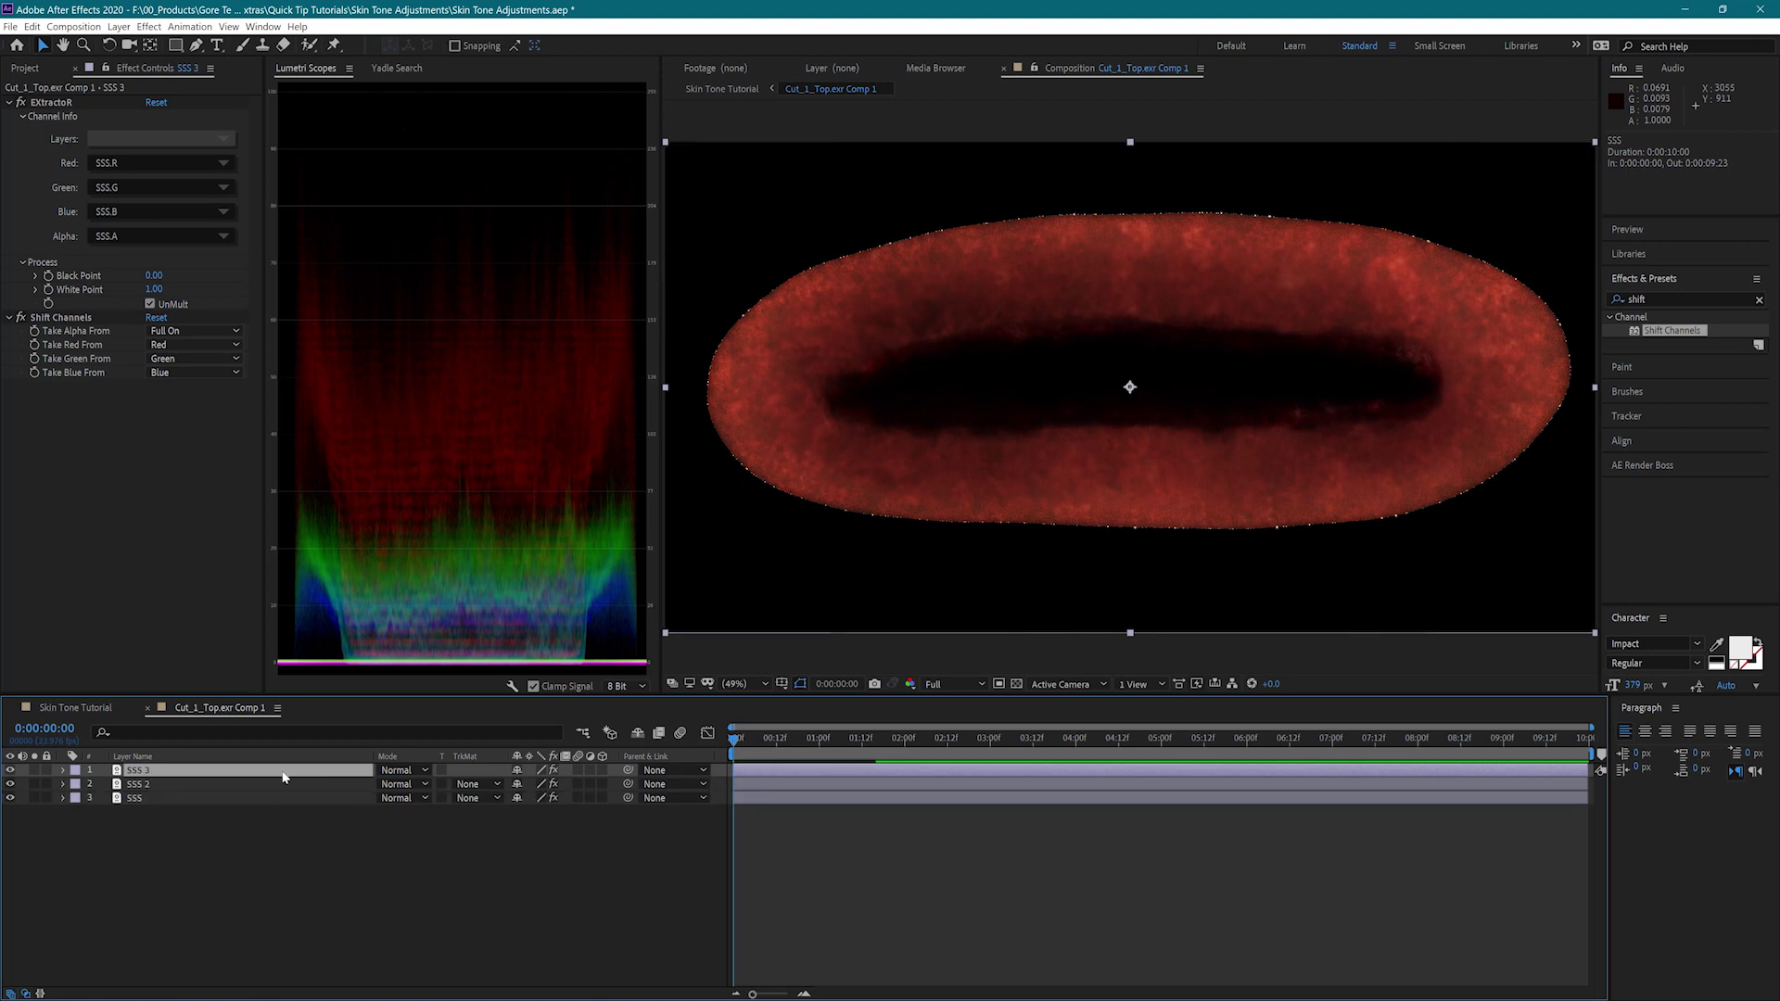
Make the middle copy extract the GI pass and name it GI
left_click(271, 784)
left_click(101, 139)
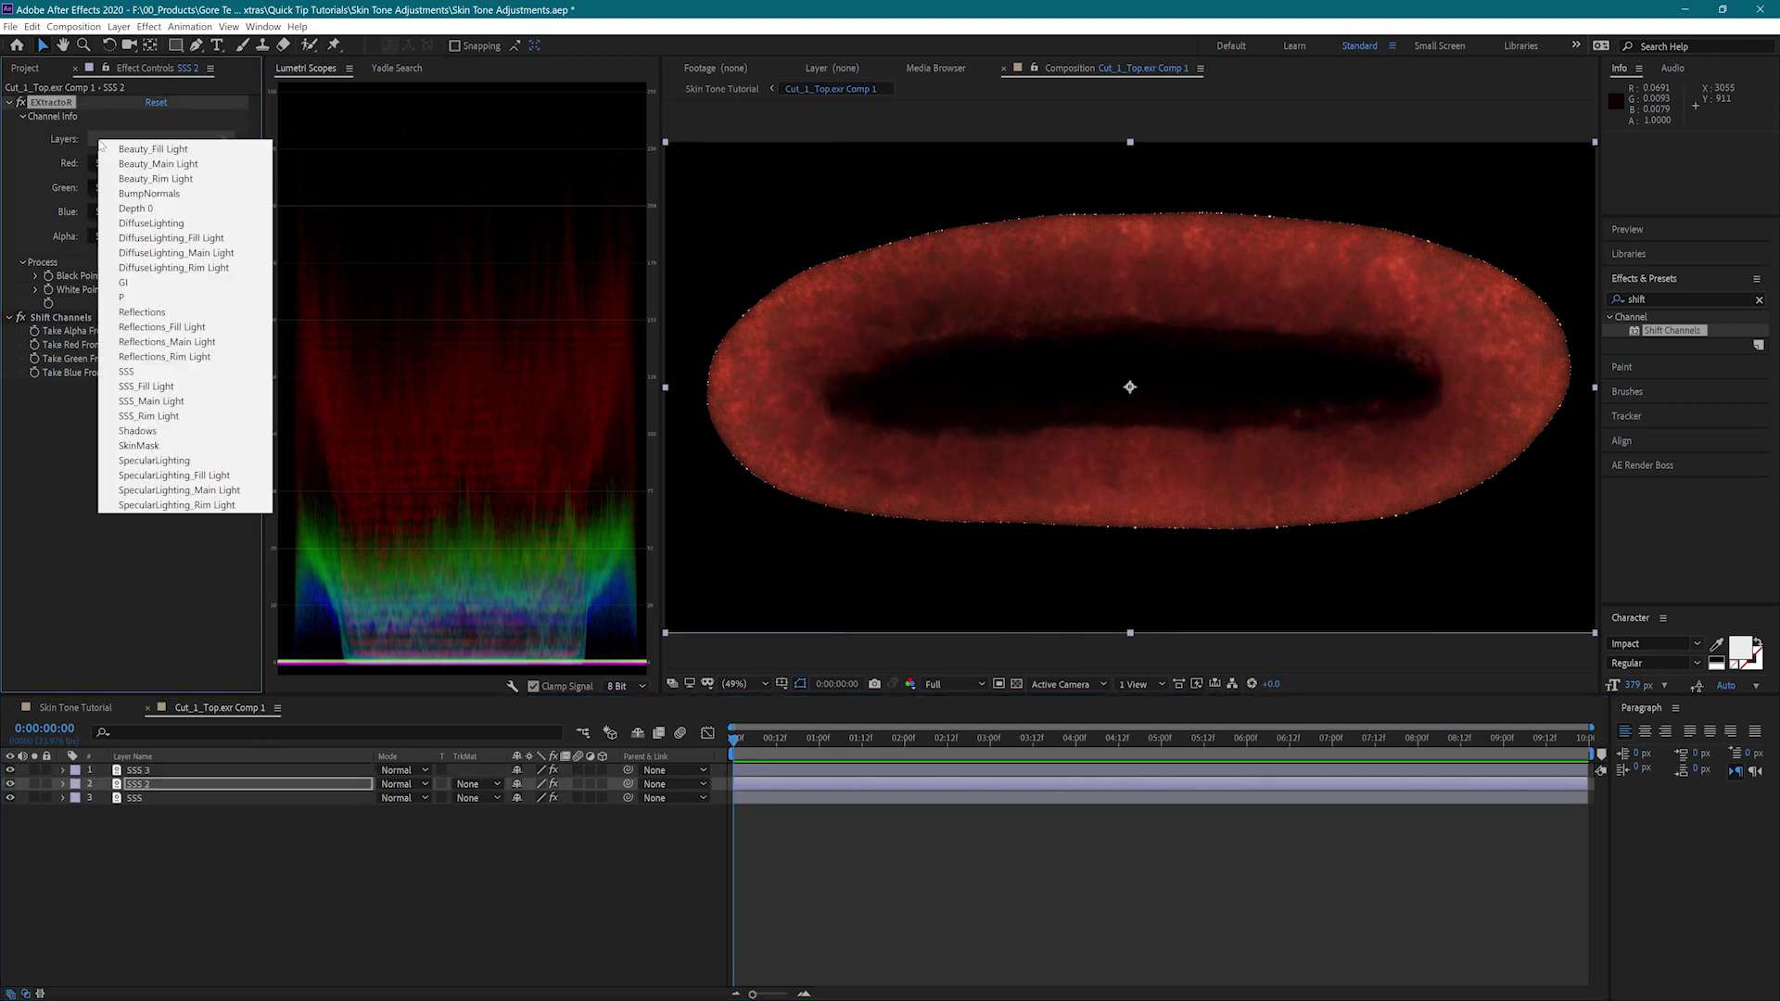
left_click(130, 282)
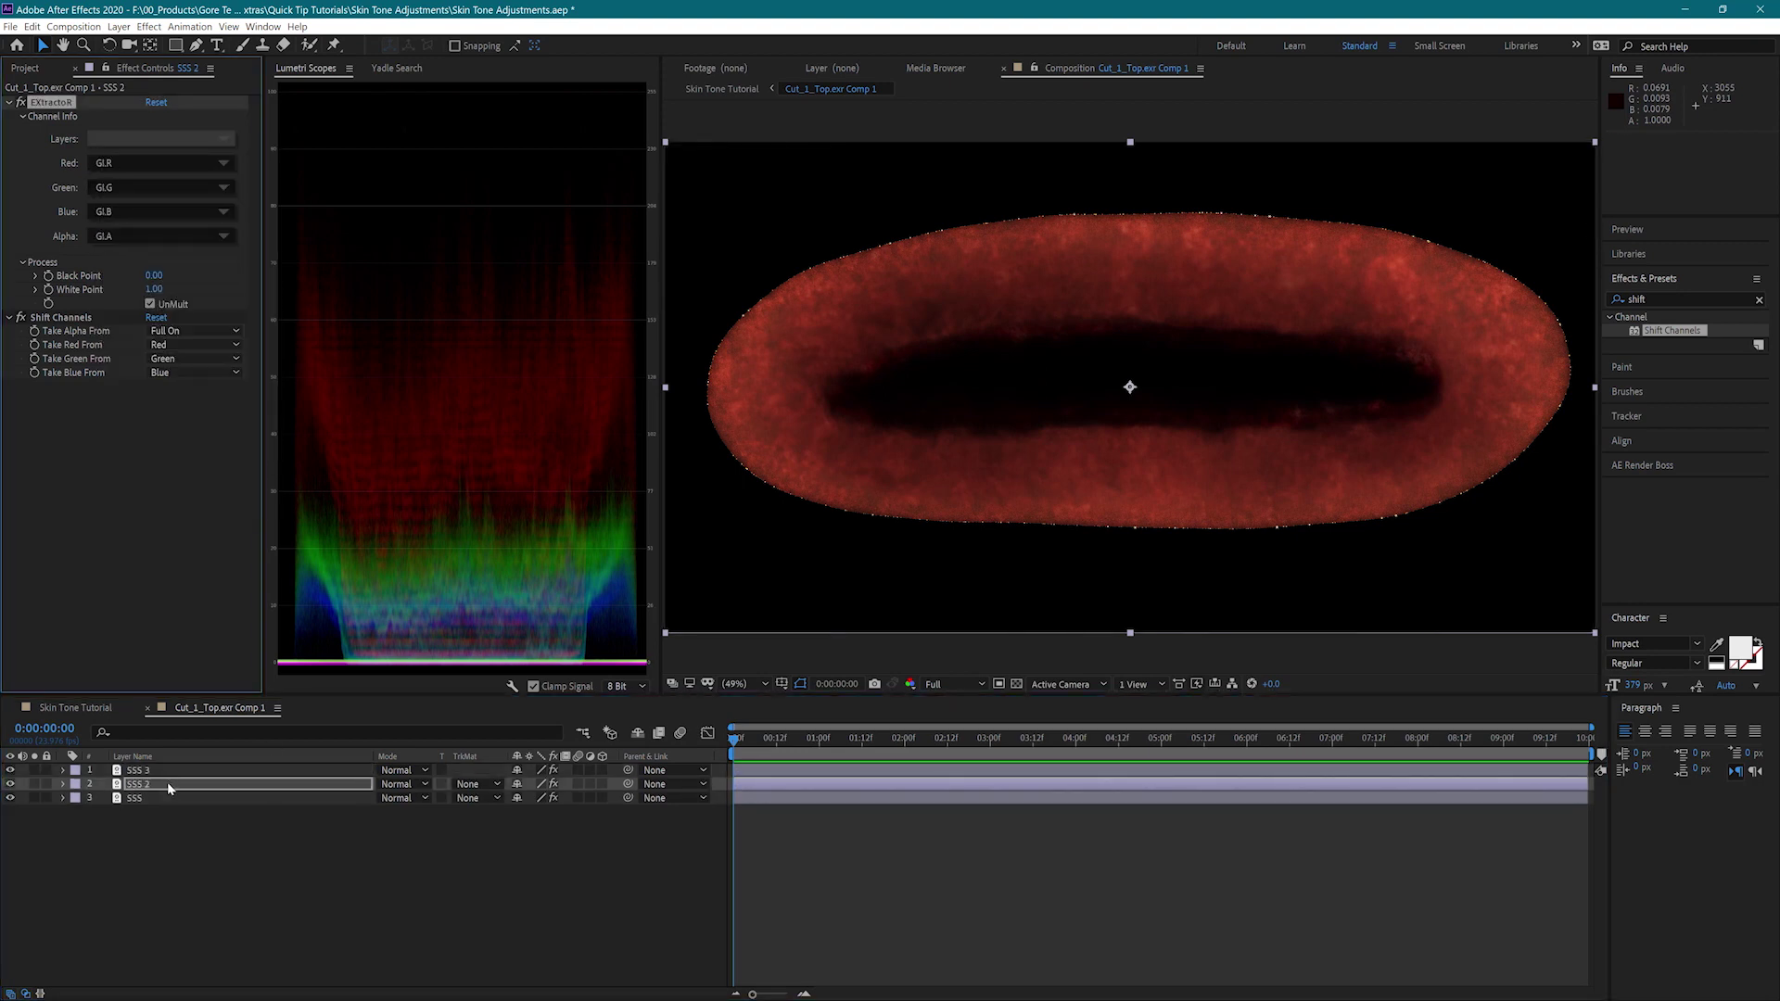
left_click(169, 786)
key("Return")
type("GI")
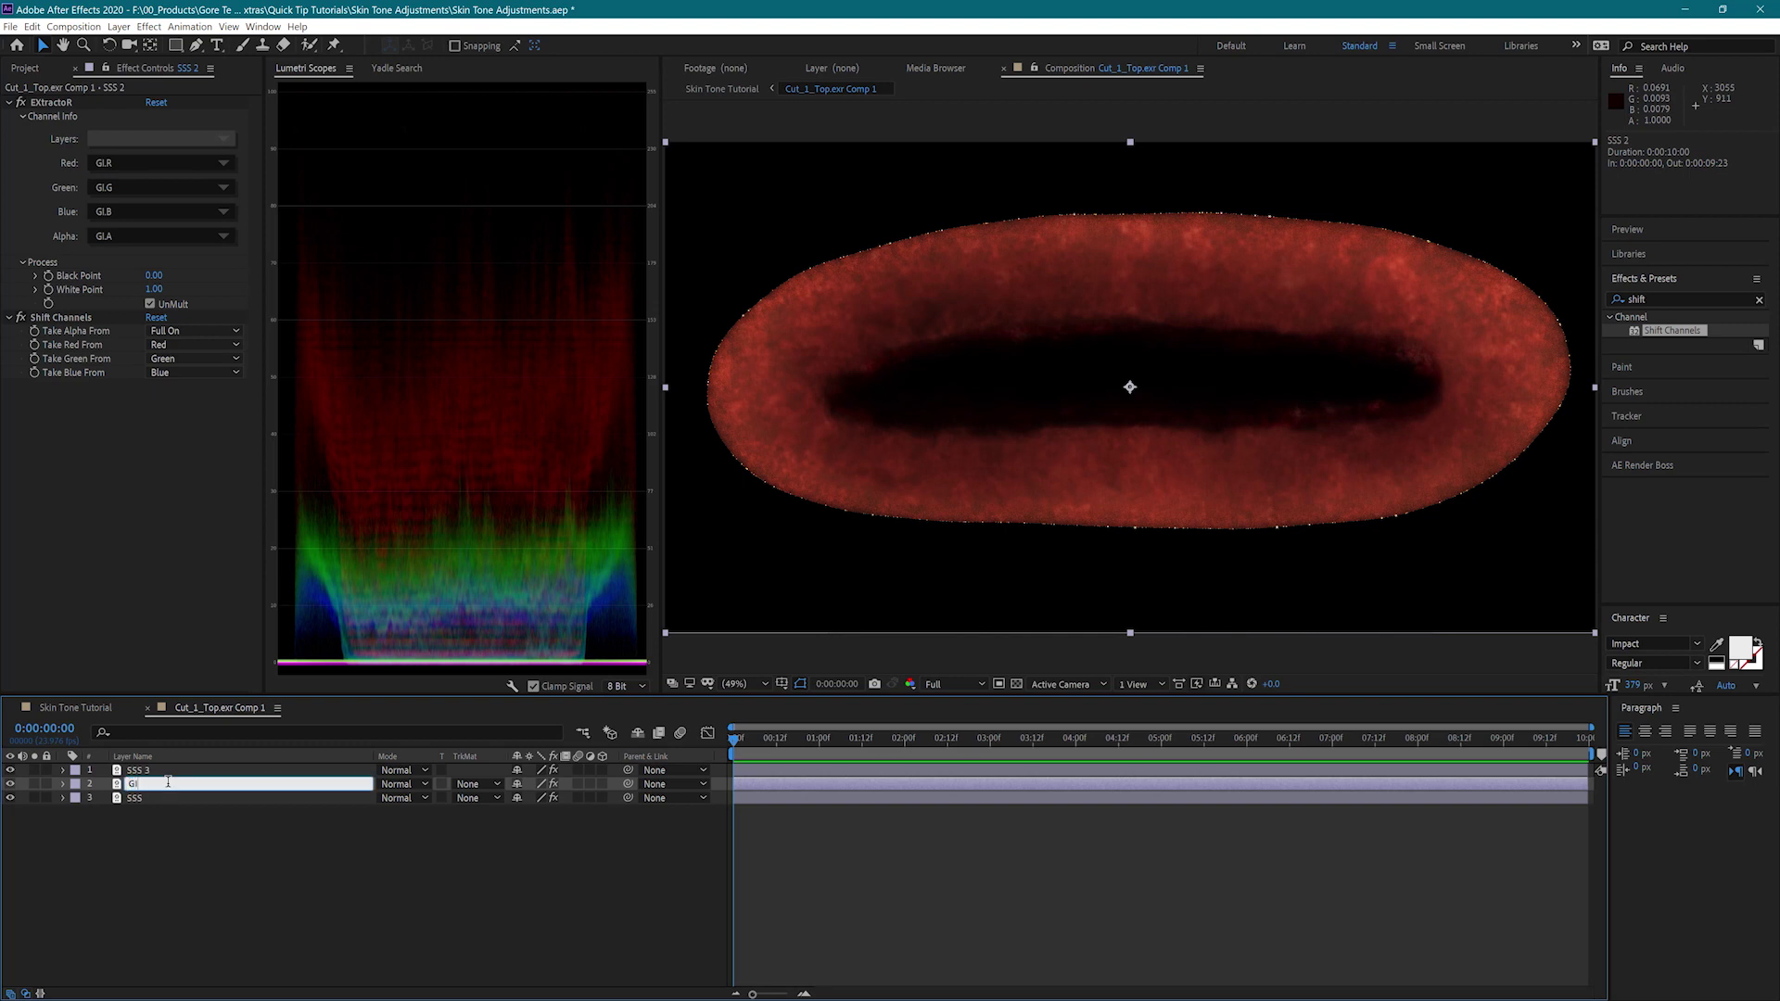
key("Return")
Make the top copy extract DiffuseLighting and name it Diffuse
left_click(173, 770)
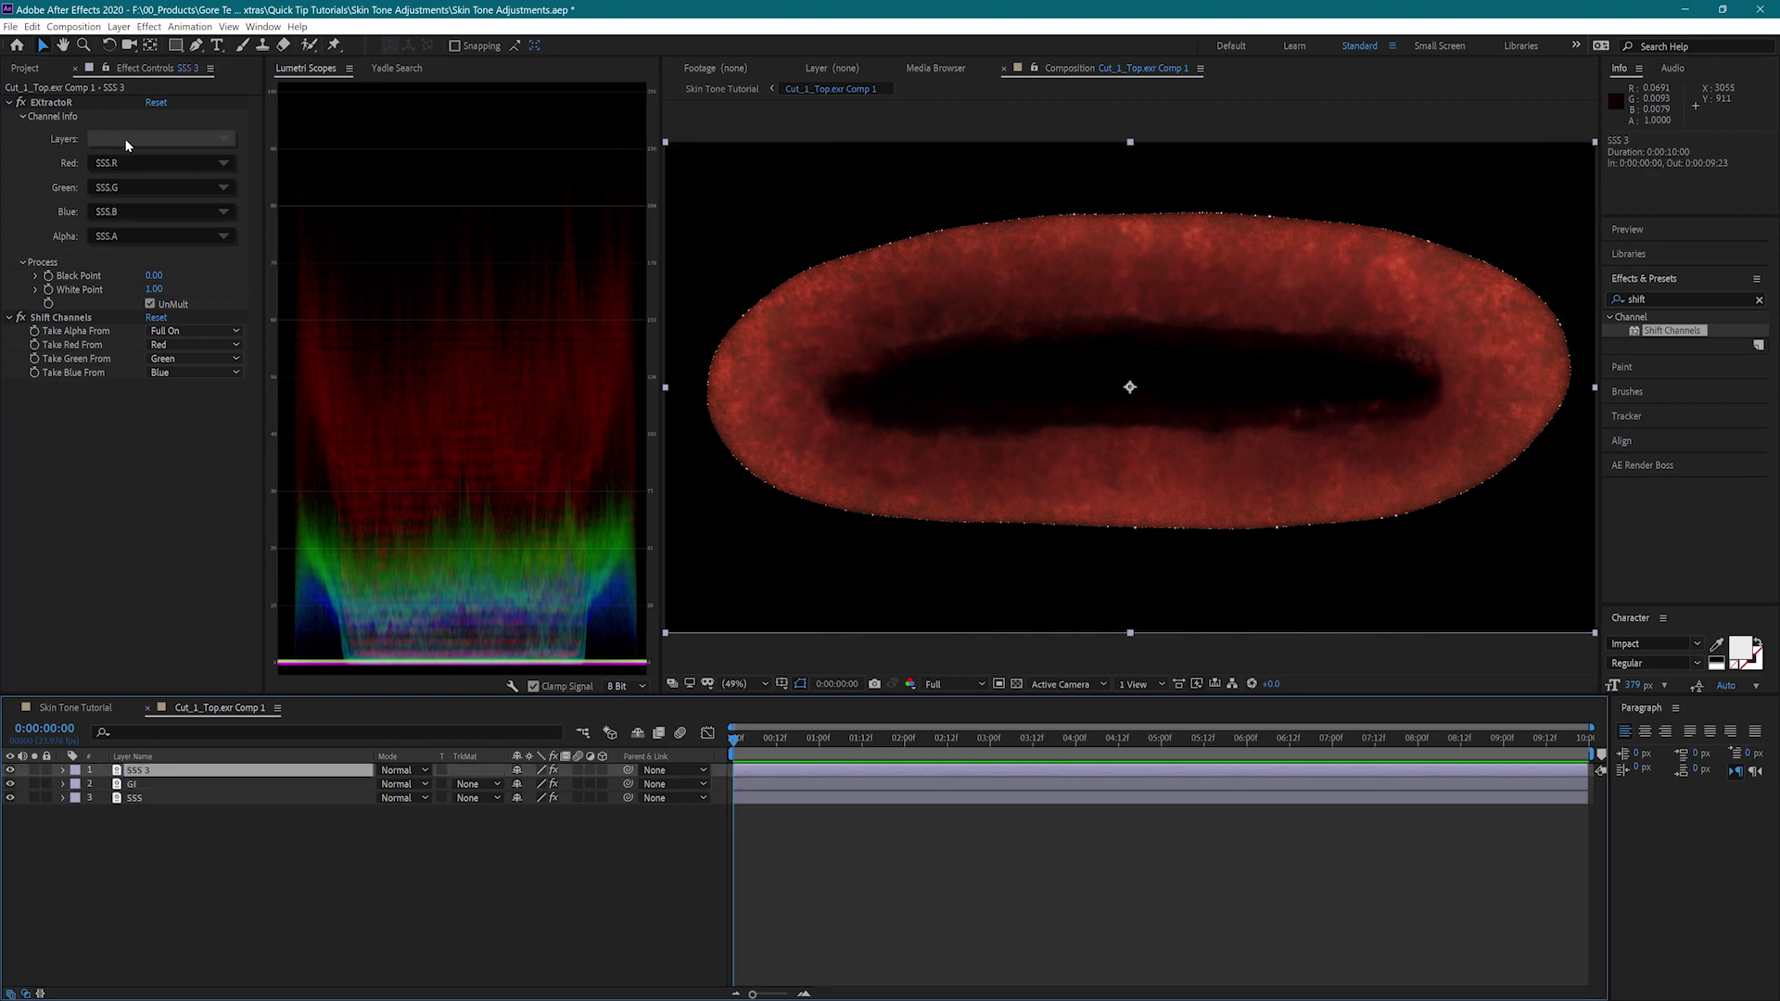
left_click(127, 139)
left_click(139, 208)
left_click(177, 770)
key("Return")
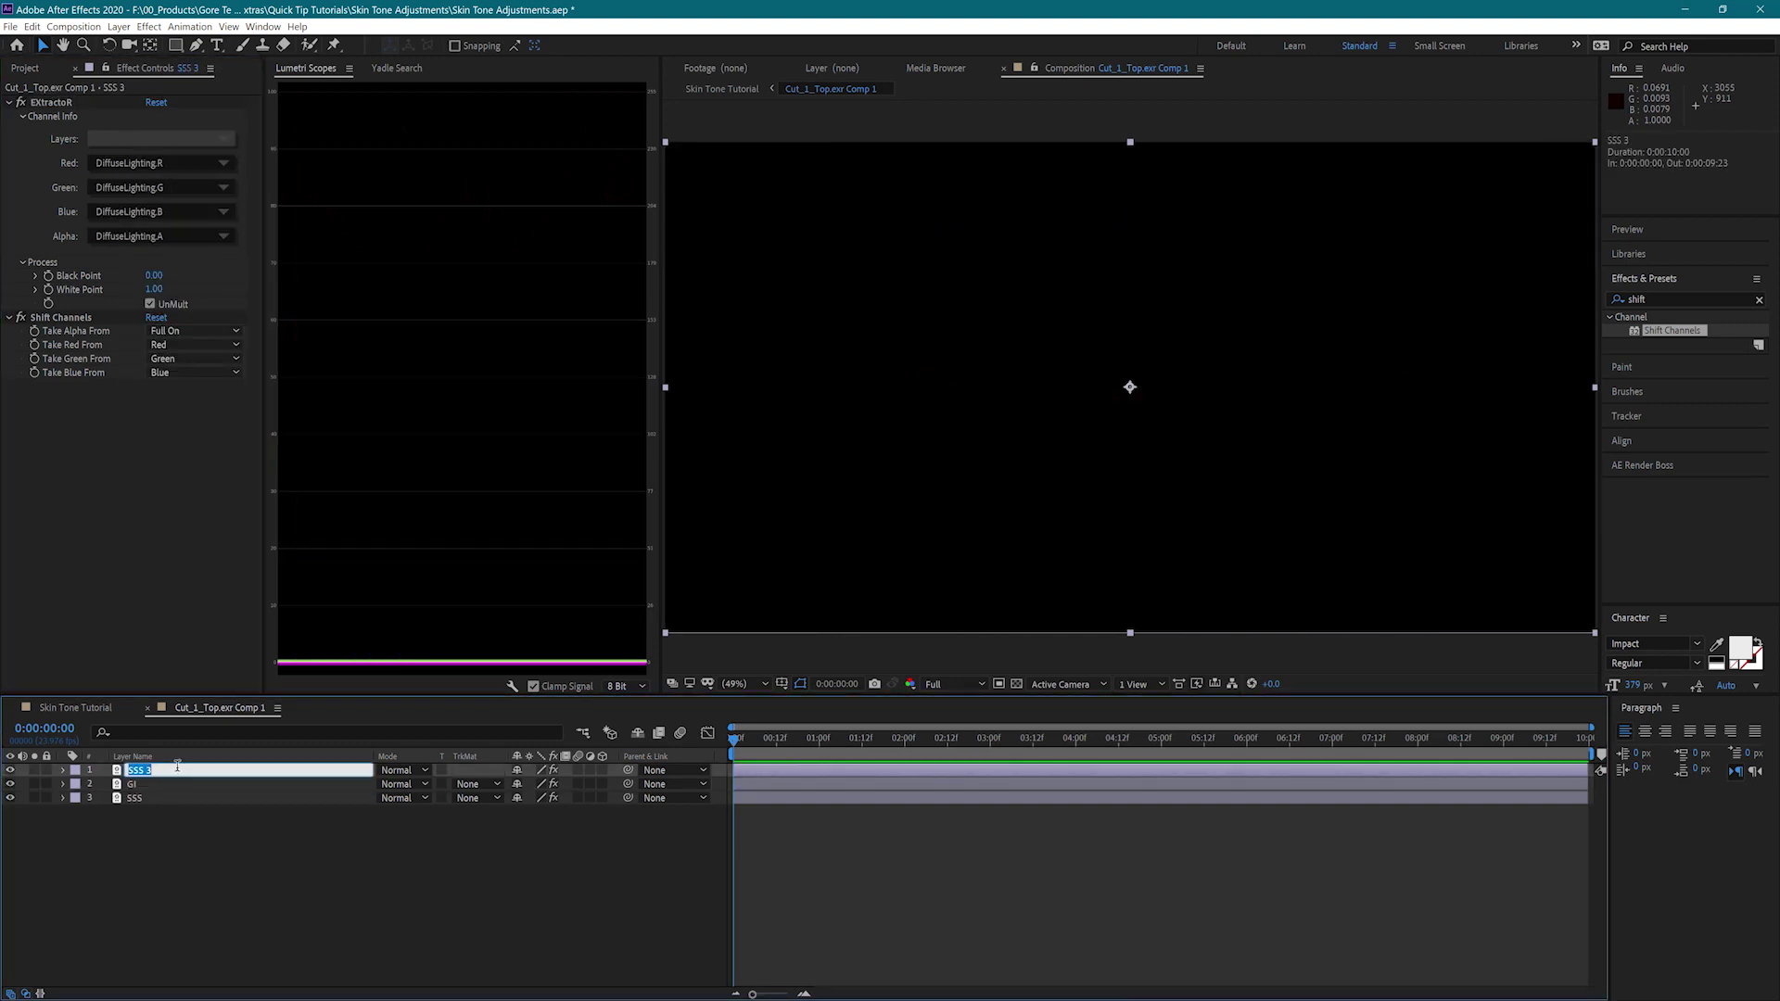
type("Diffuse")
key("Return")
Set the Diffuse, GI and SSS layers' blend mode to Add
key("ctrl+a")
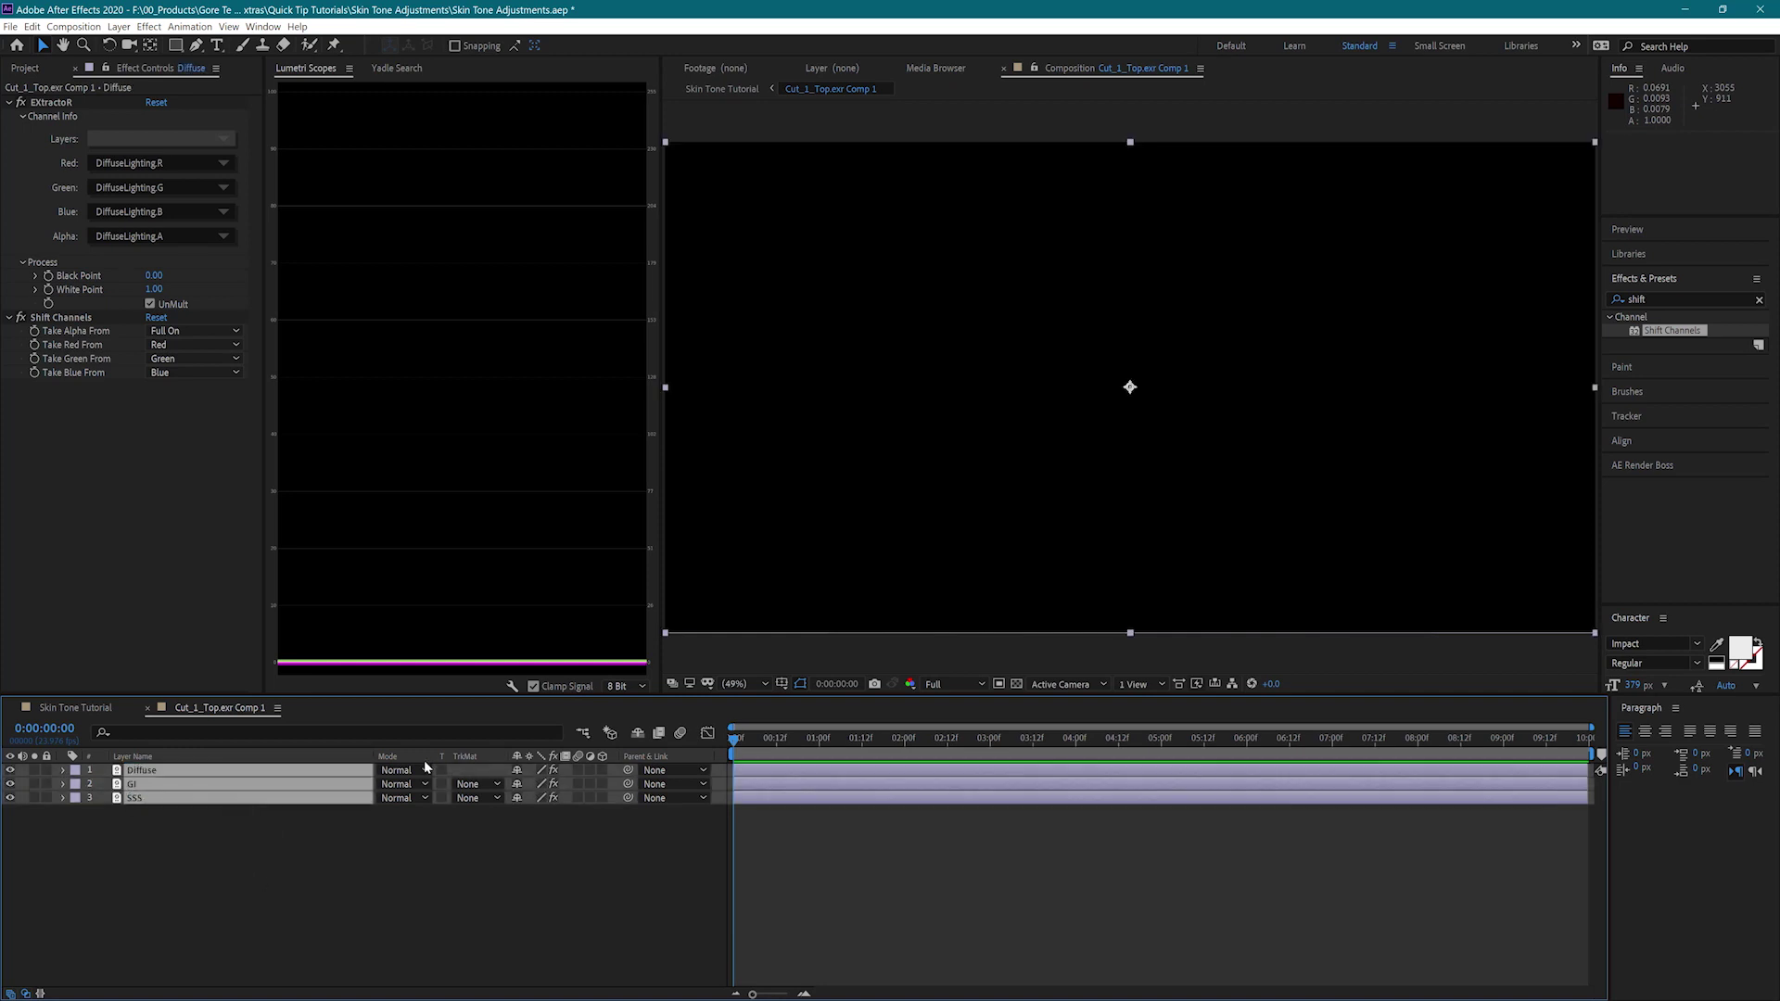
left_click(401, 771)
left_click(404, 324)
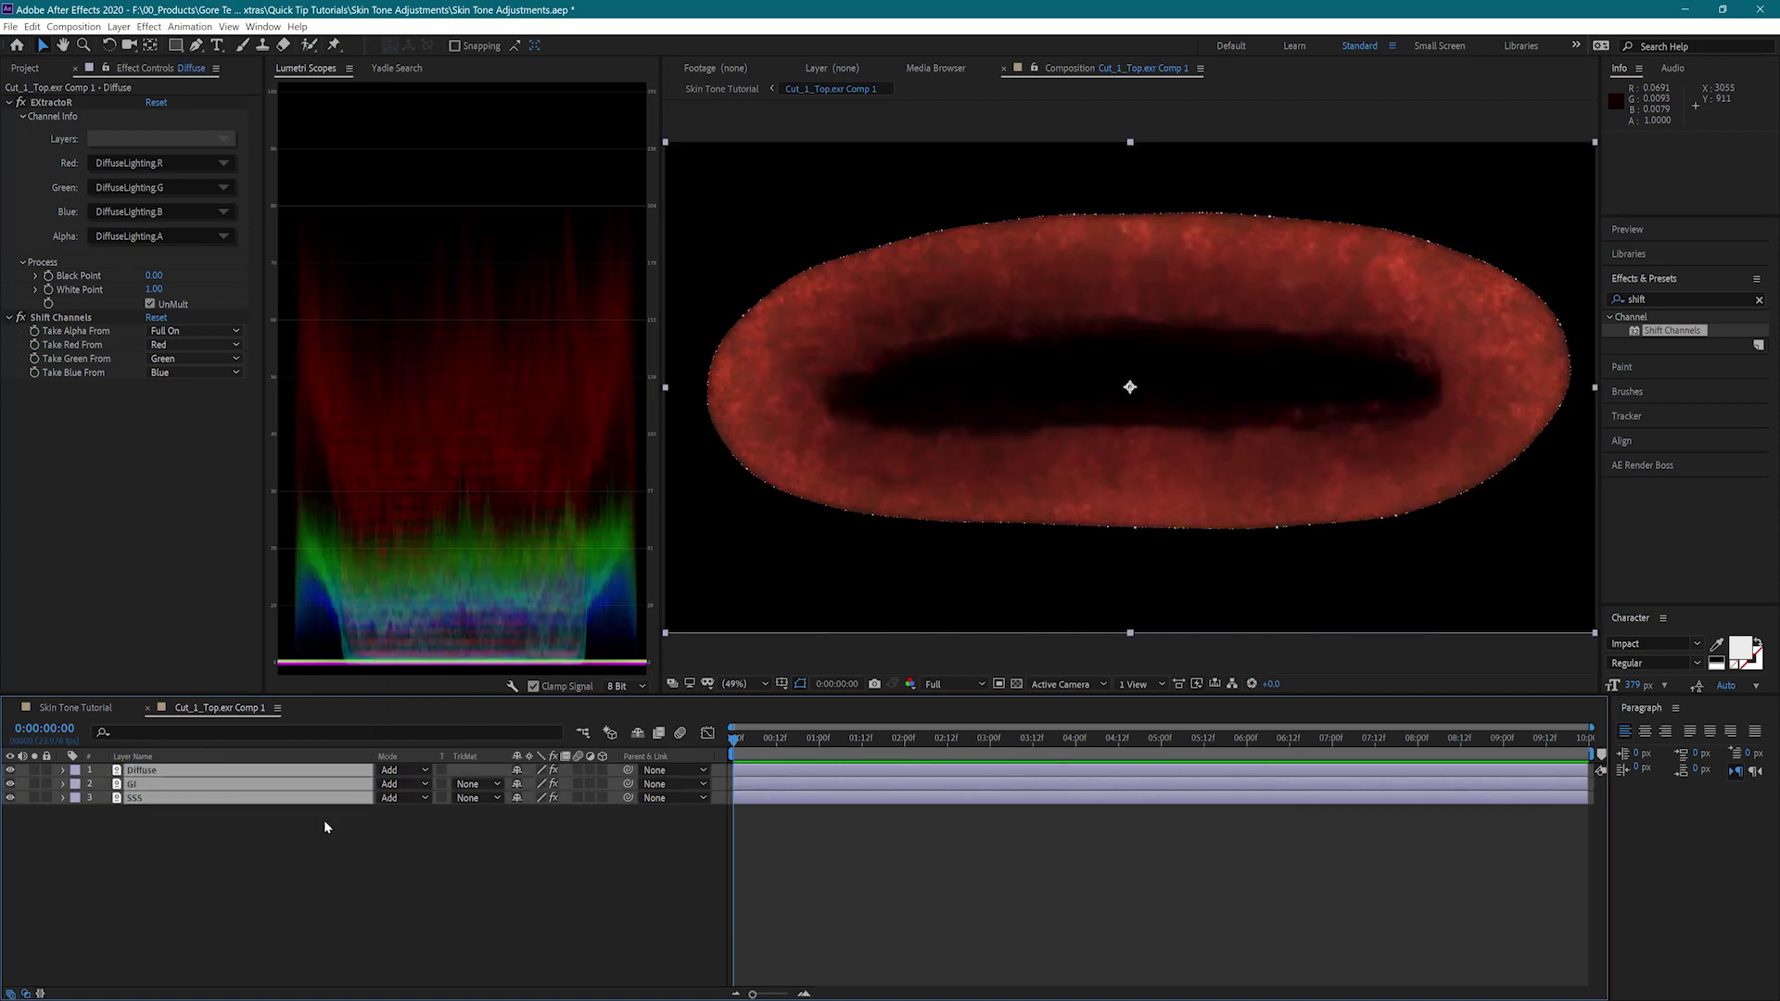
left_click(258, 845)
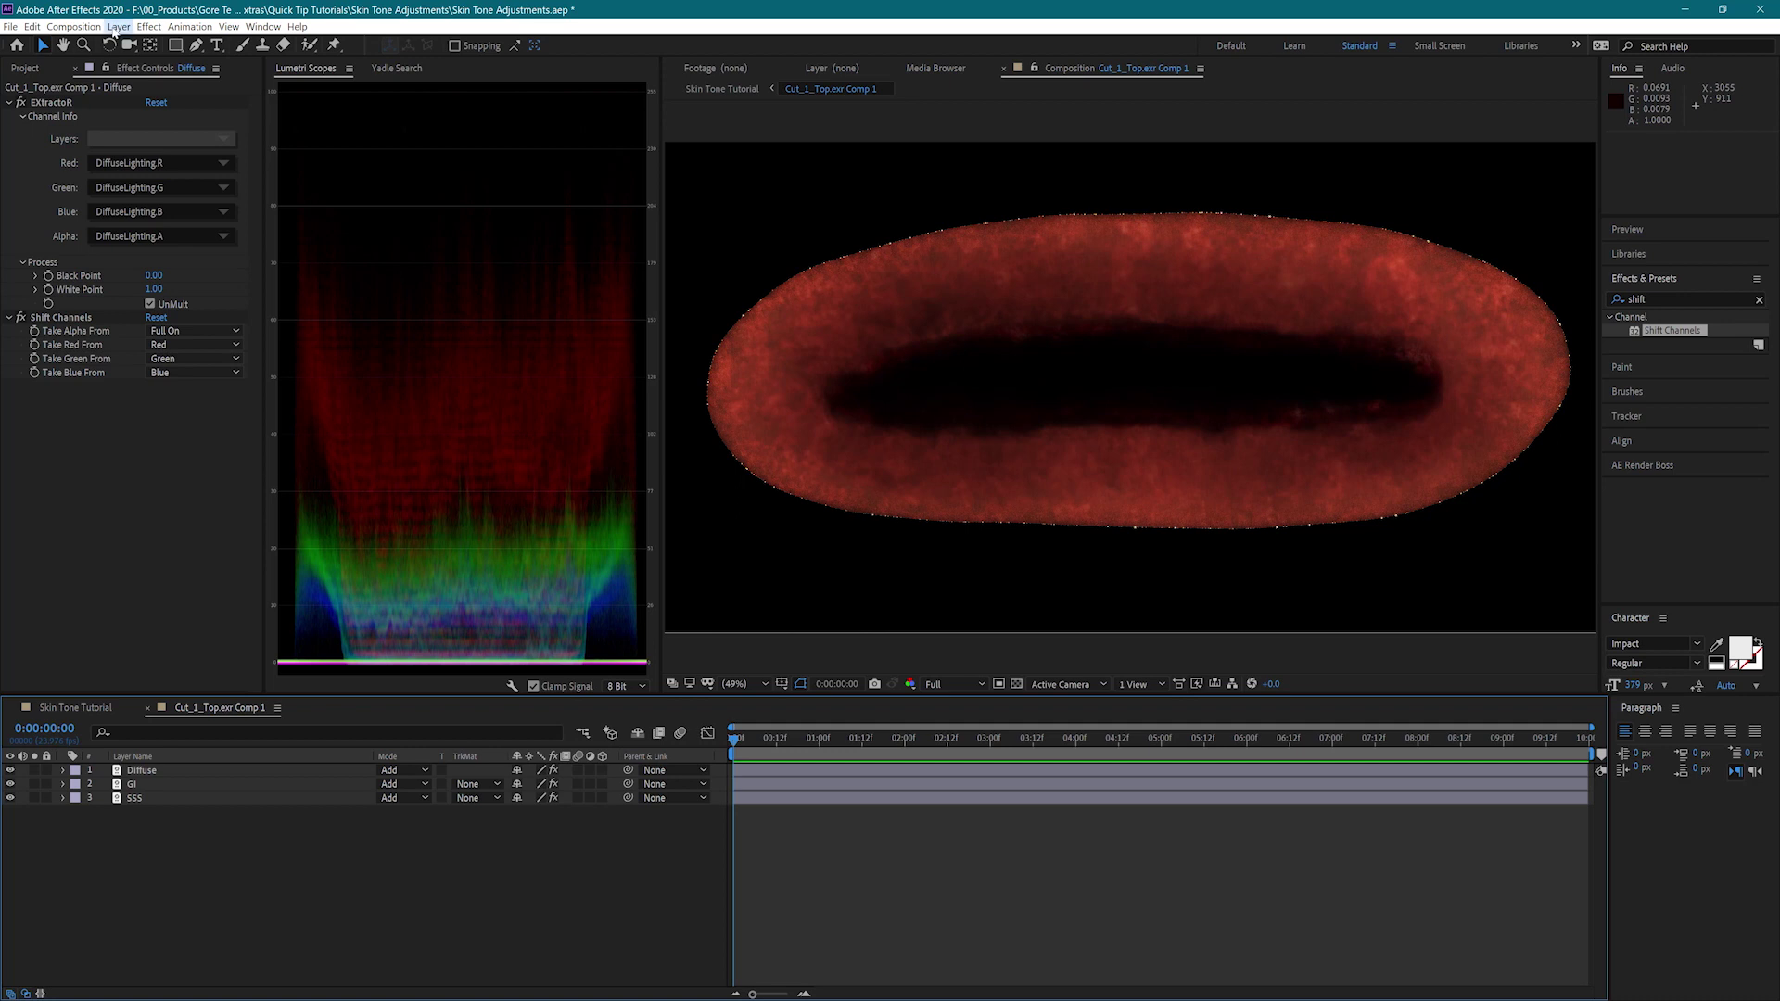
Create a new adjustment layer named Skin Tone
left_click(119, 26)
mouse_move(314, 46)
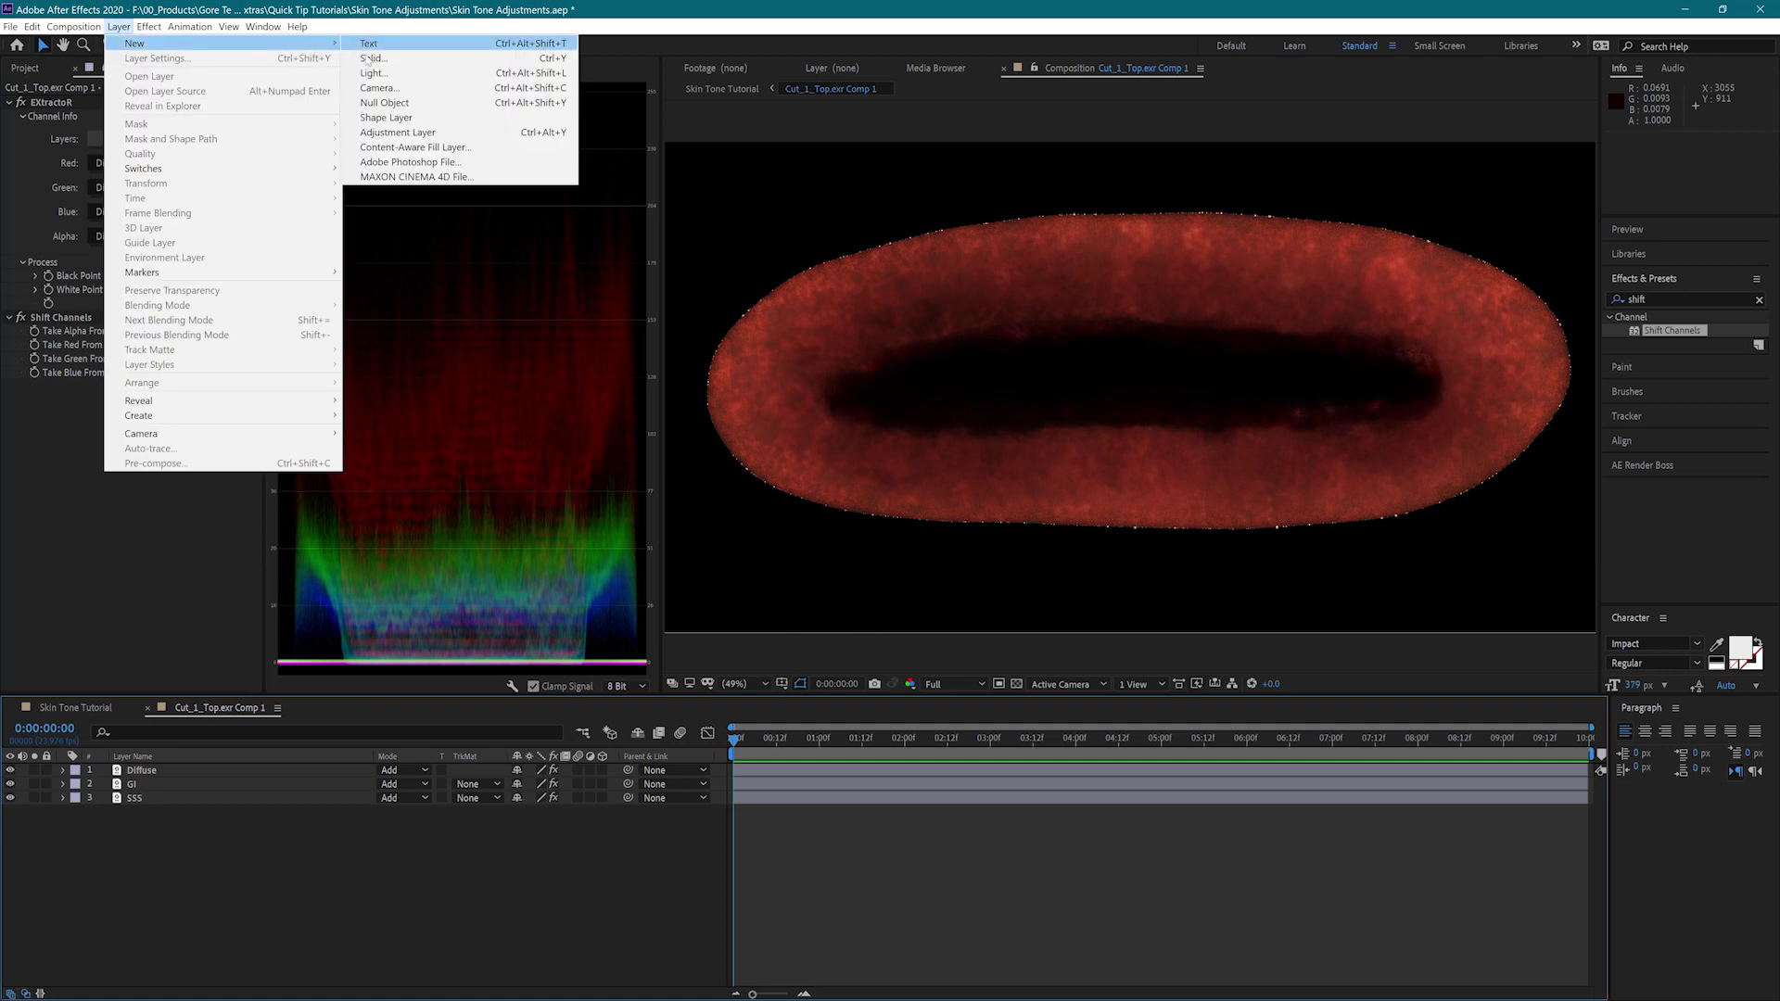
left_click(390, 132)
key("Return")
type("Skin Tone")
key("Return")
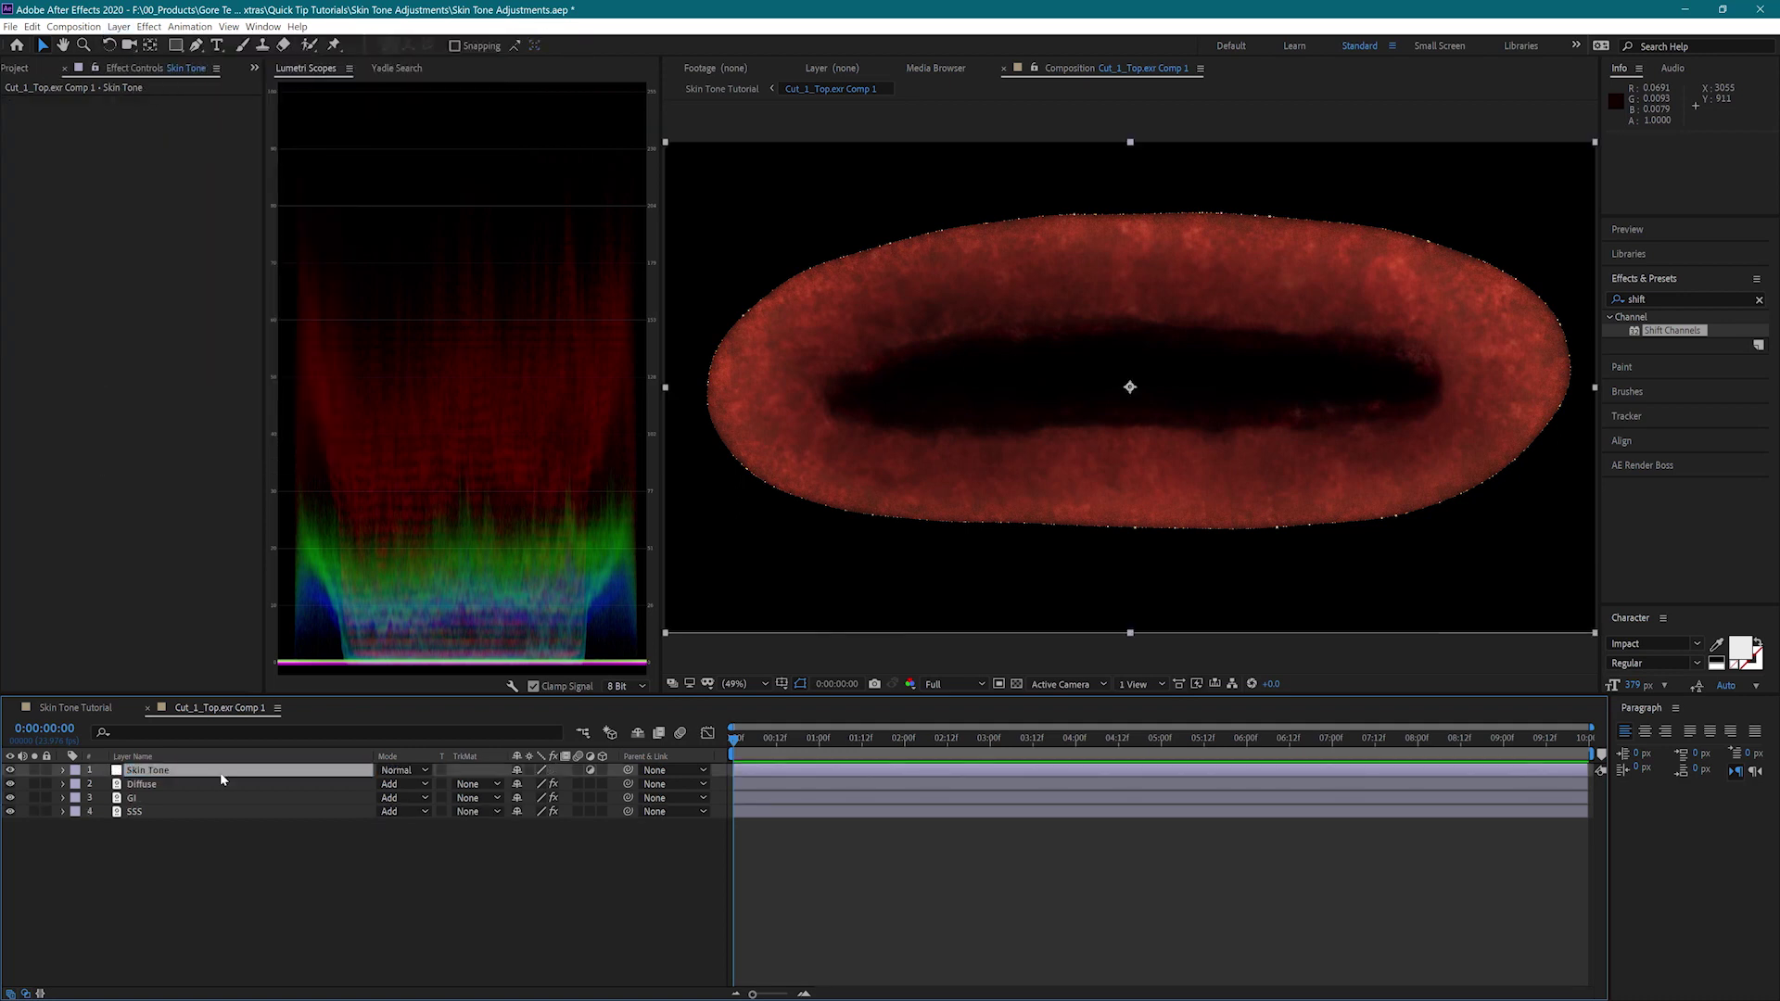
Duplicate Diffuse three times above Skin Tone; turn Diffuse 2 into a Reflections pass layer
left_click(185, 784)
key("ctrl+d")
key("ctrl+d")
key("ctrl+d")
left_click_drag(185, 797, 185, 766)
left_click(181, 803)
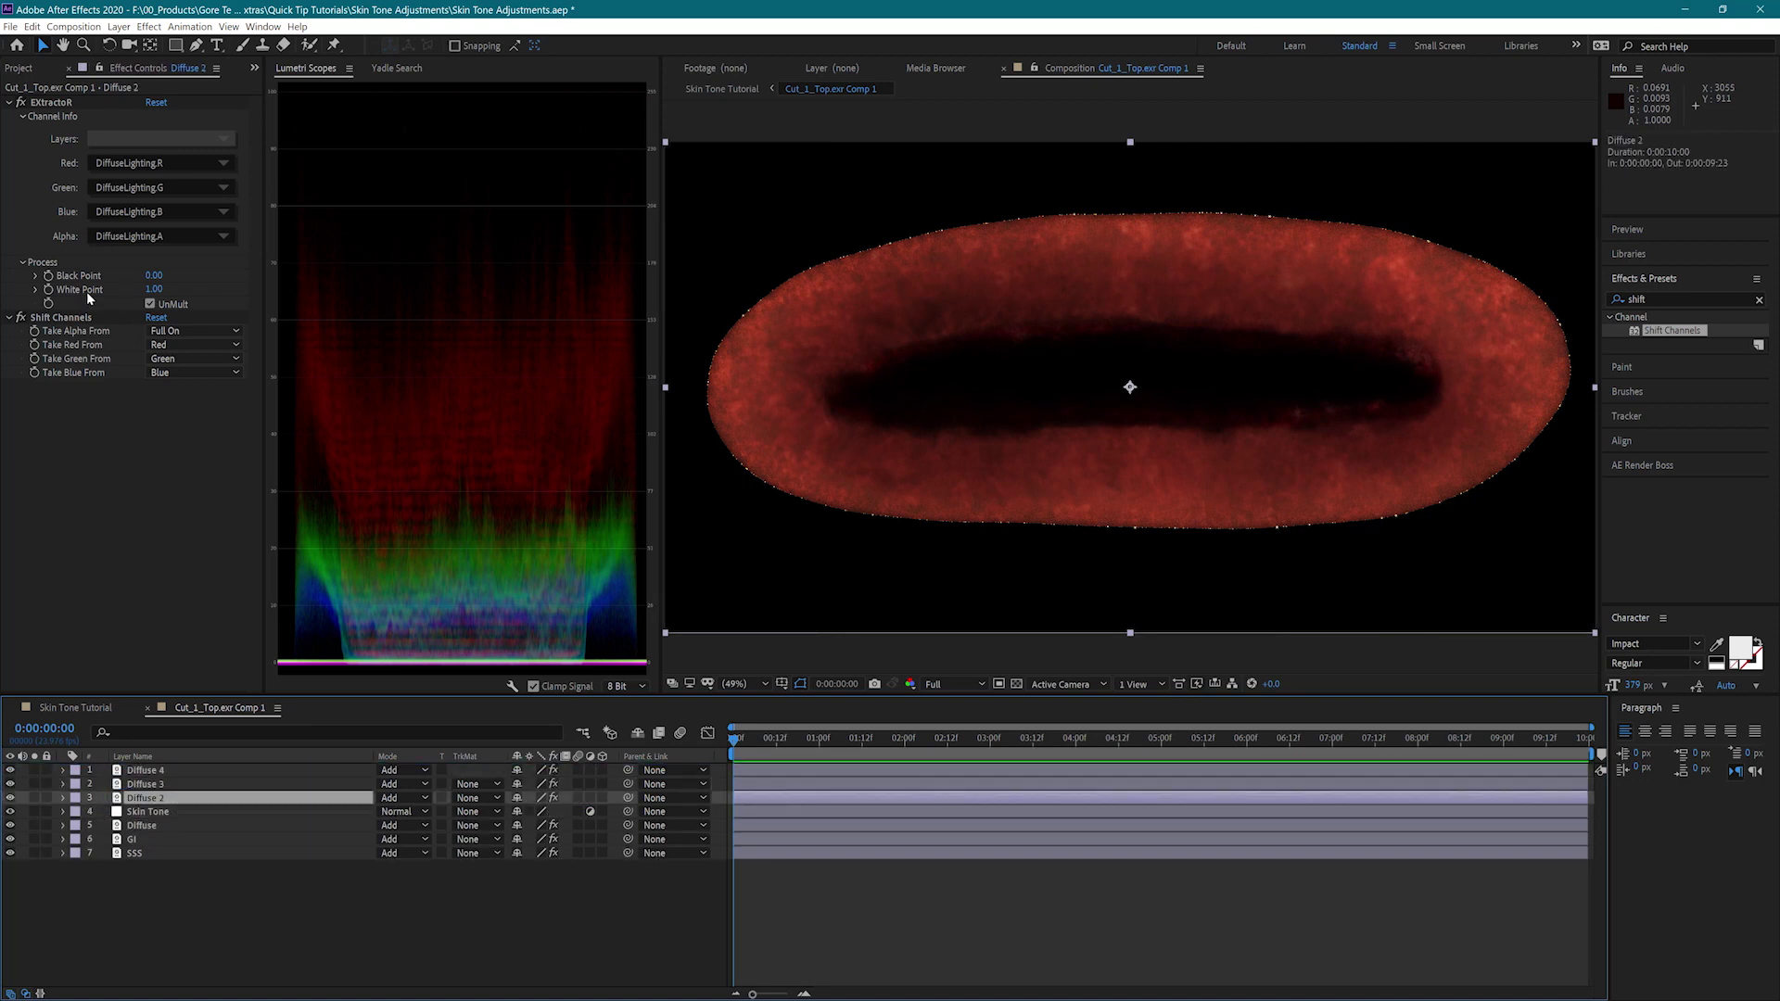
left_click(96, 141)
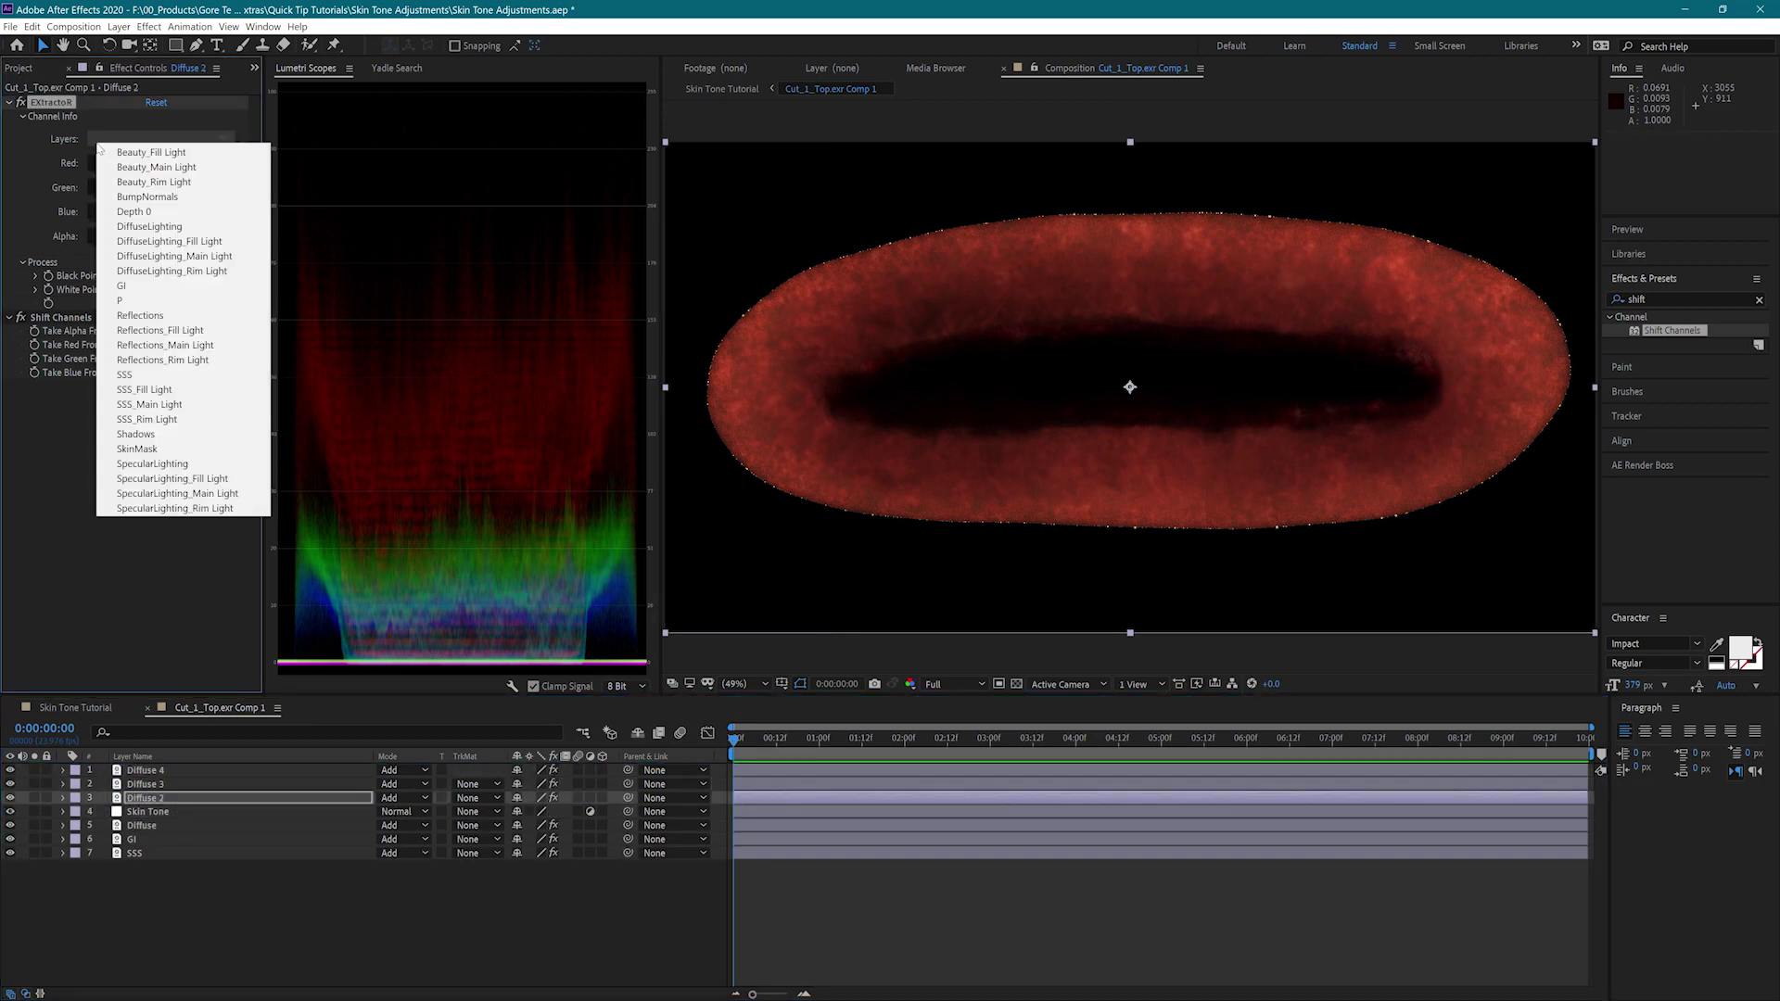
left_click(139, 316)
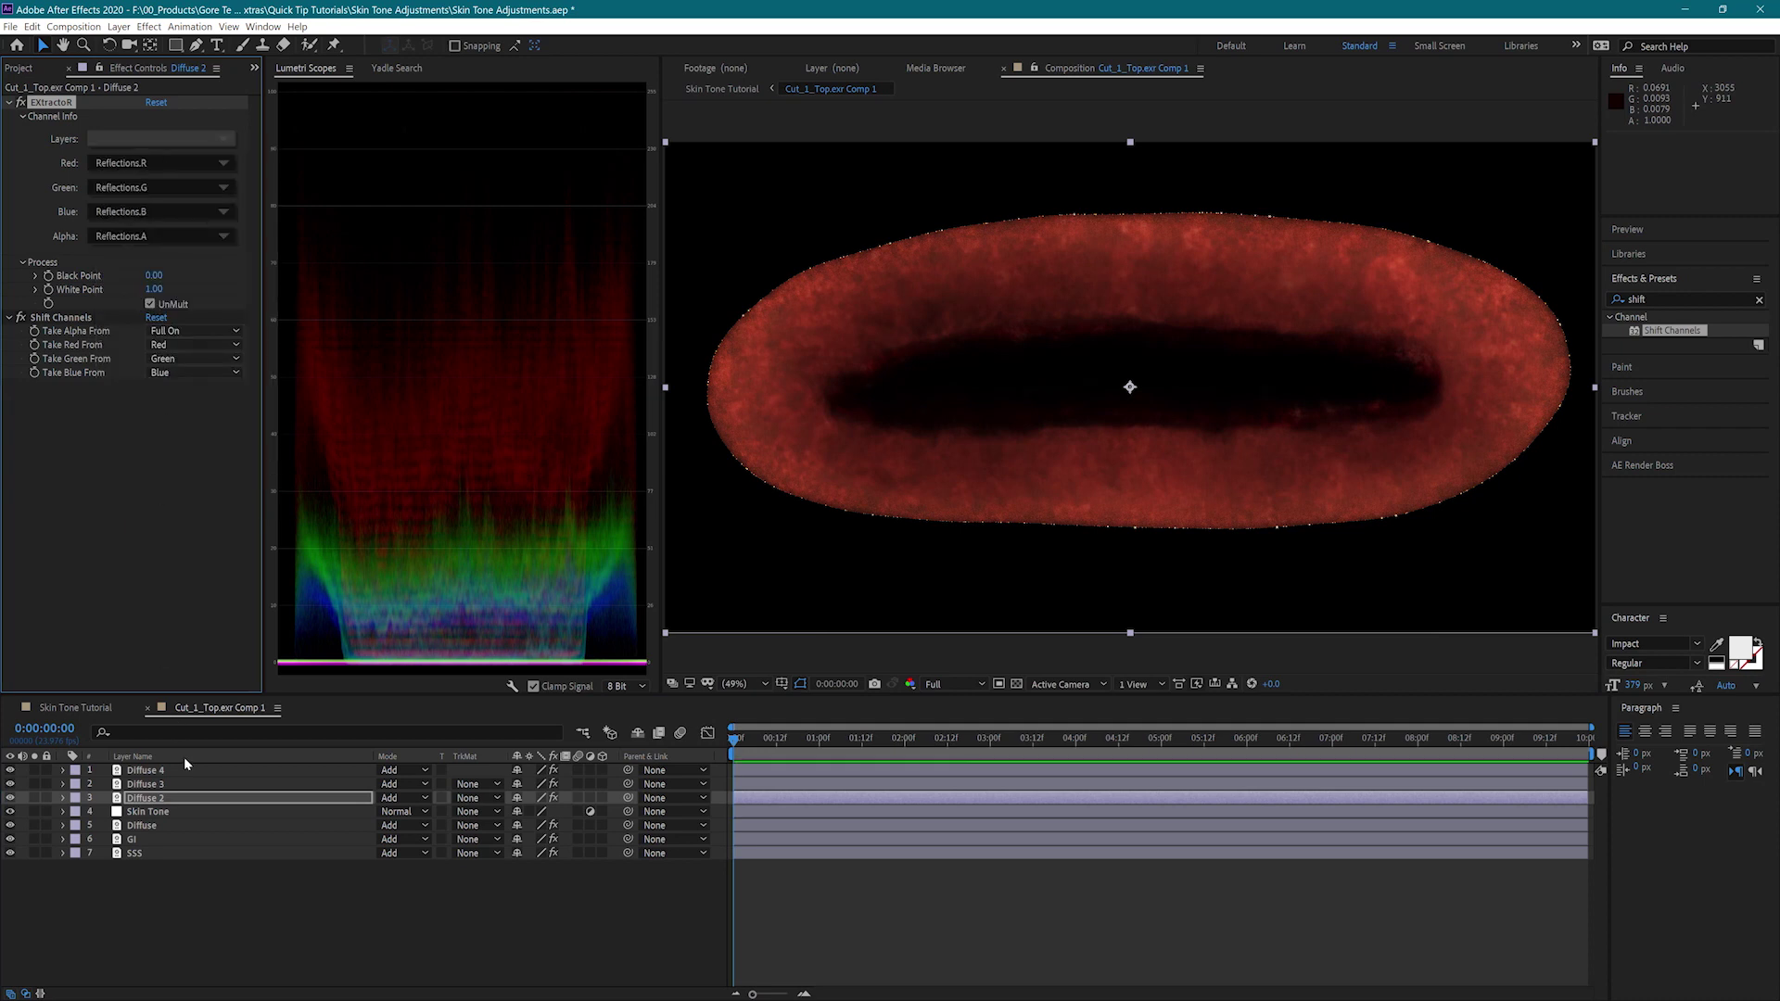
type("Reflections")
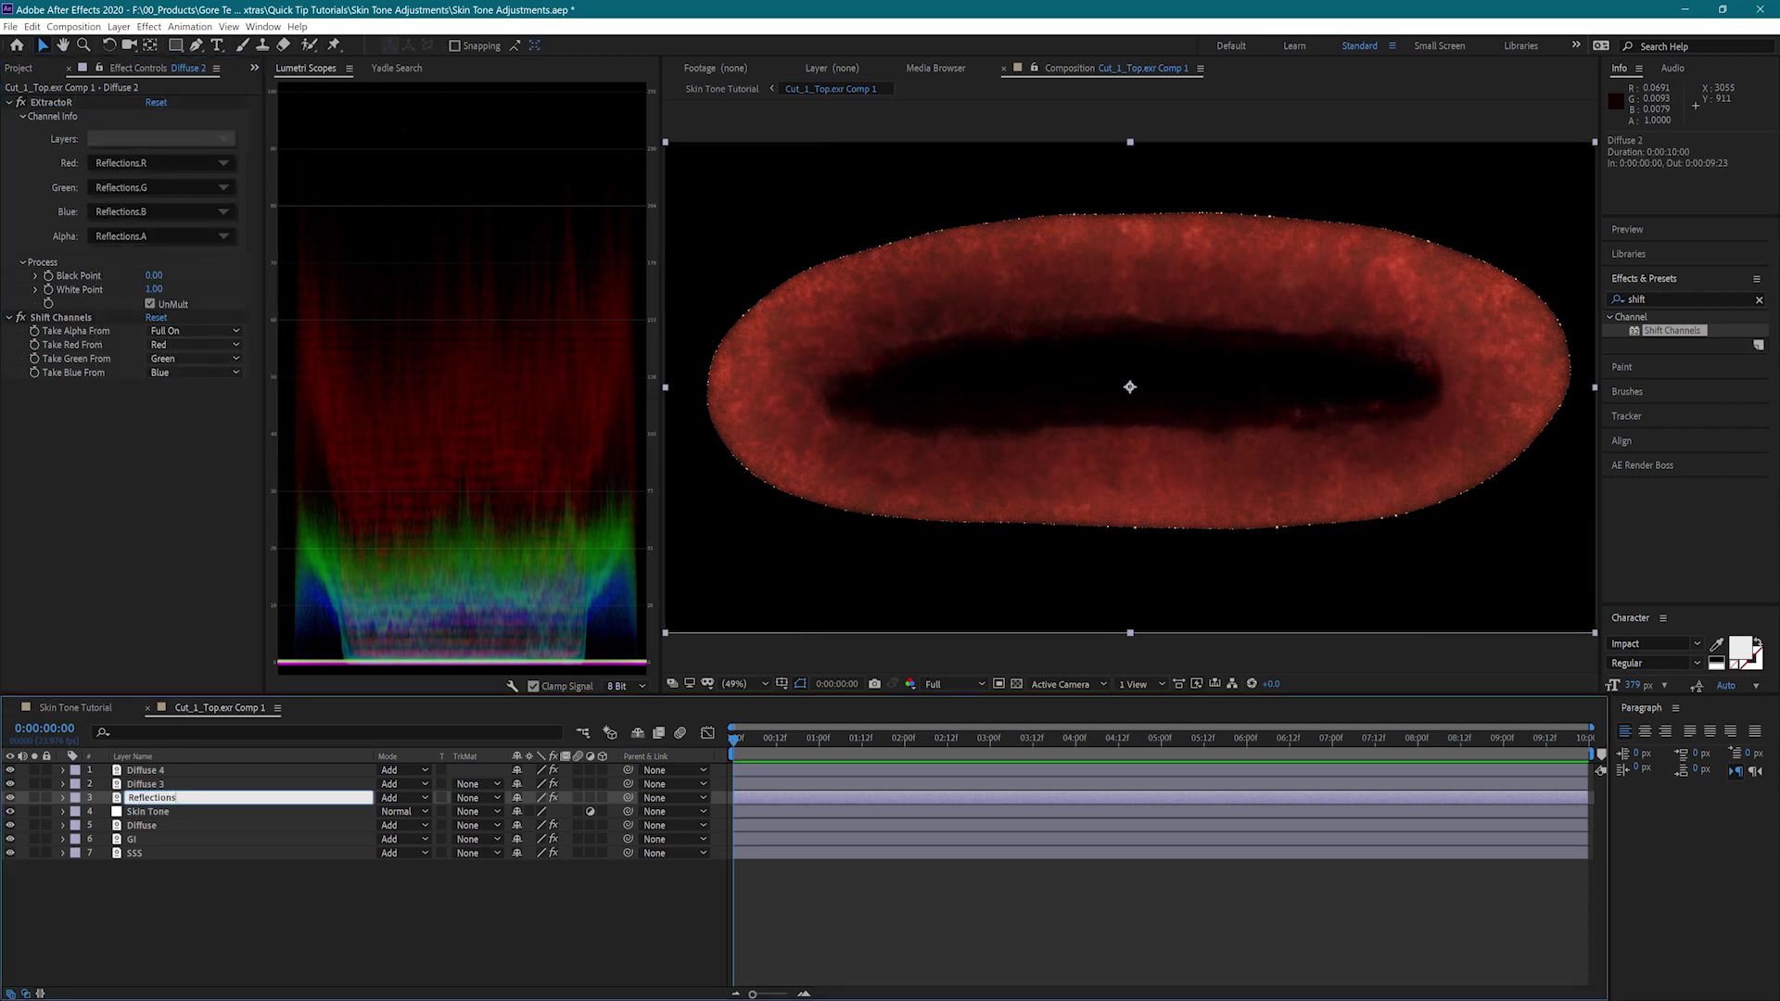
key("Return")
Turn the Diffuse 3 copy into a Specular layer extracting SpecularLighting
key("ctrl+Up")
key("Return")
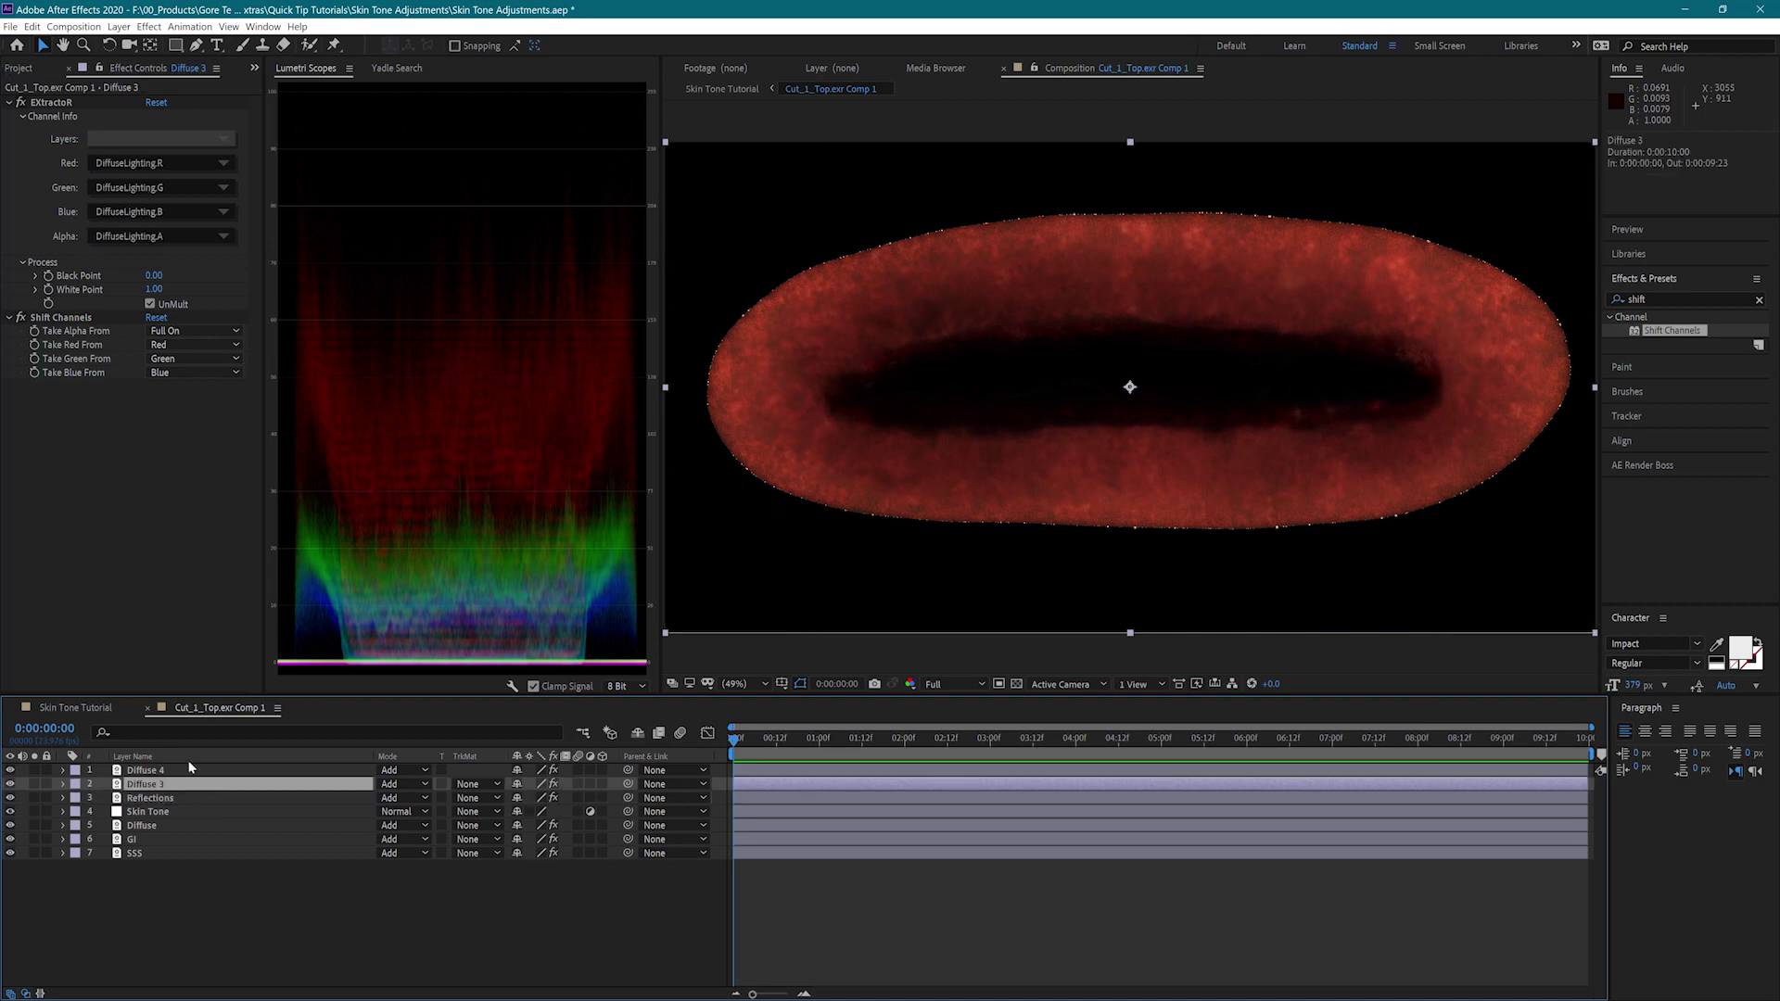
left_click(96, 141)
left_click(168, 464)
type("S")
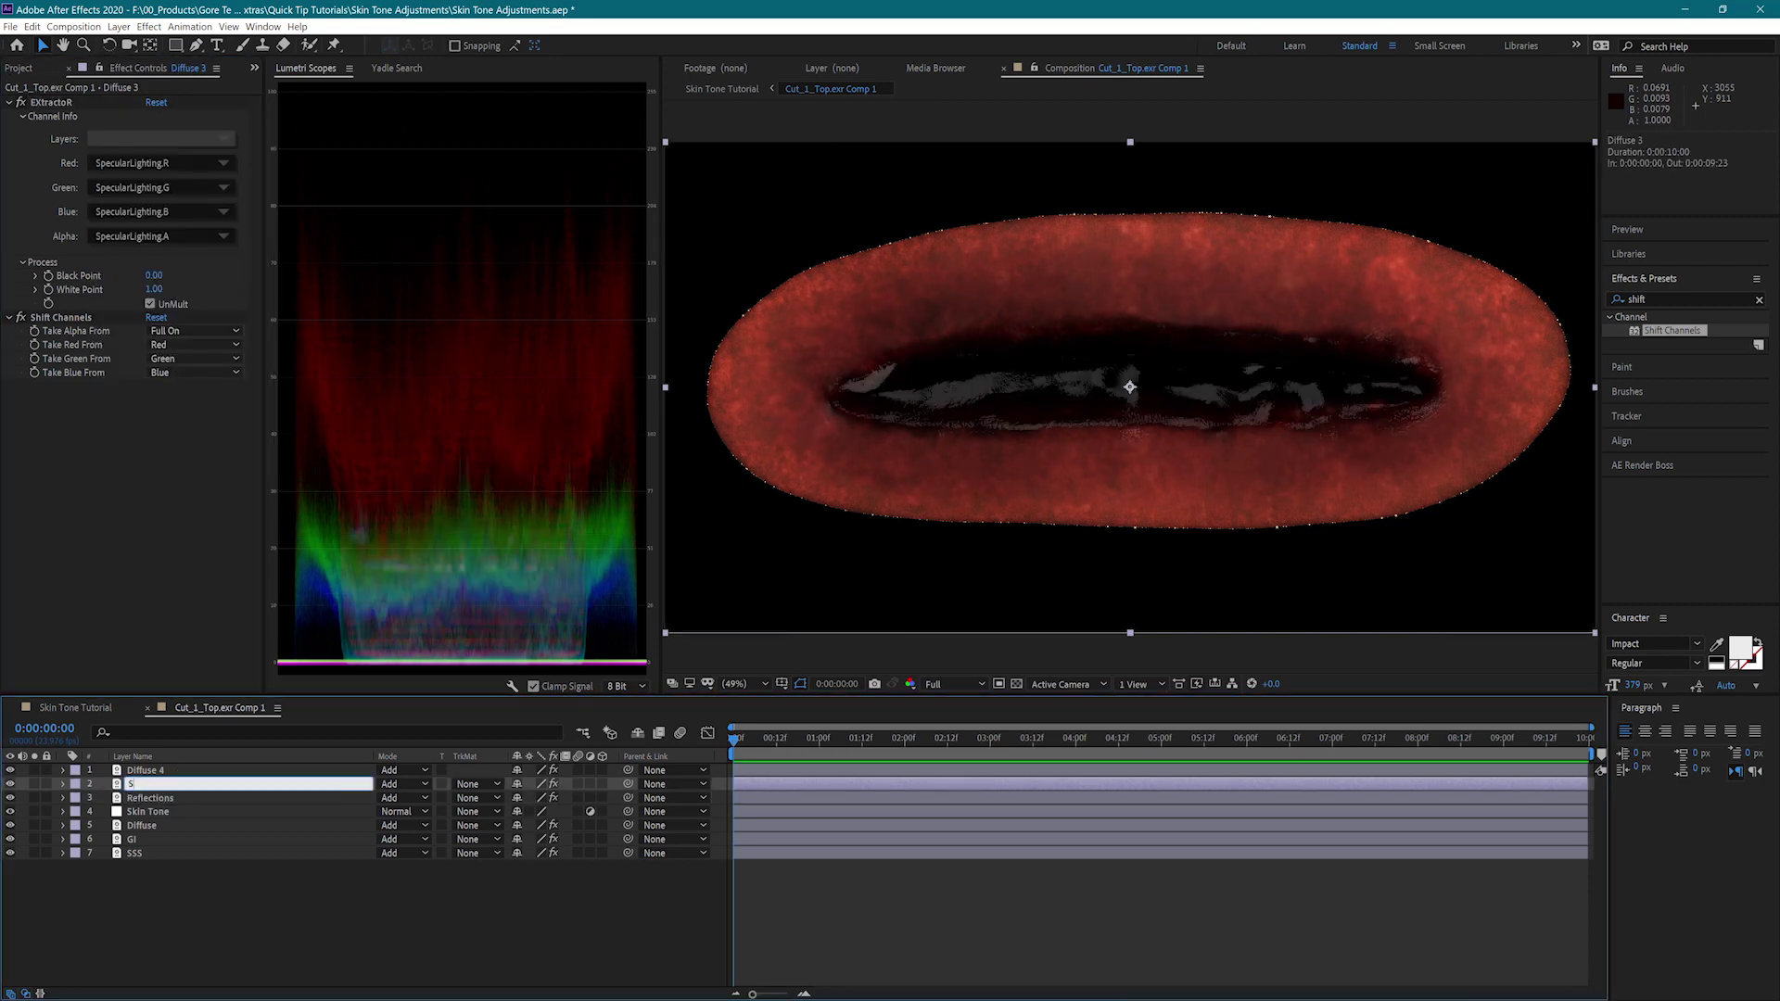
type("pecular")
key("Return")
Strip both effects from Diffuse 4, set it to Stencil Alpha, and rename it Matte
left_click(153, 770)
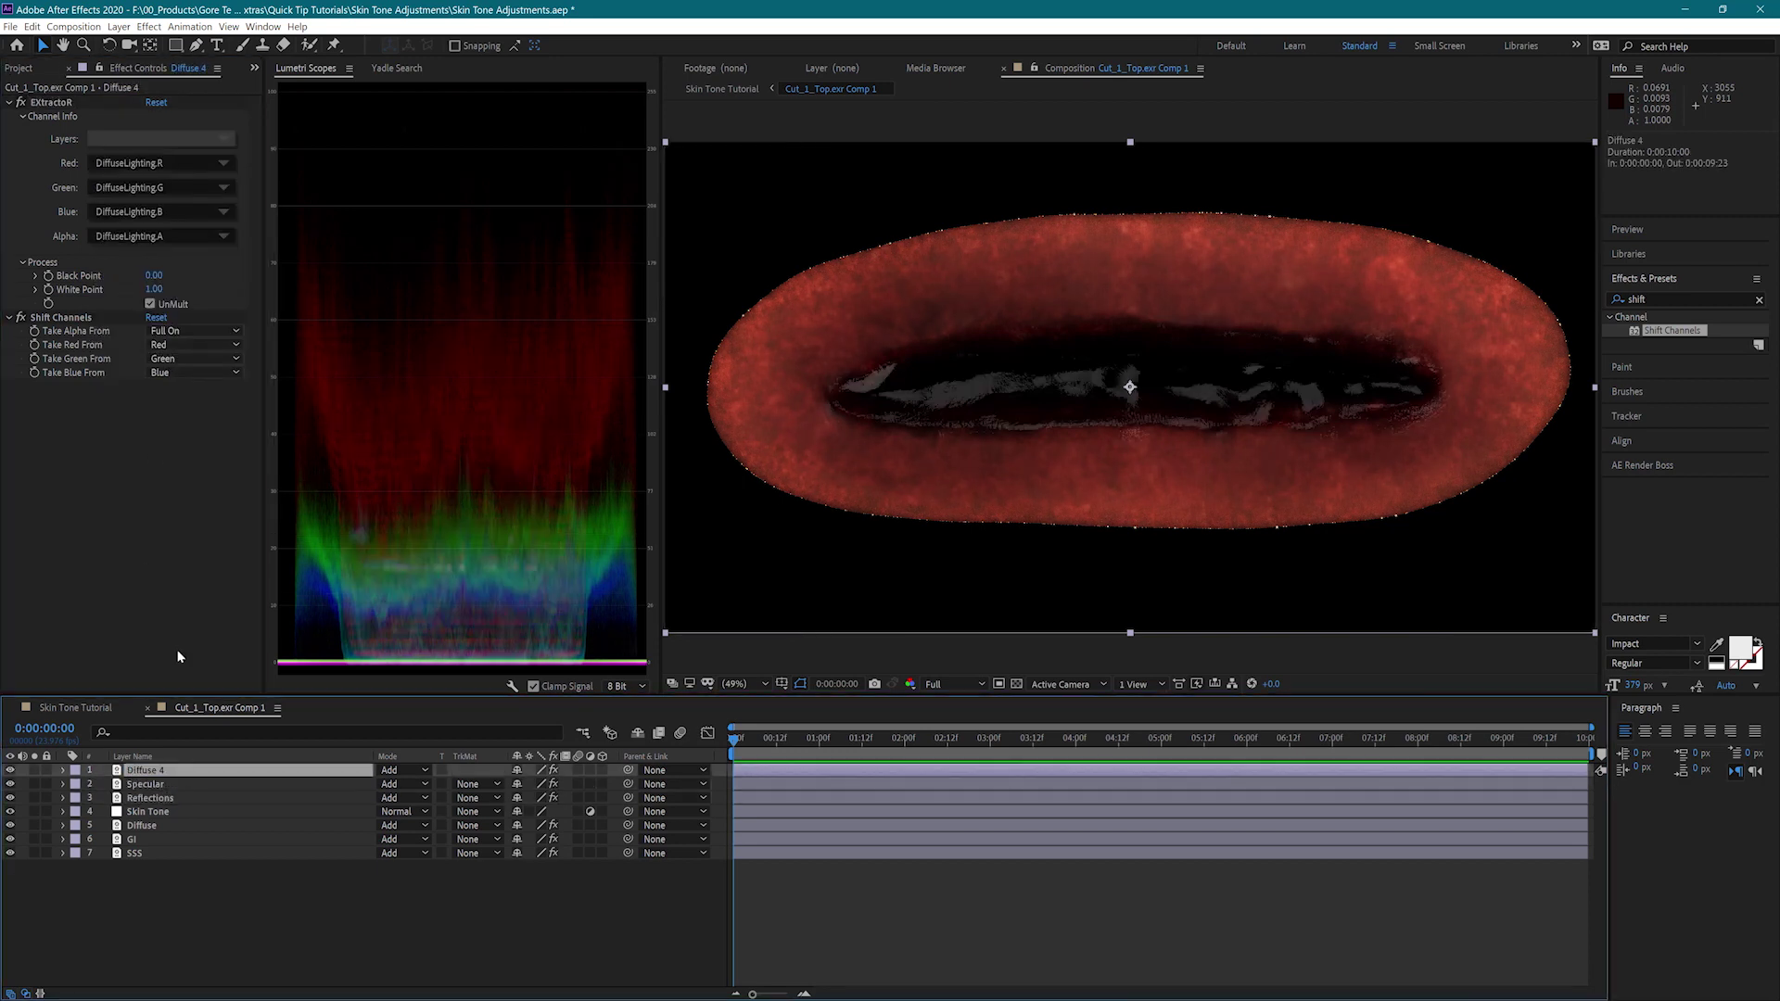
left_click(51, 102)
left_click(58, 318, "shift")
key("Delete")
left_click(419, 771)
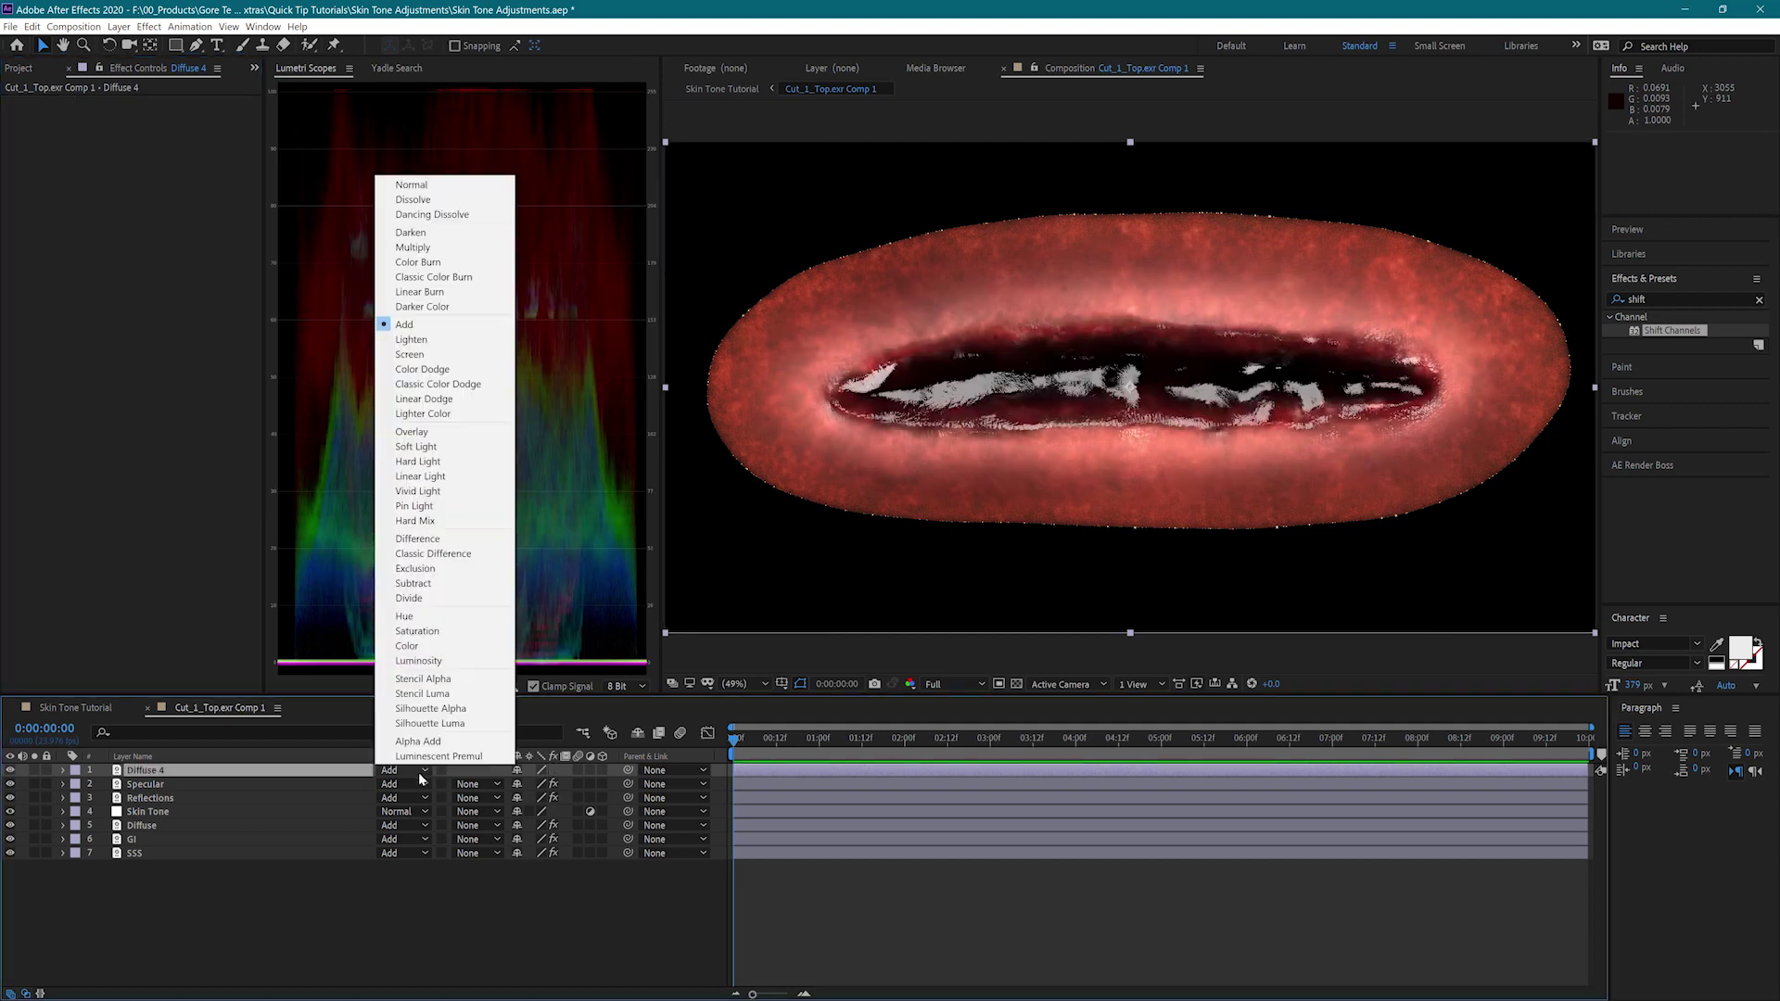
left_click(436, 684)
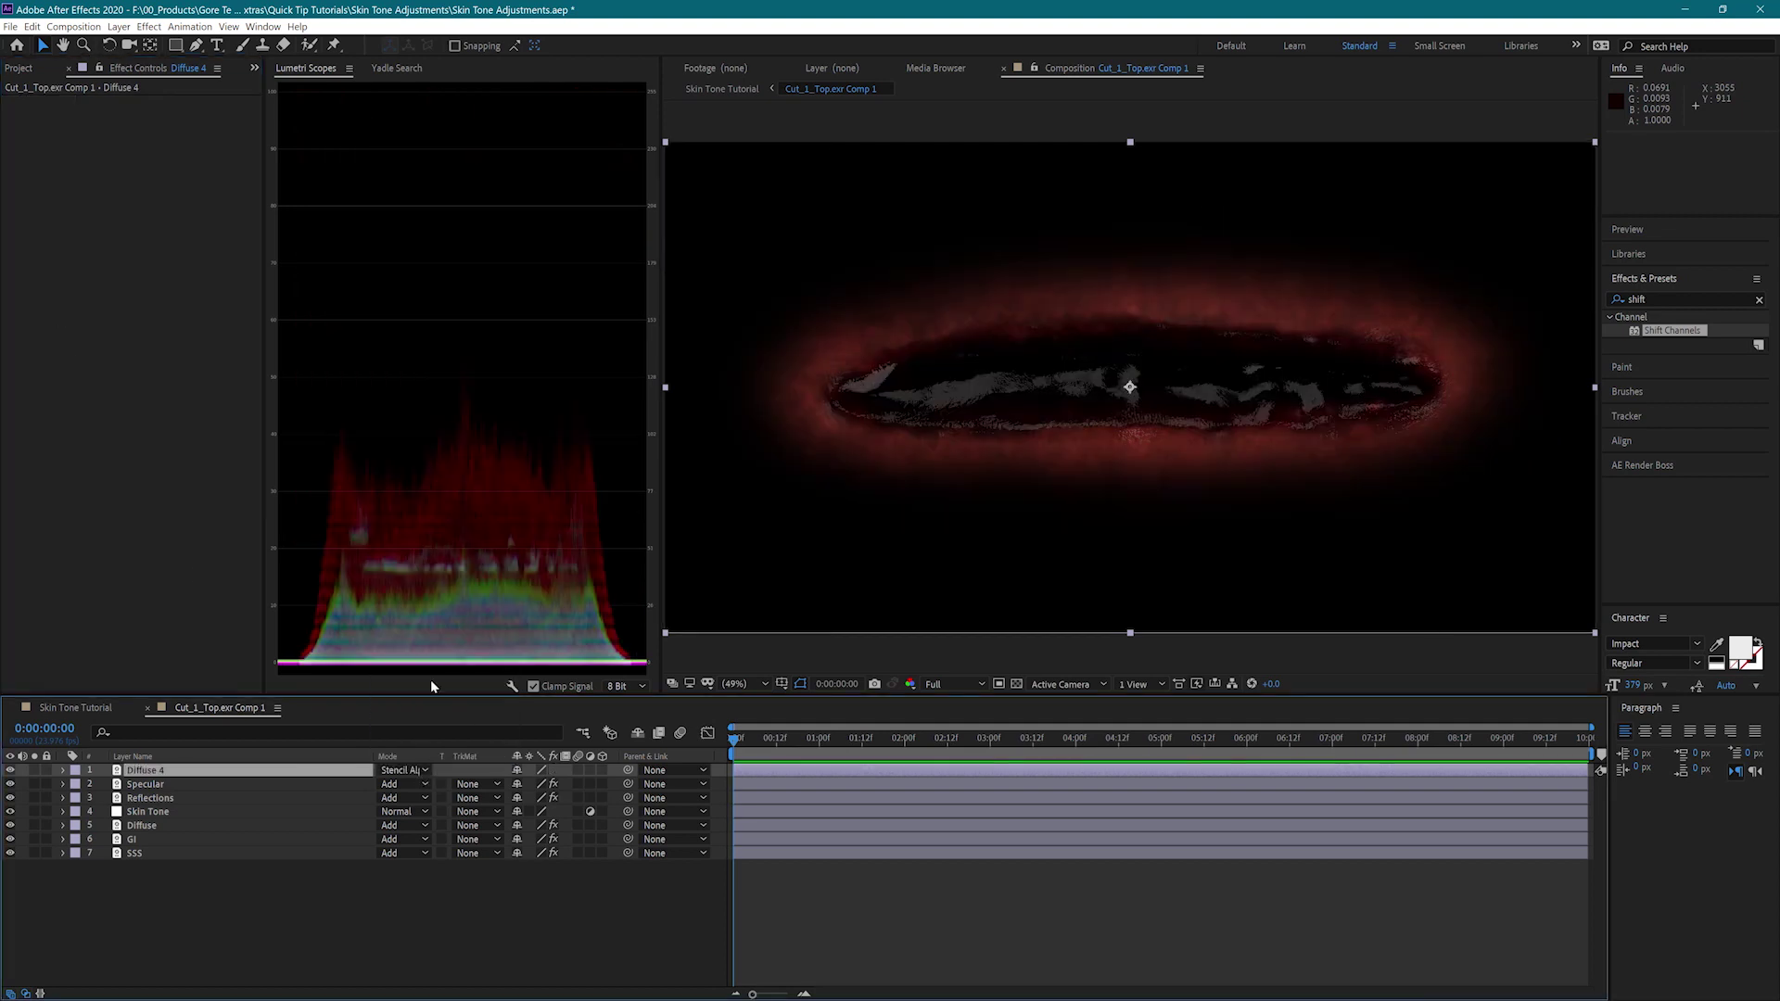
key("Return")
type("Matte")
key("Return")
Create a new top adjustment layer named linear > sRGB
left_click(119, 26)
mouse_move(315, 48)
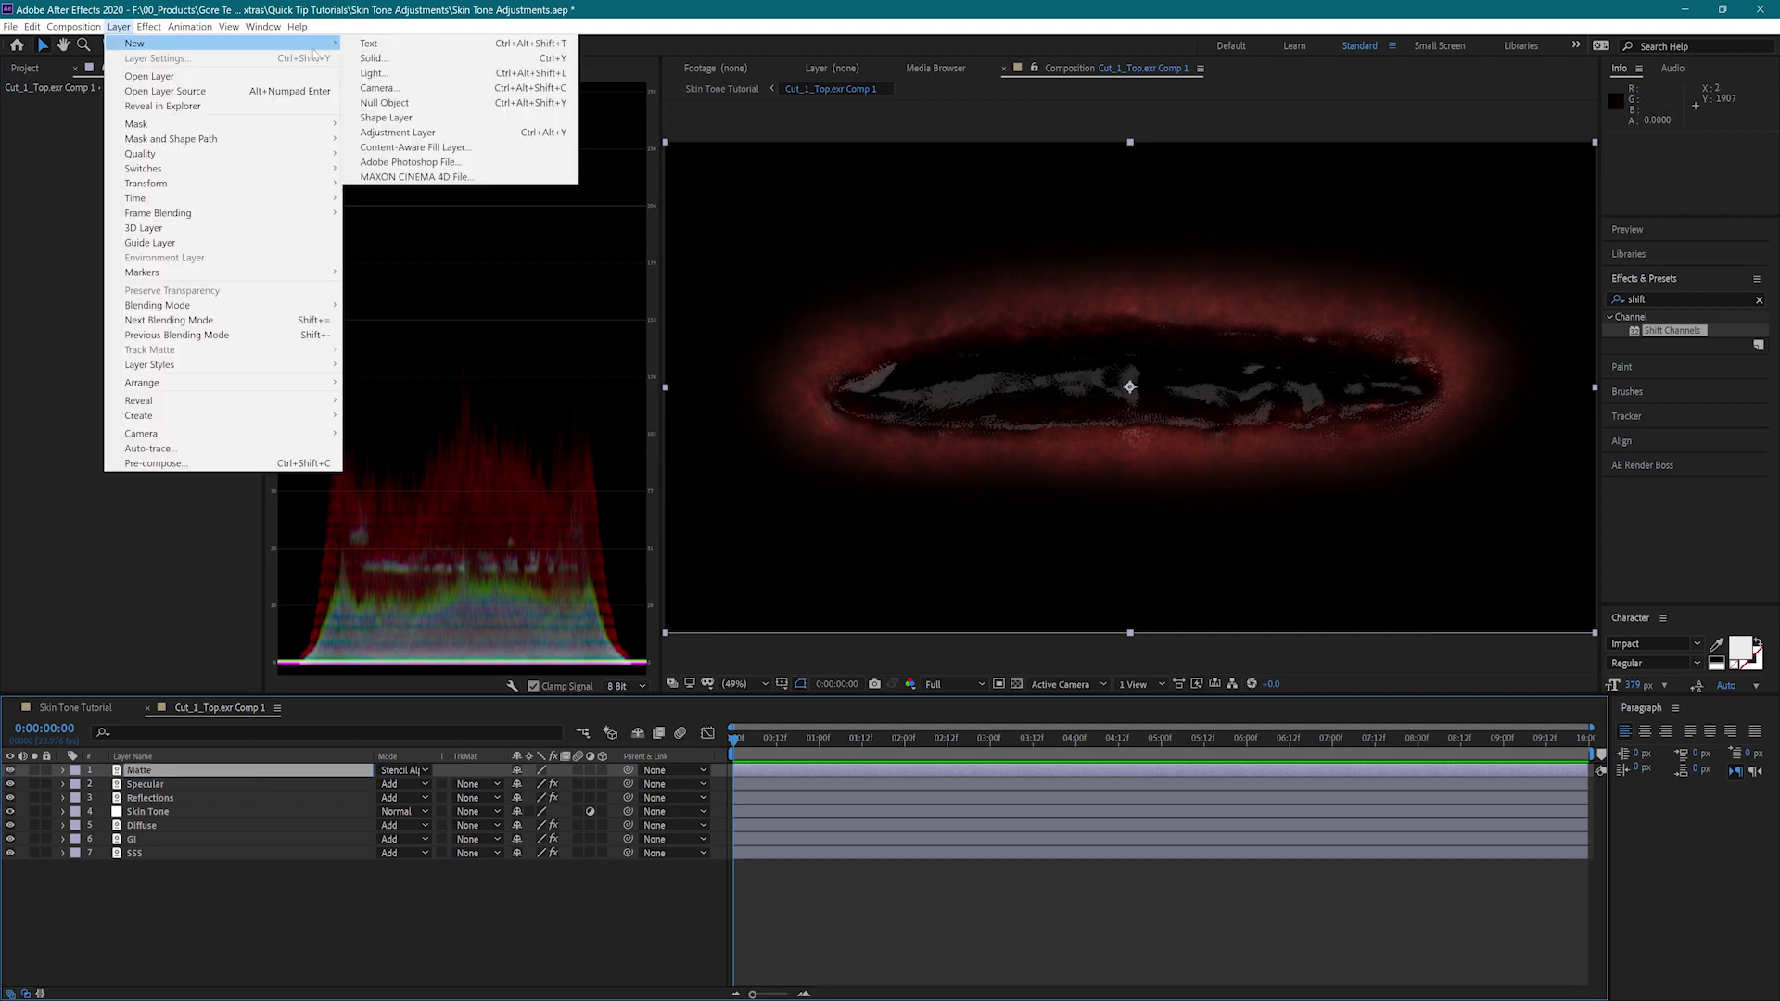
left_click(406, 133)
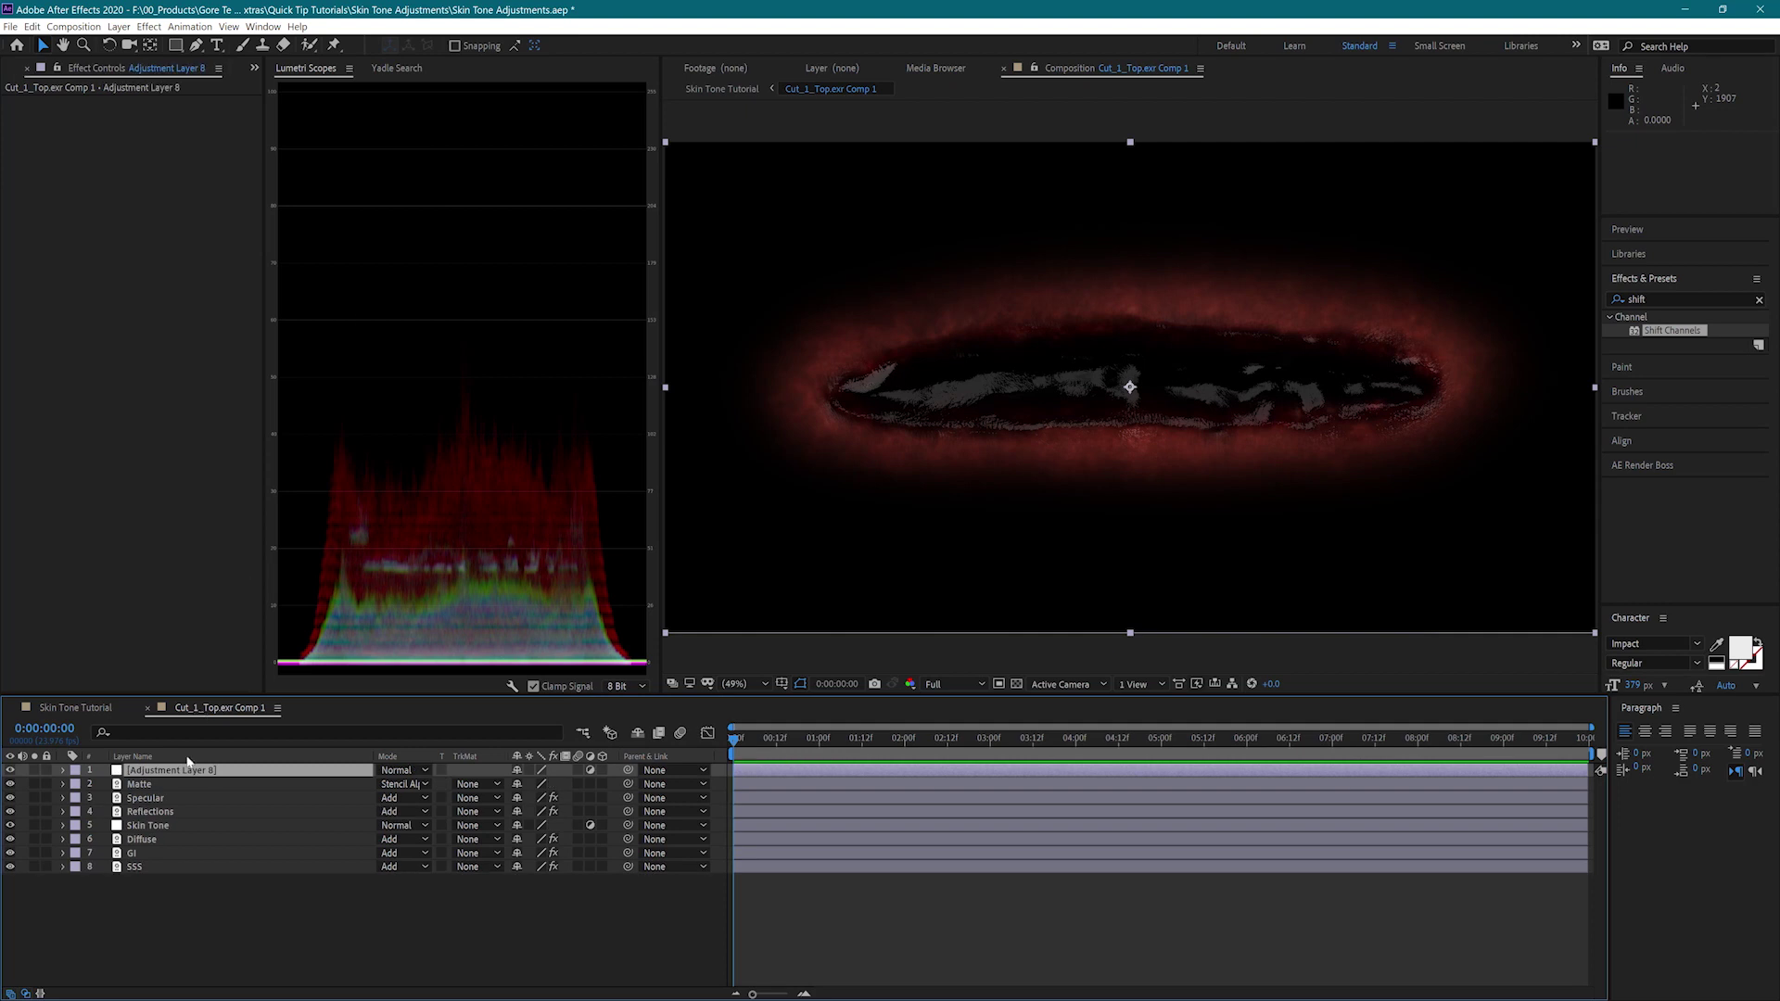
key("Return")
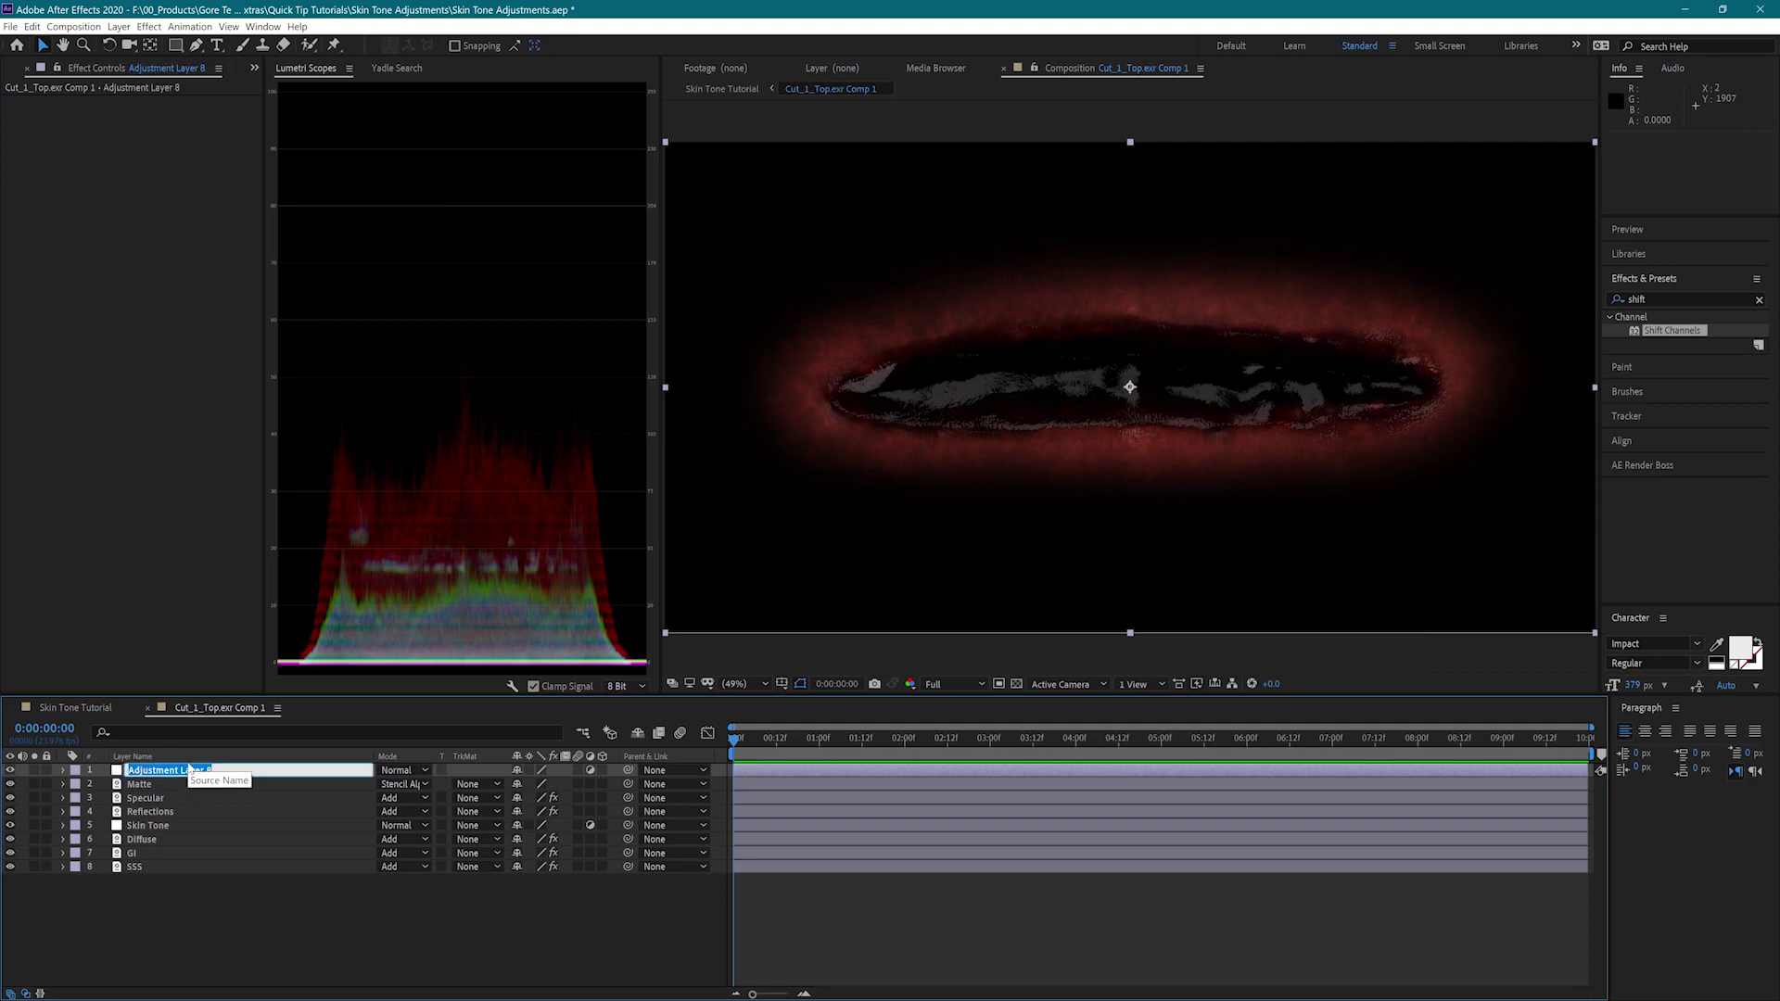
type("linear > sRGB")
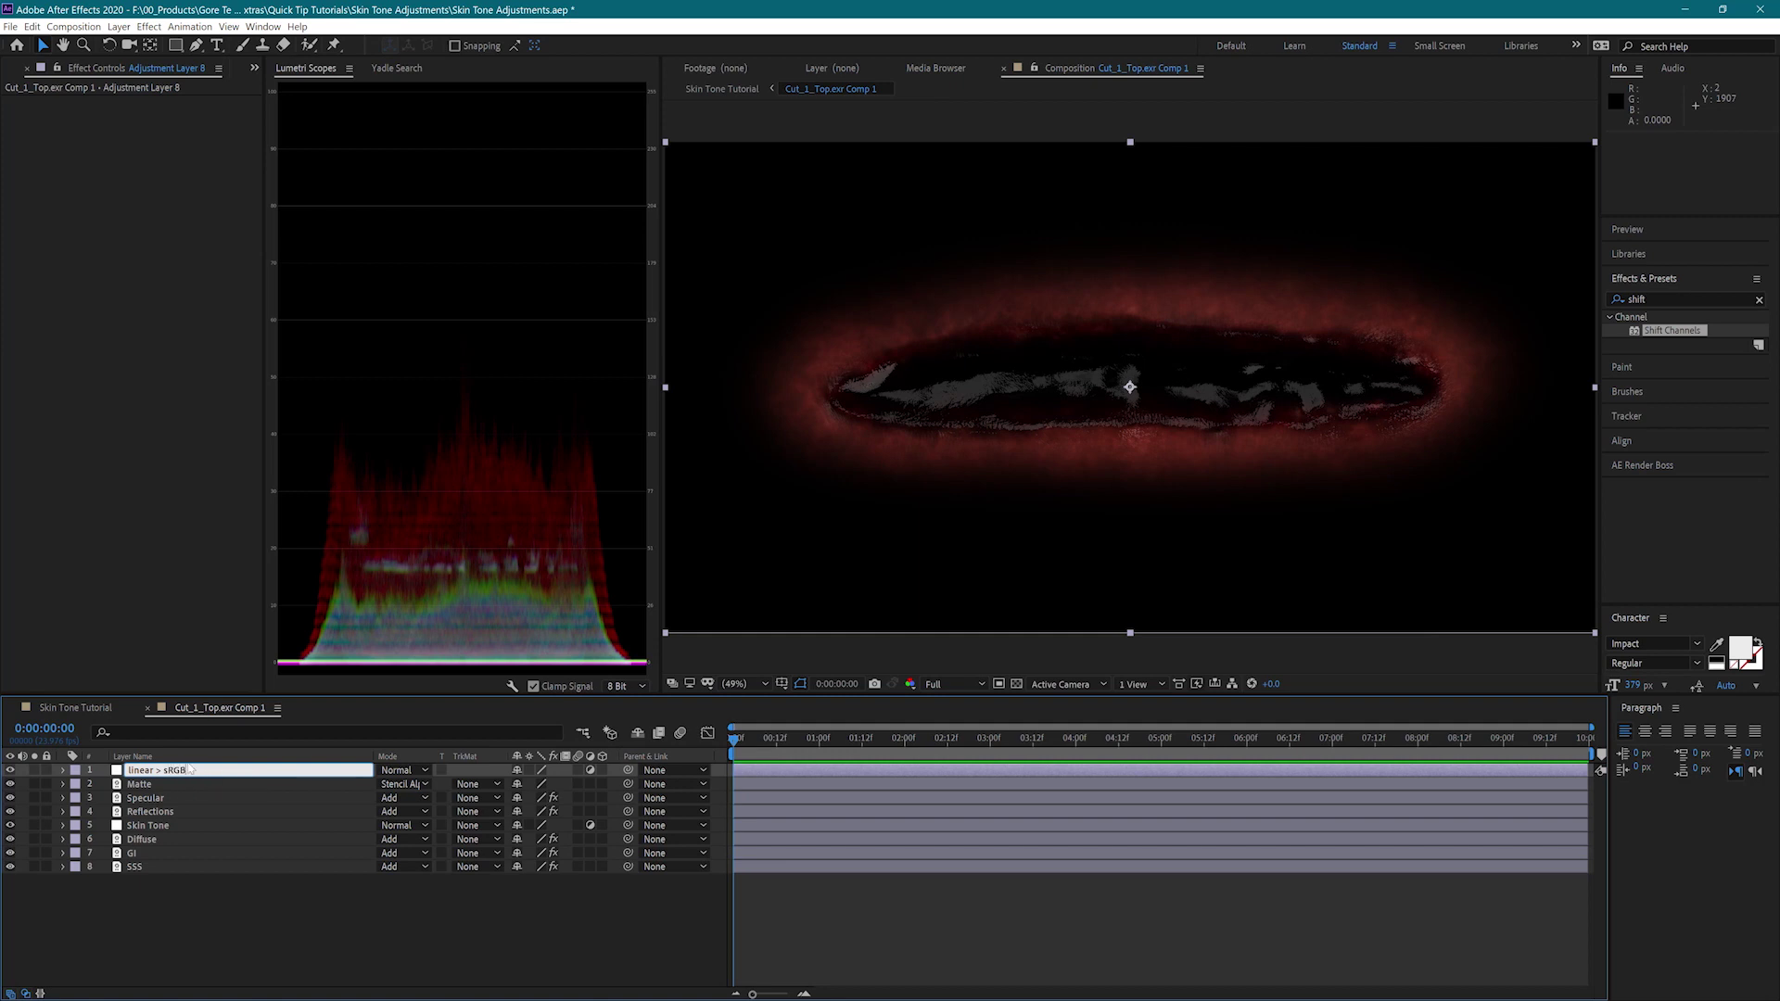
key("Return")
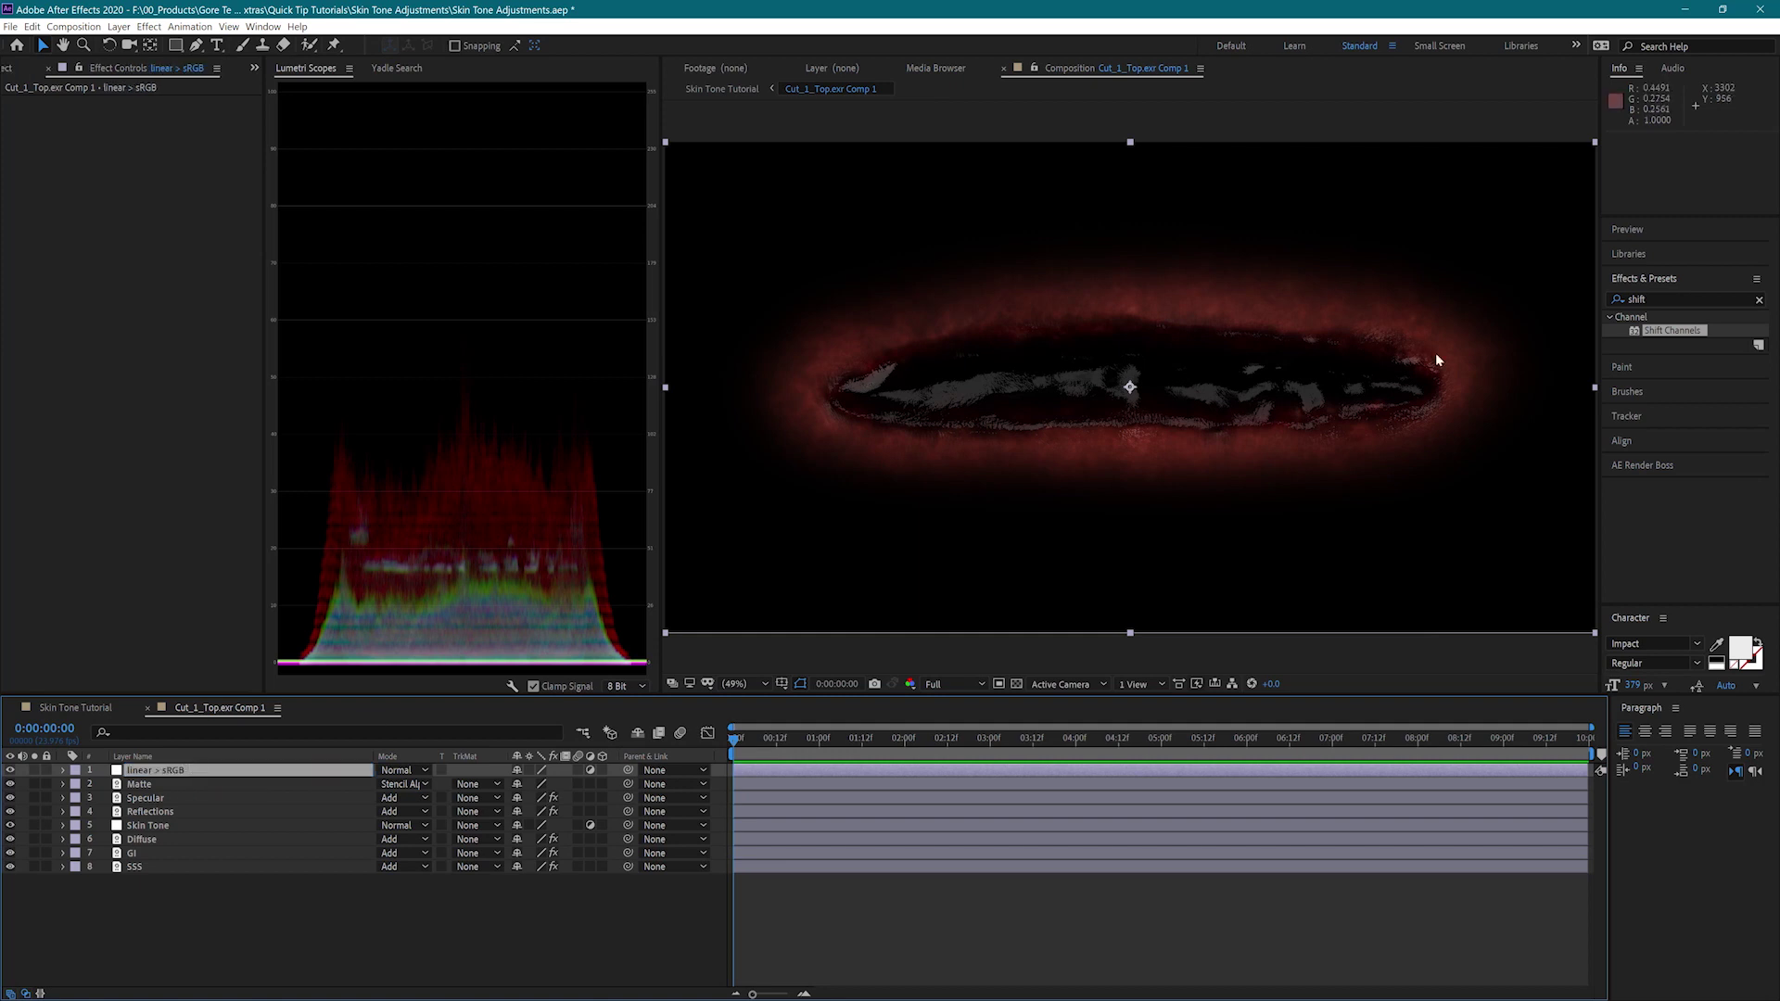
Apply Color Profile Converter to linear > sRGB with Linearize Input Profile enabled
left_click(1658, 299)
type("c")
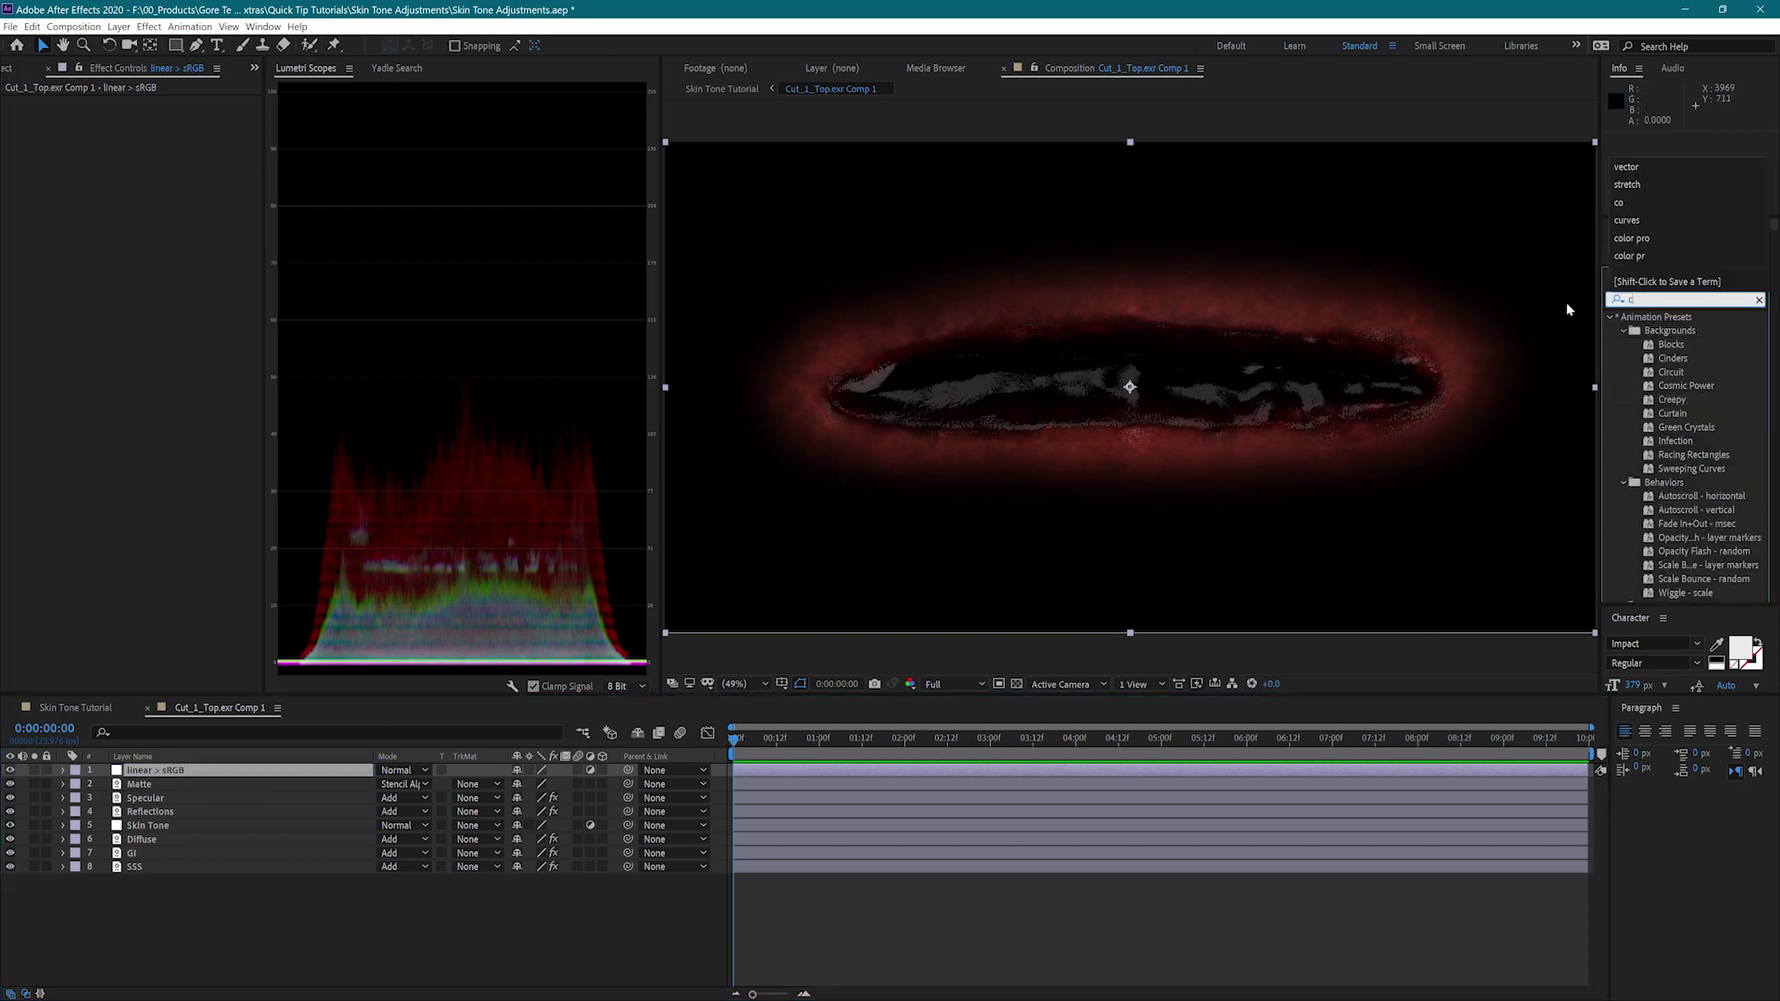
type("olor pr")
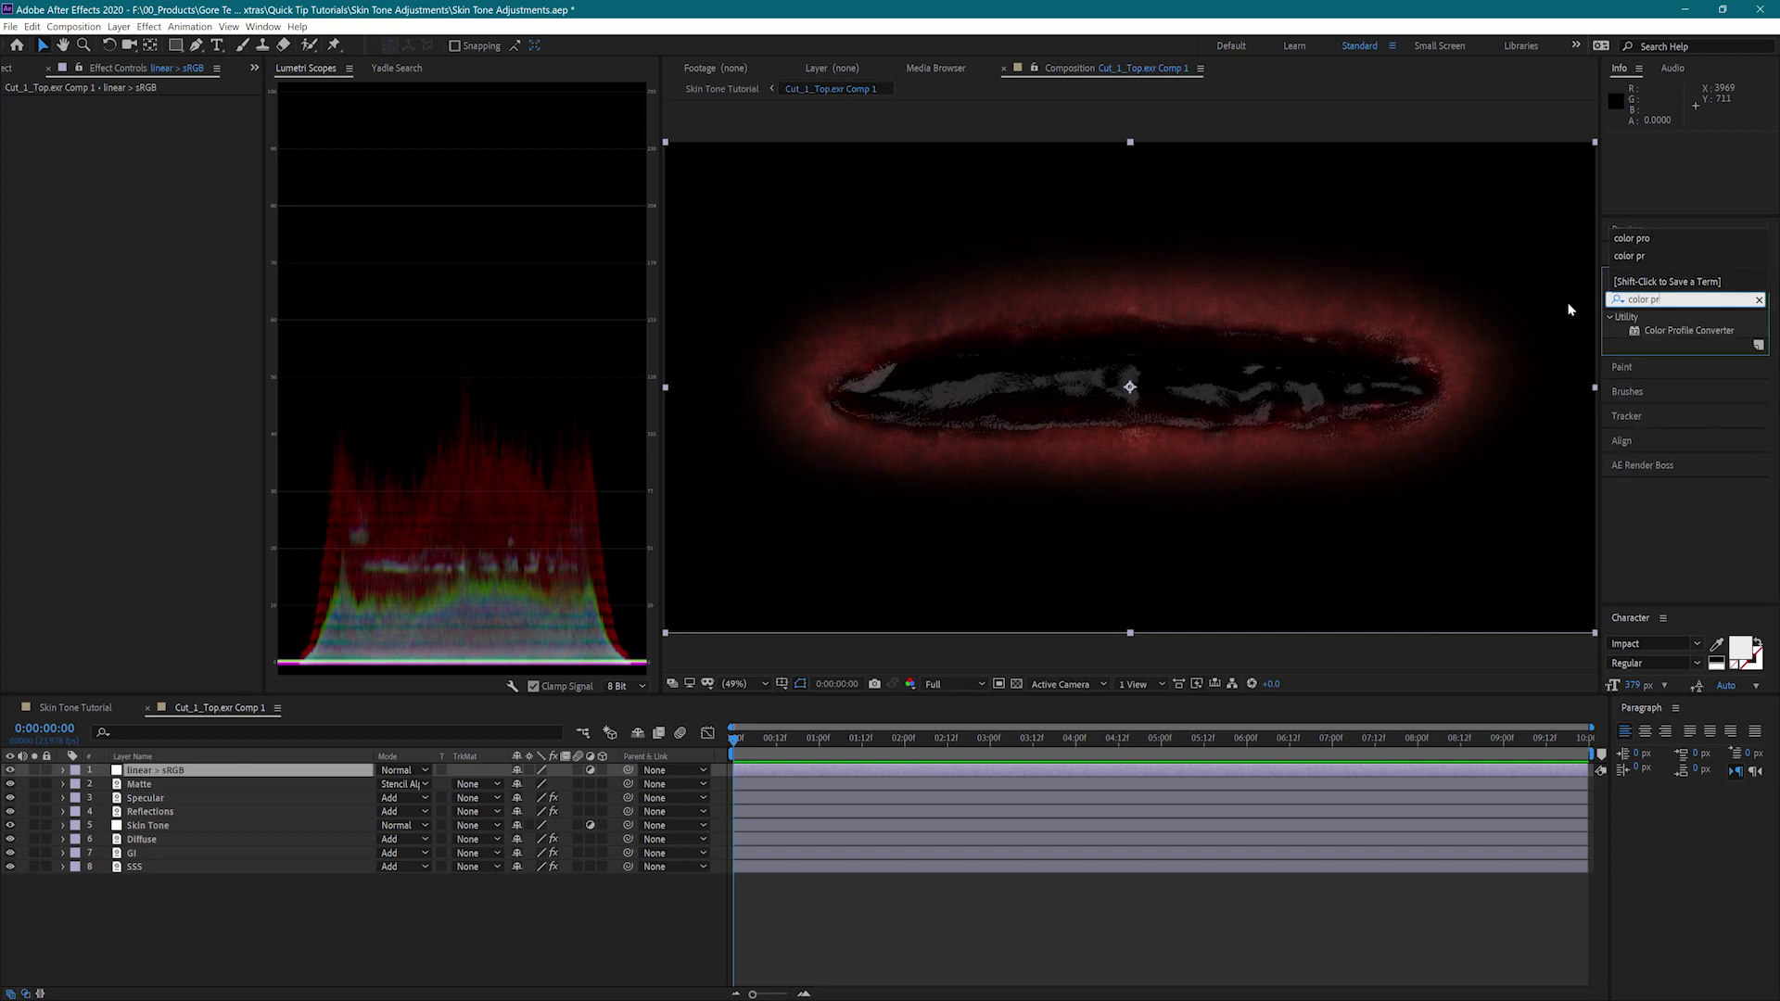
left_click_drag(1618, 333, 167, 348)
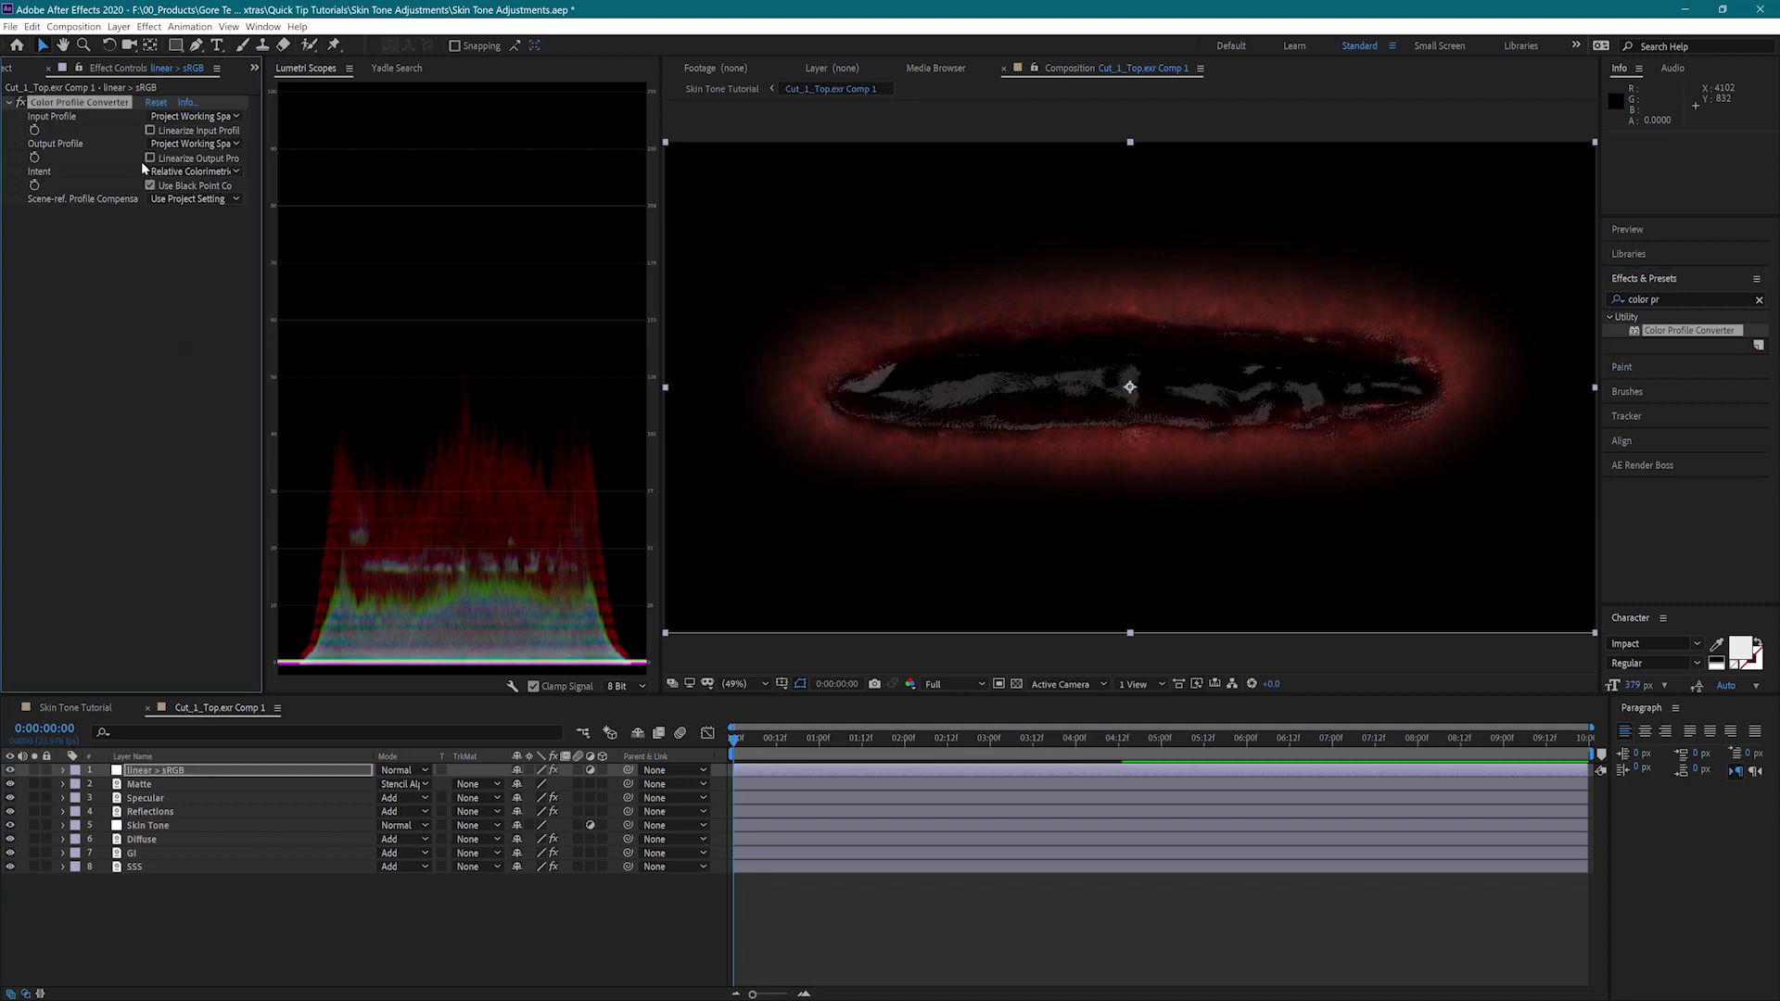
left_click(150, 131)
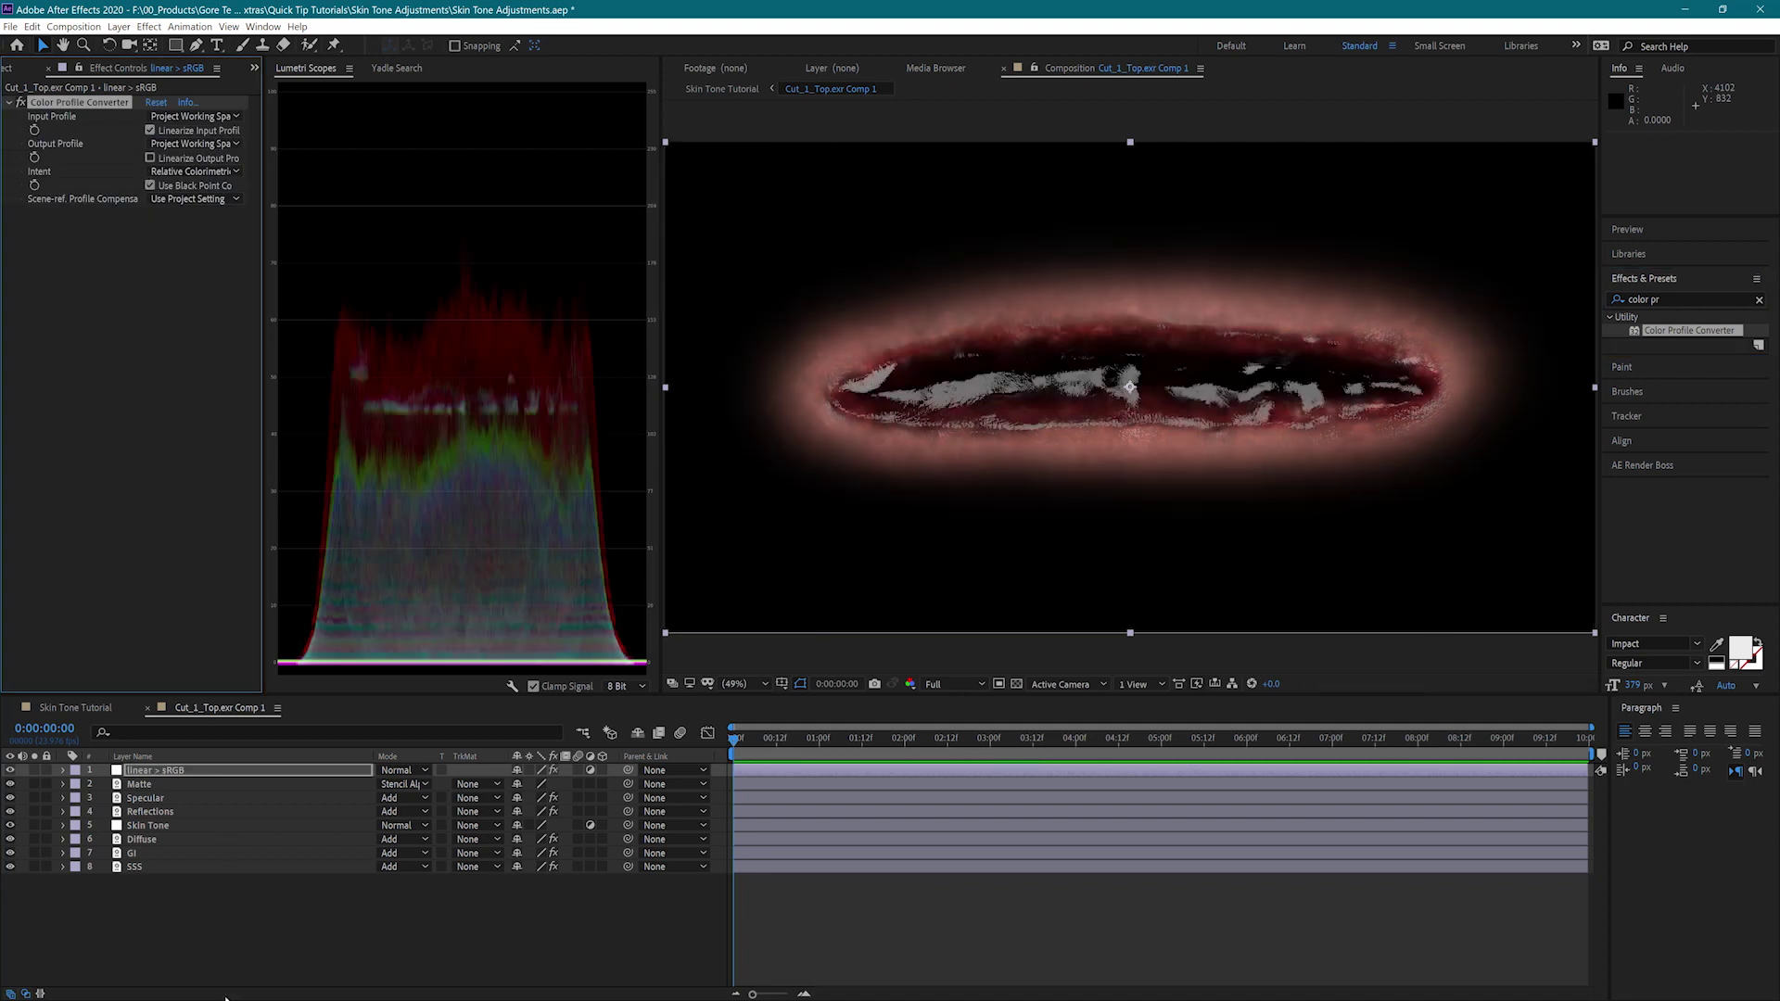
left_click(213, 839)
Duplicate Diffuse above Skin Tone as Skin Matte, extracting the SkinMask pass
key("ctrl+d")
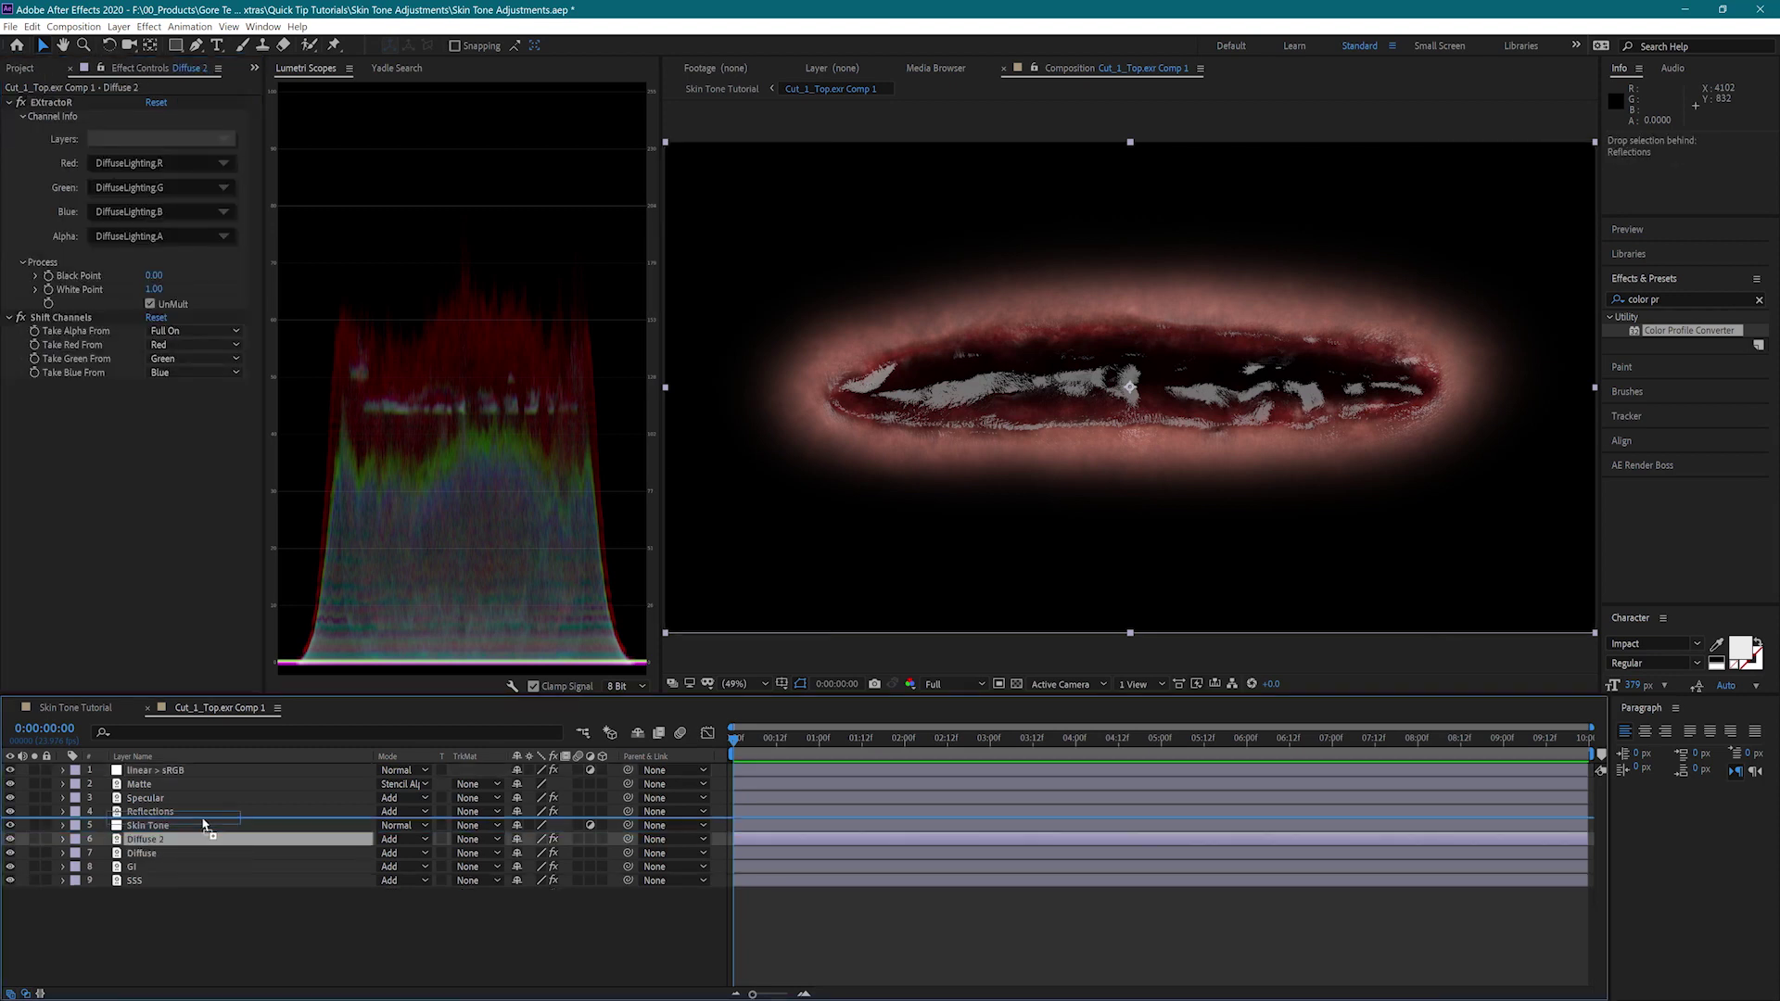
left_click_drag(213, 839, 204, 826)
key("Return")
type("Skin Matte")
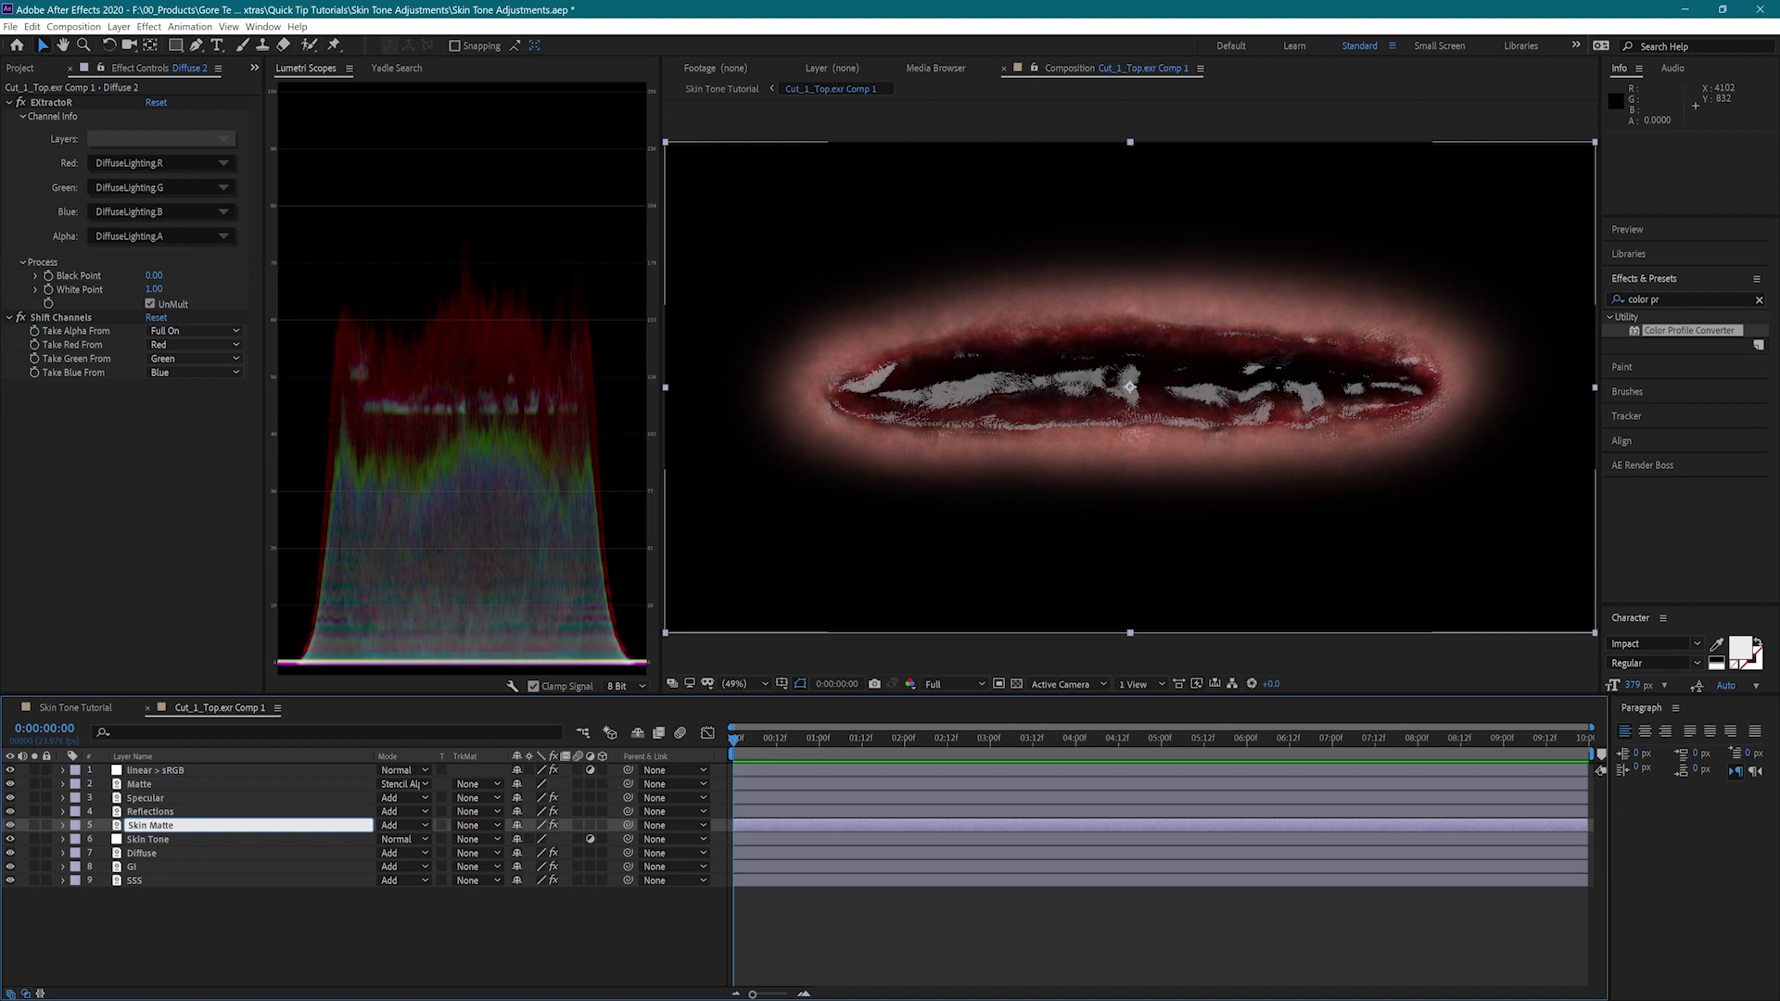
key("Return")
left_click(114, 139)
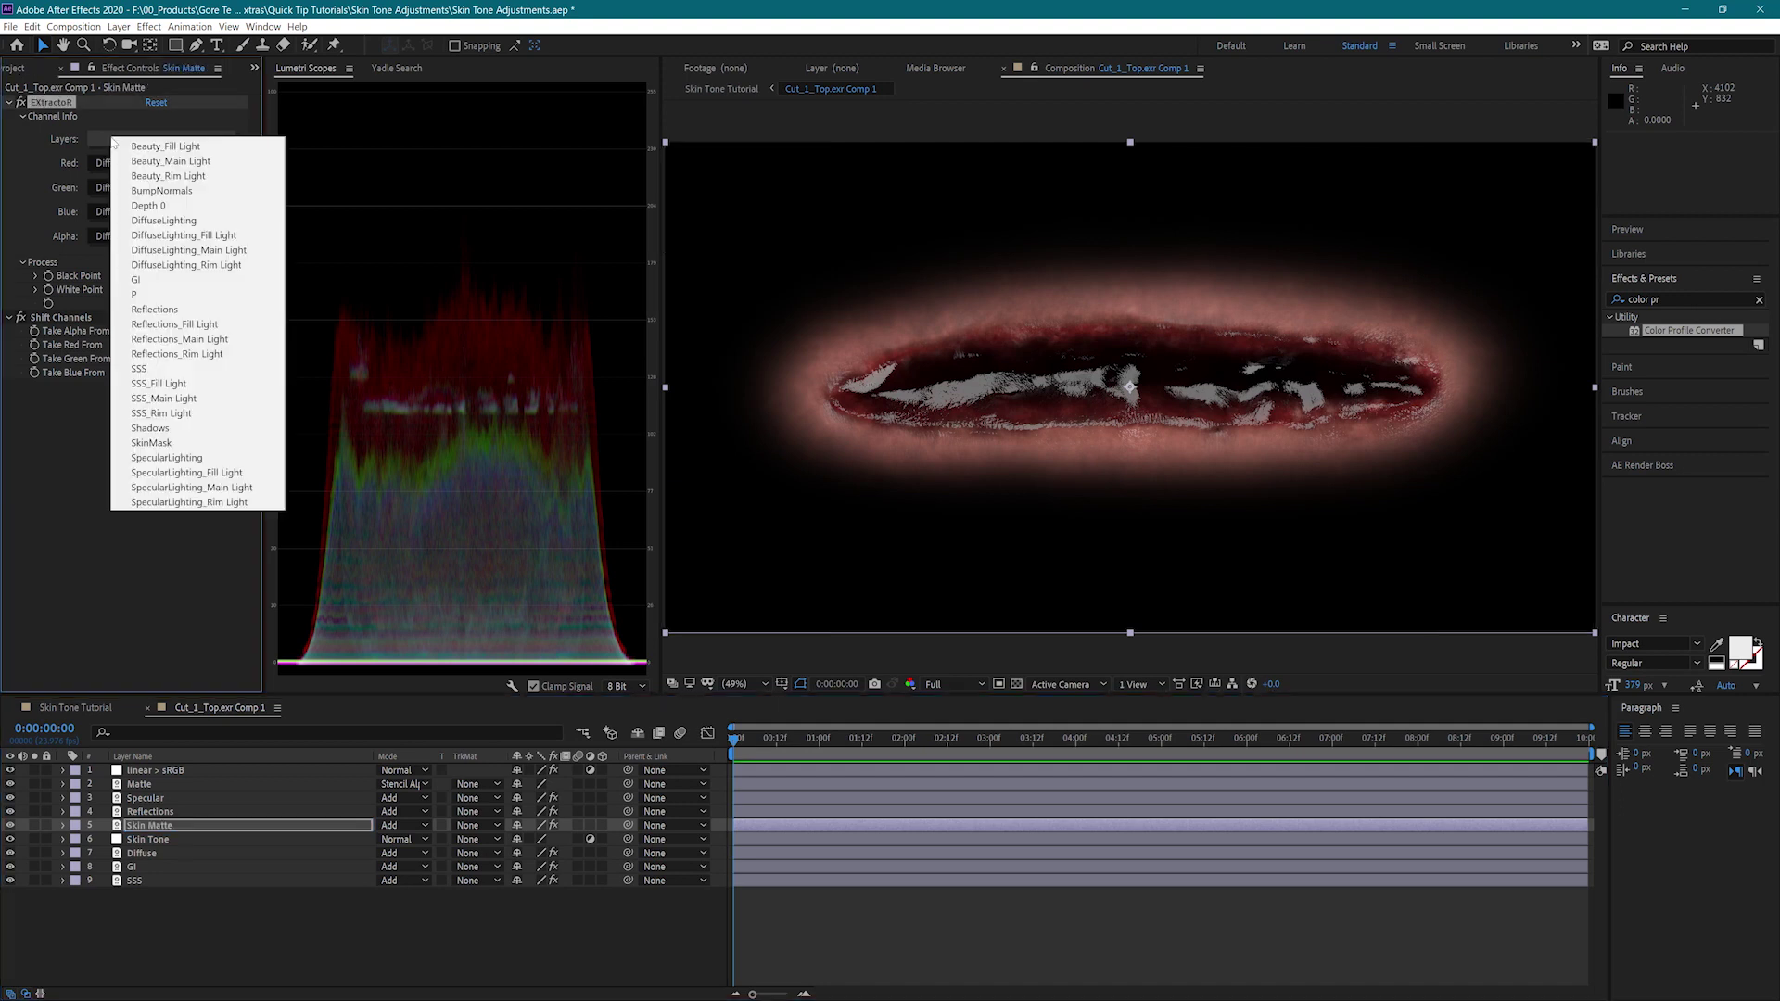
left_click(163, 443)
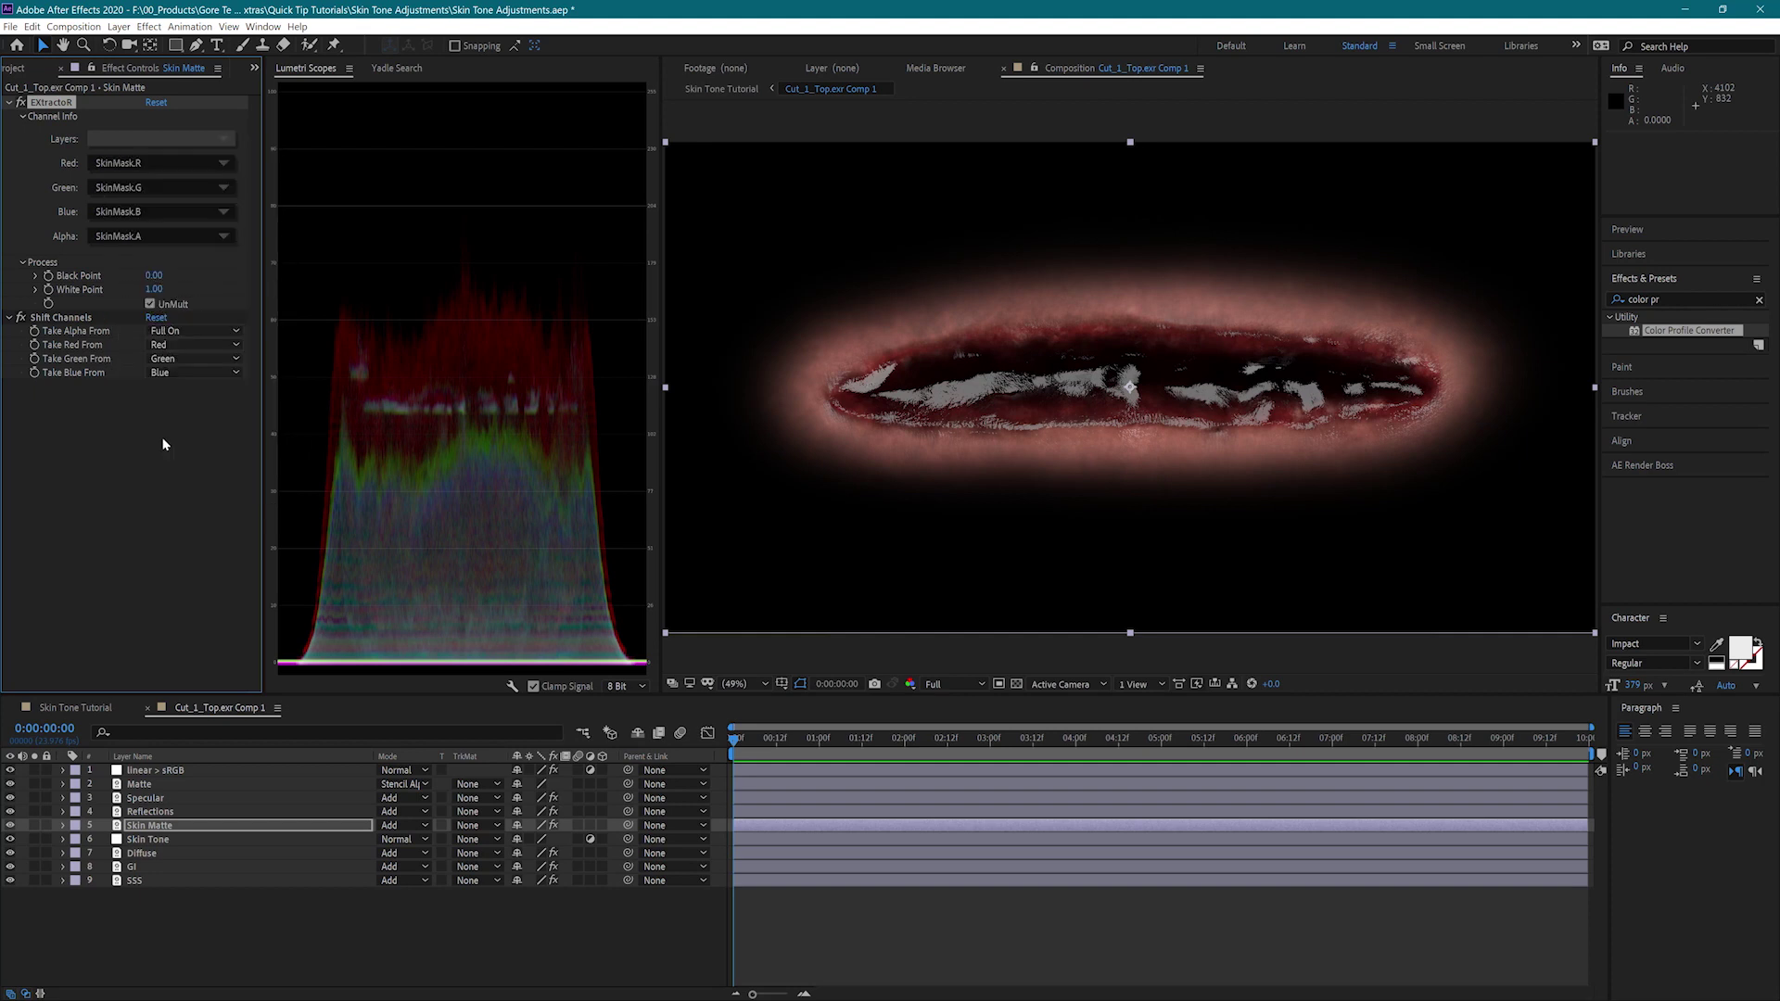
Set Skin Tone's track matte to Luma Matte and return to the Skin Tone Tutorial comp
left_click(469, 843)
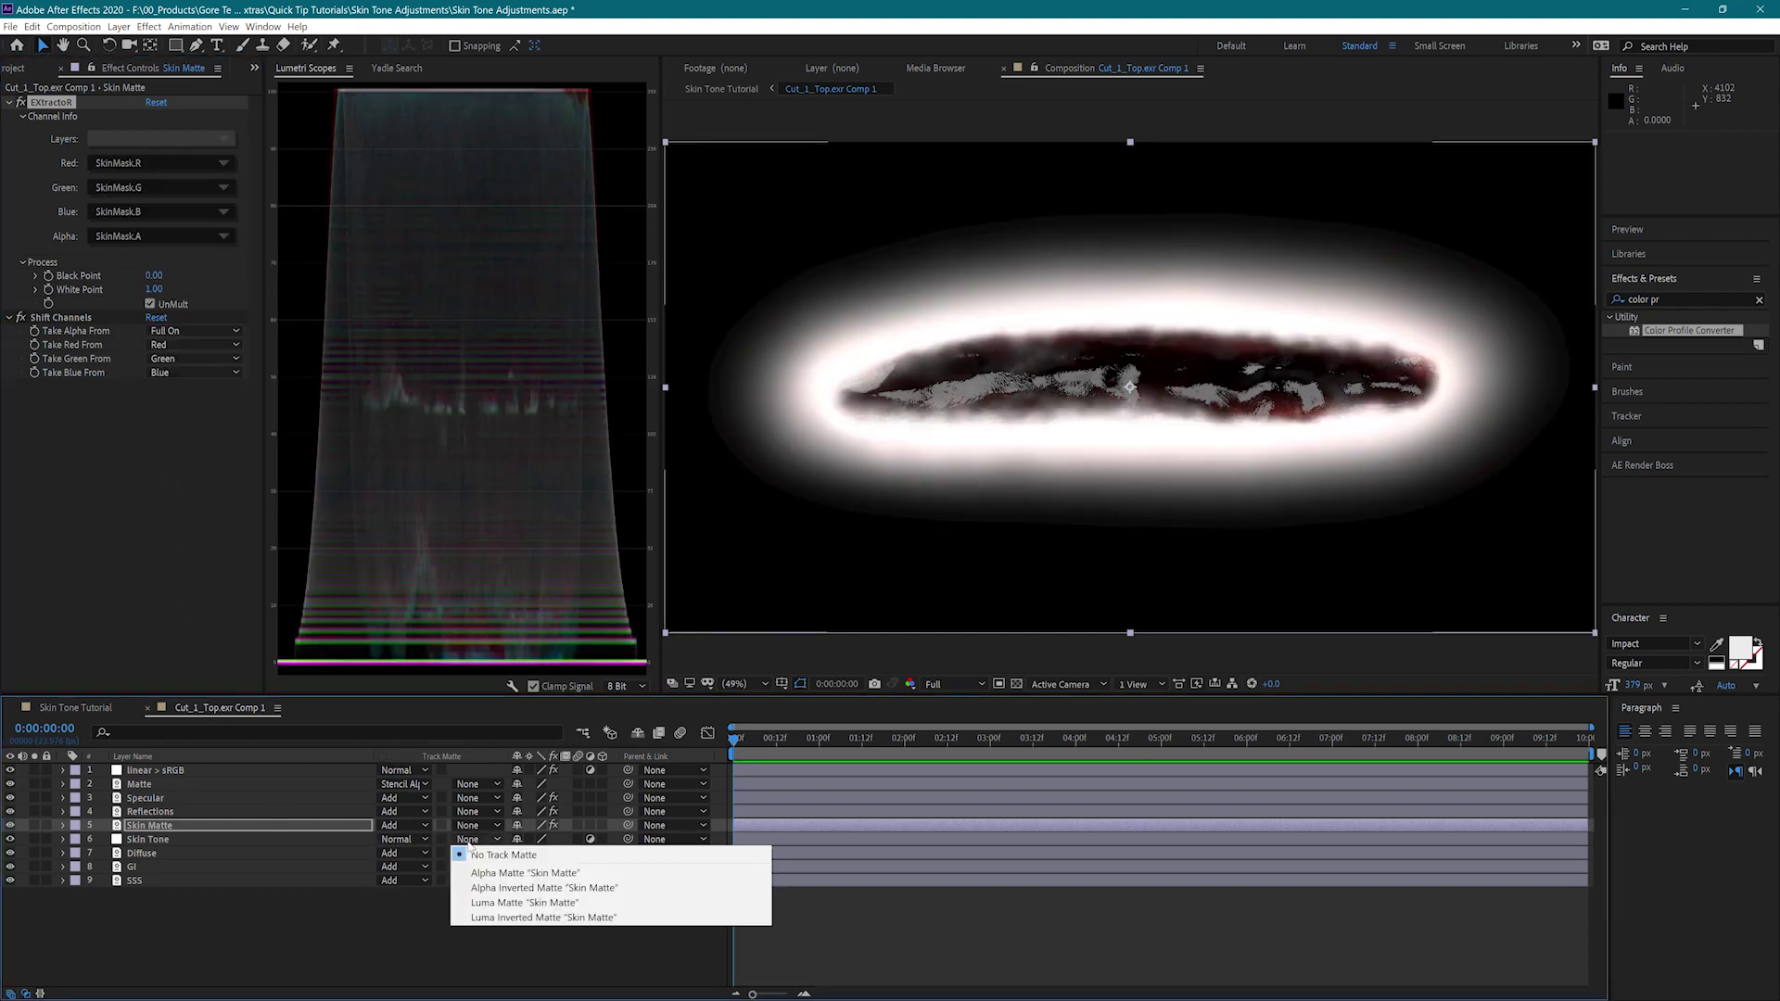
left_click(480, 902)
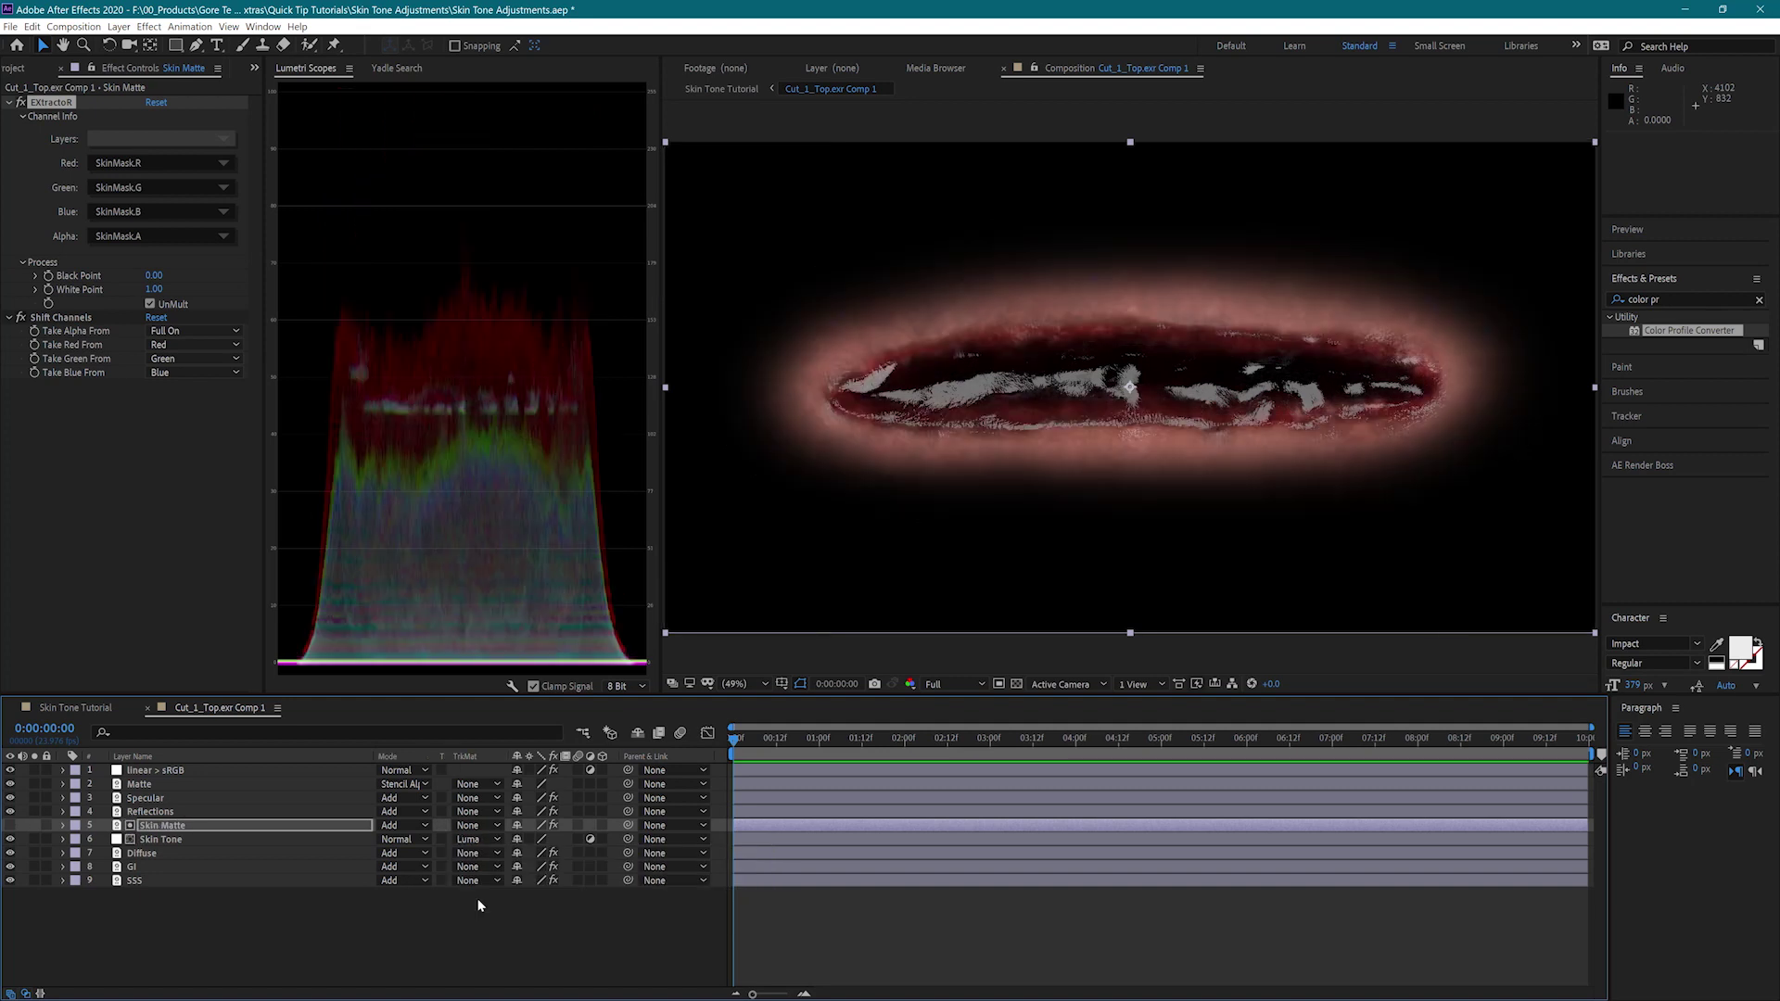
left_click(78, 704)
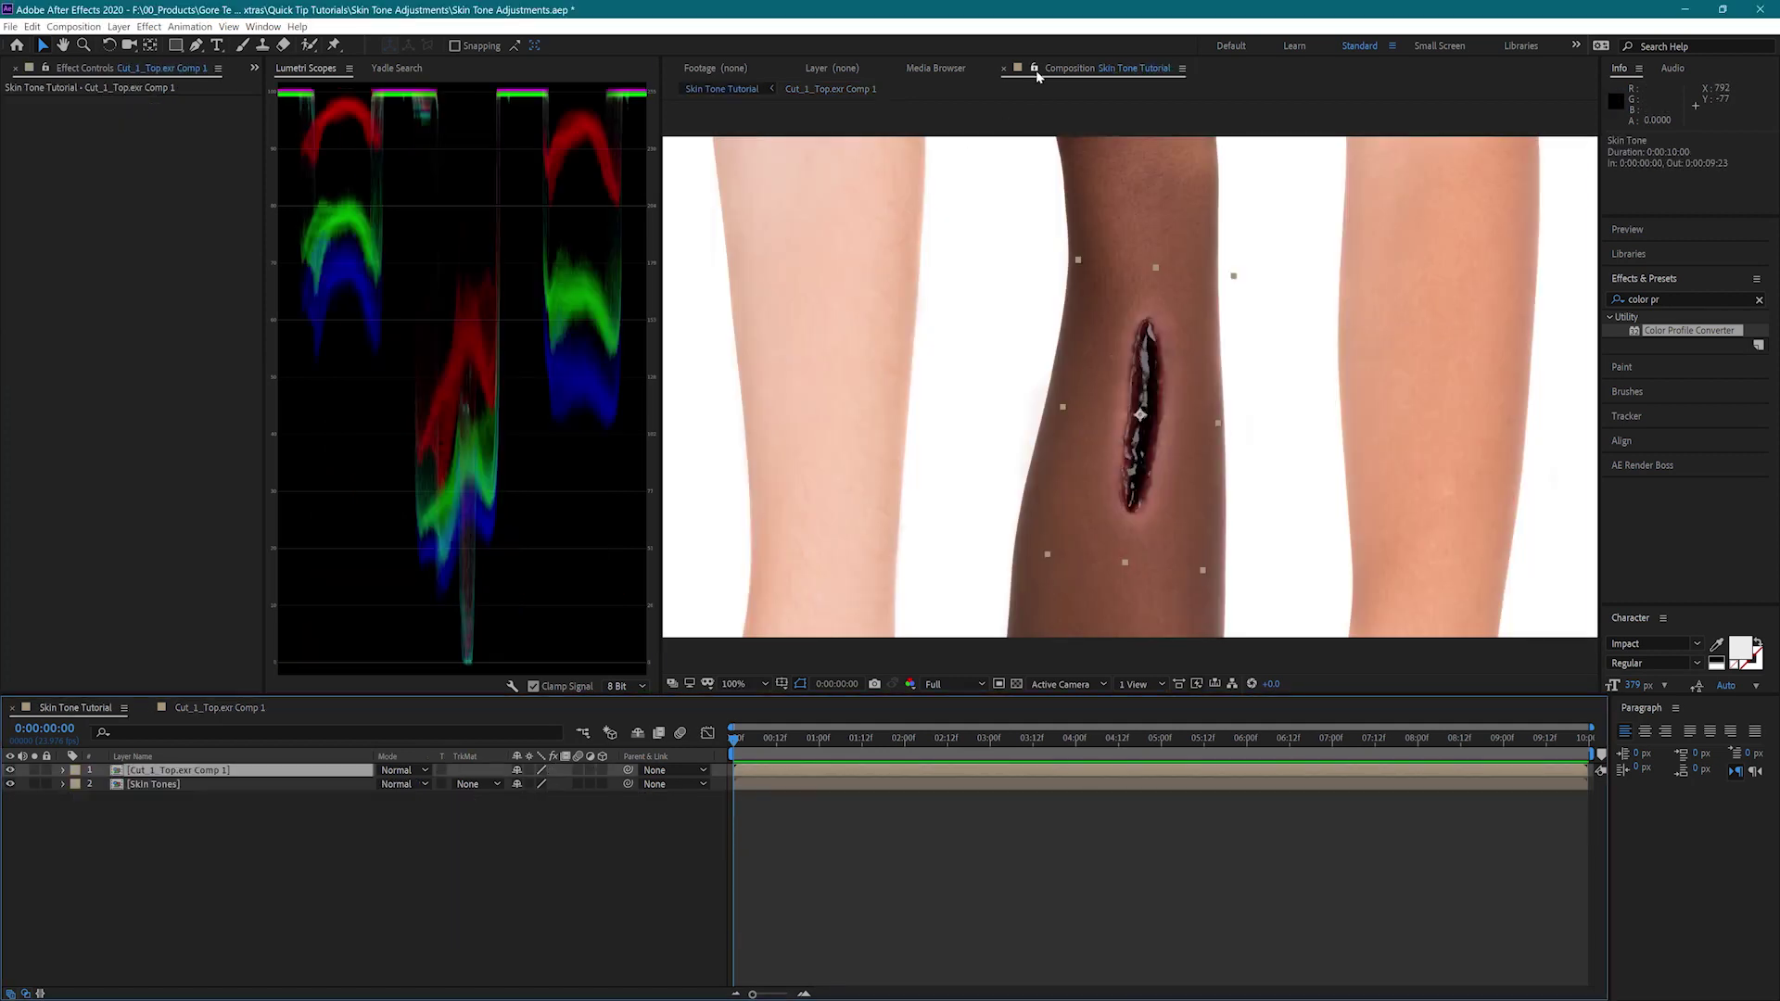
In Cut_1_Top.exr Comp 1, drop Levels (Individual Controls) and then Curves onto Skin Tone
left_click(240, 710)
left_click(226, 840)
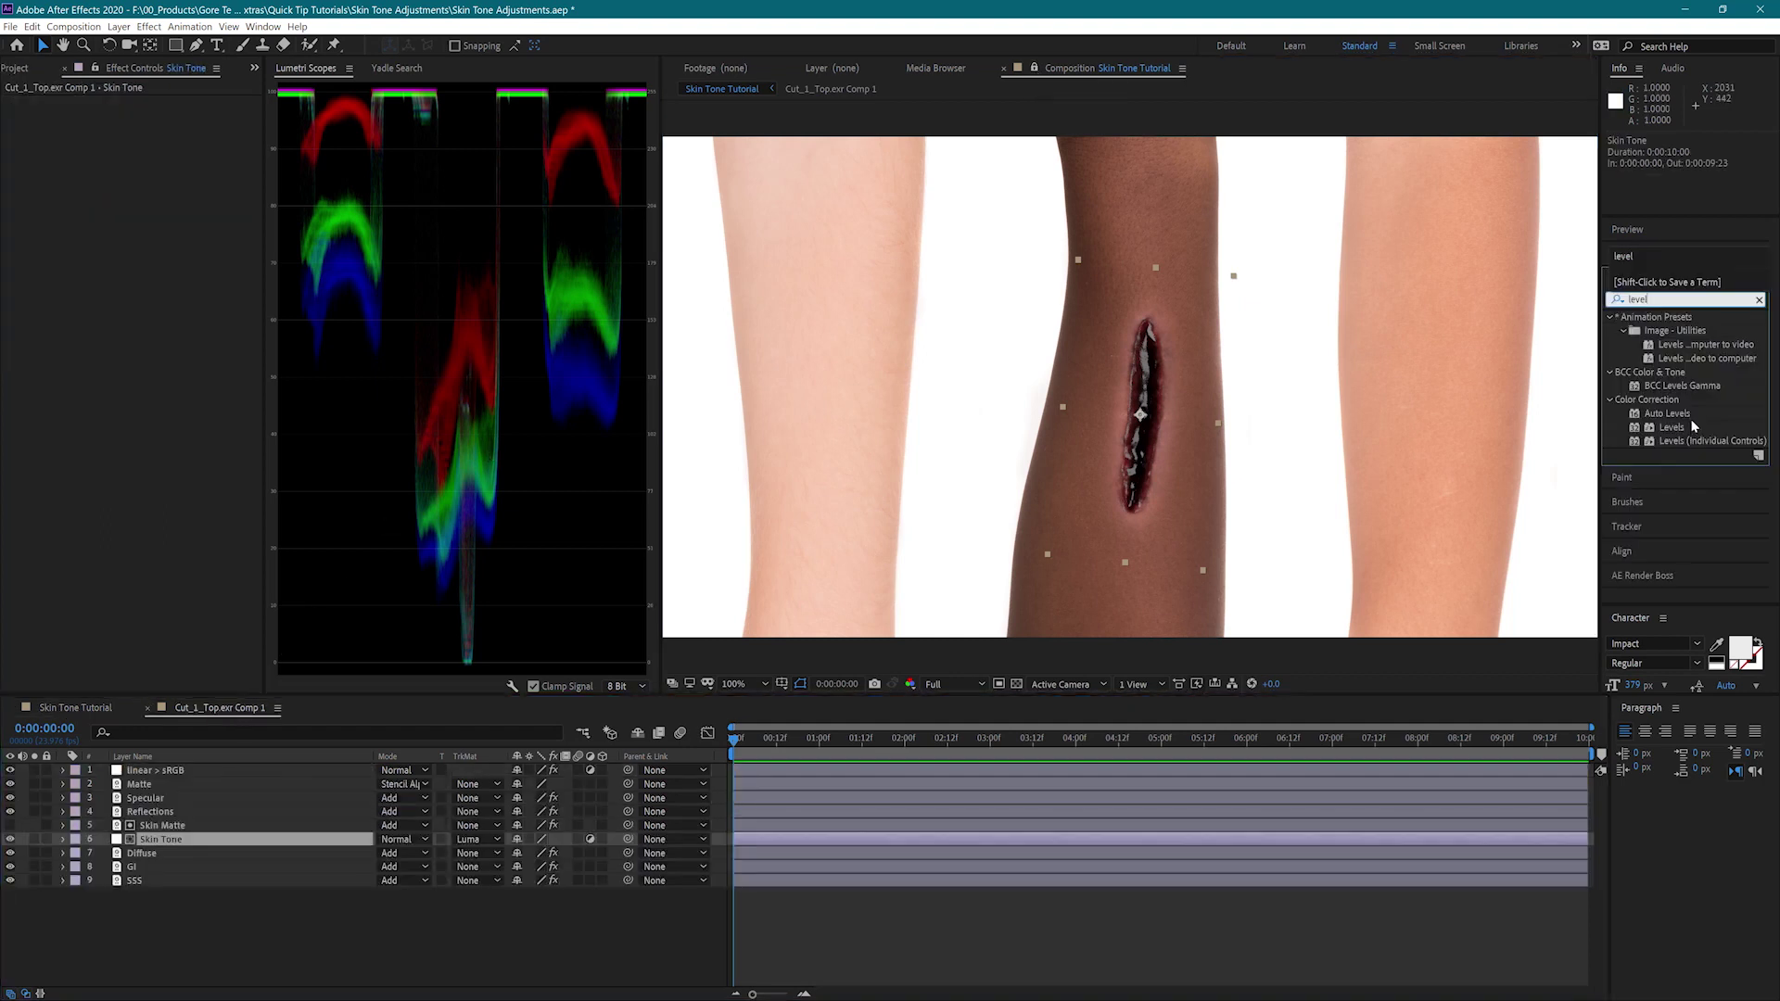
left_click(1669, 299)
type("level")
left_click_drag(1711, 441, 130, 432)
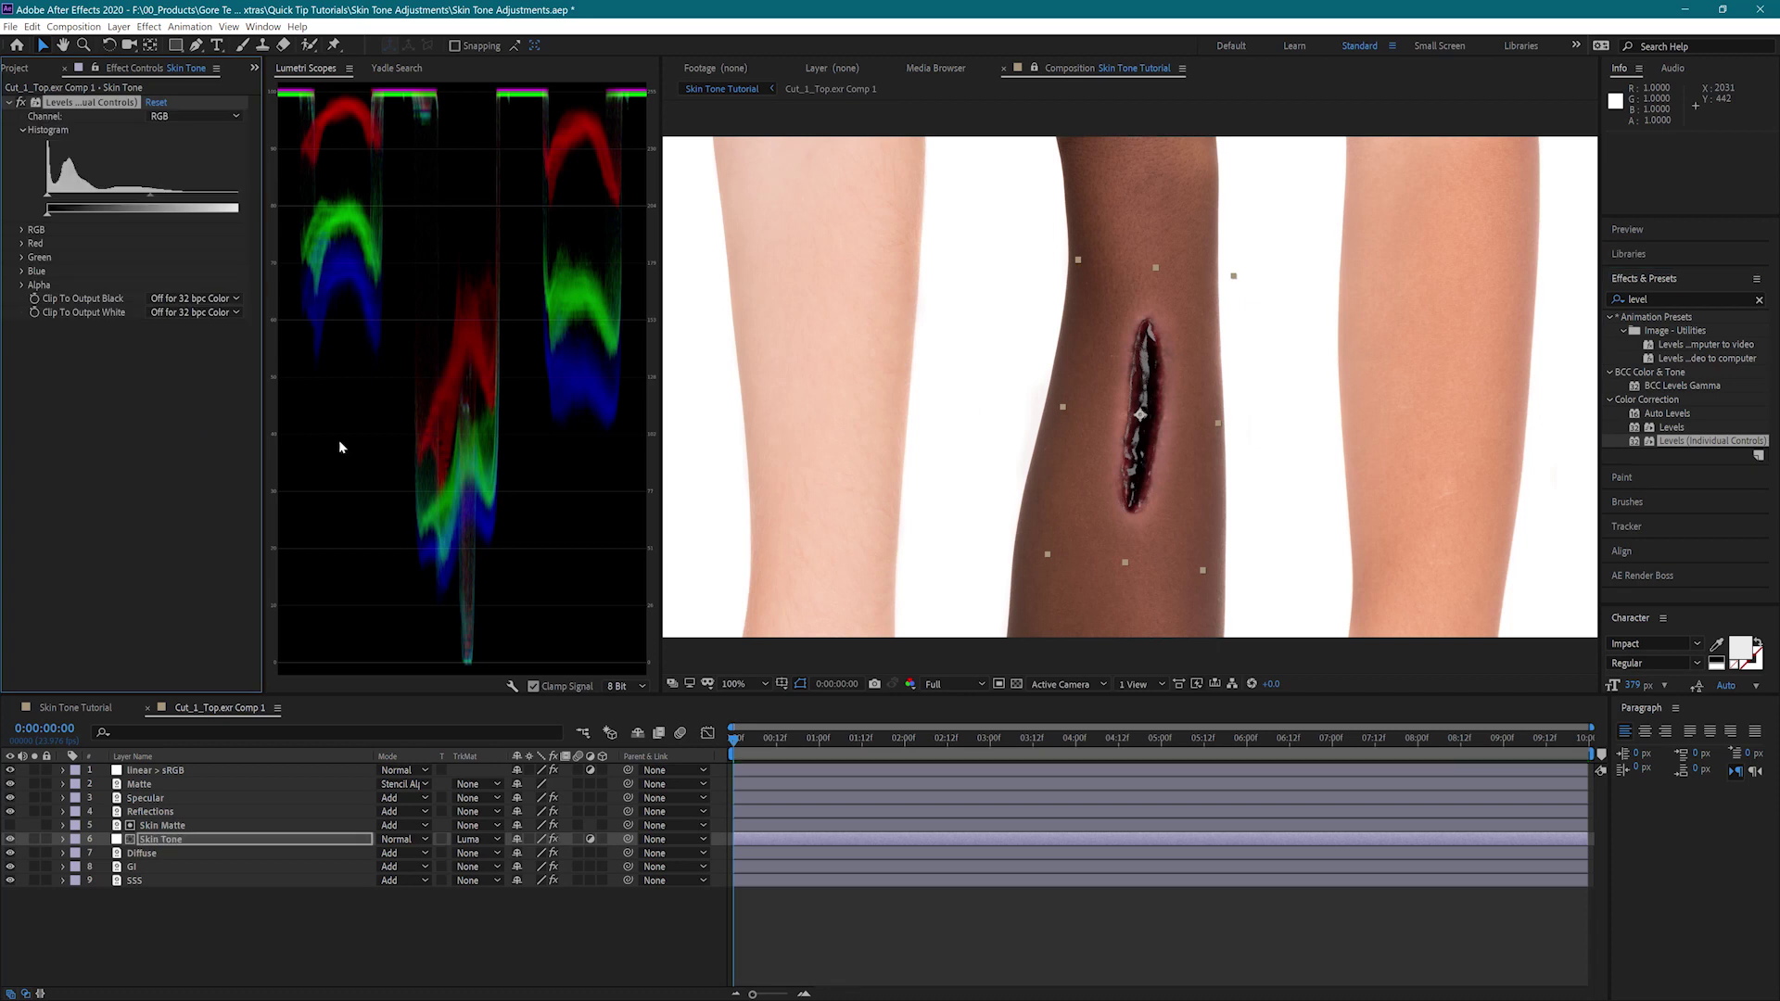
key("ctrl+f")
type("curves")
left_click_drag(1655, 372, 206, 437)
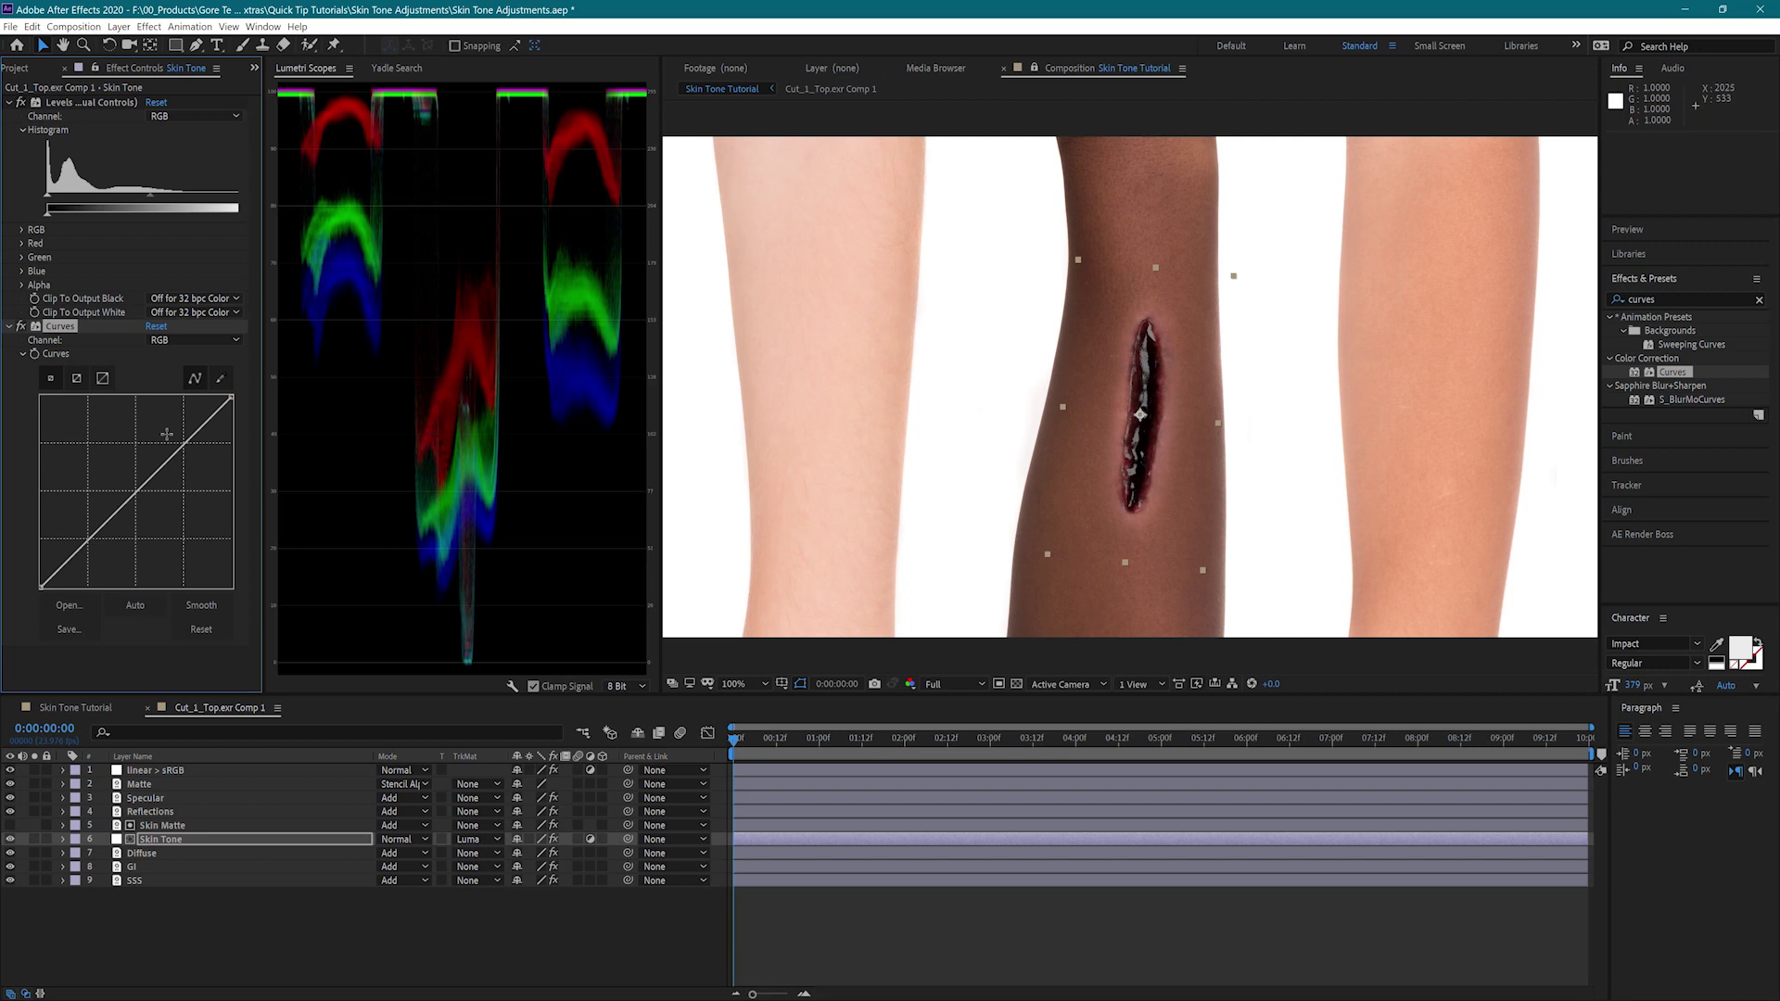
Switch the viewer to 4 Views and show the top-left view fitted, red channel only
left_click(1128, 685)
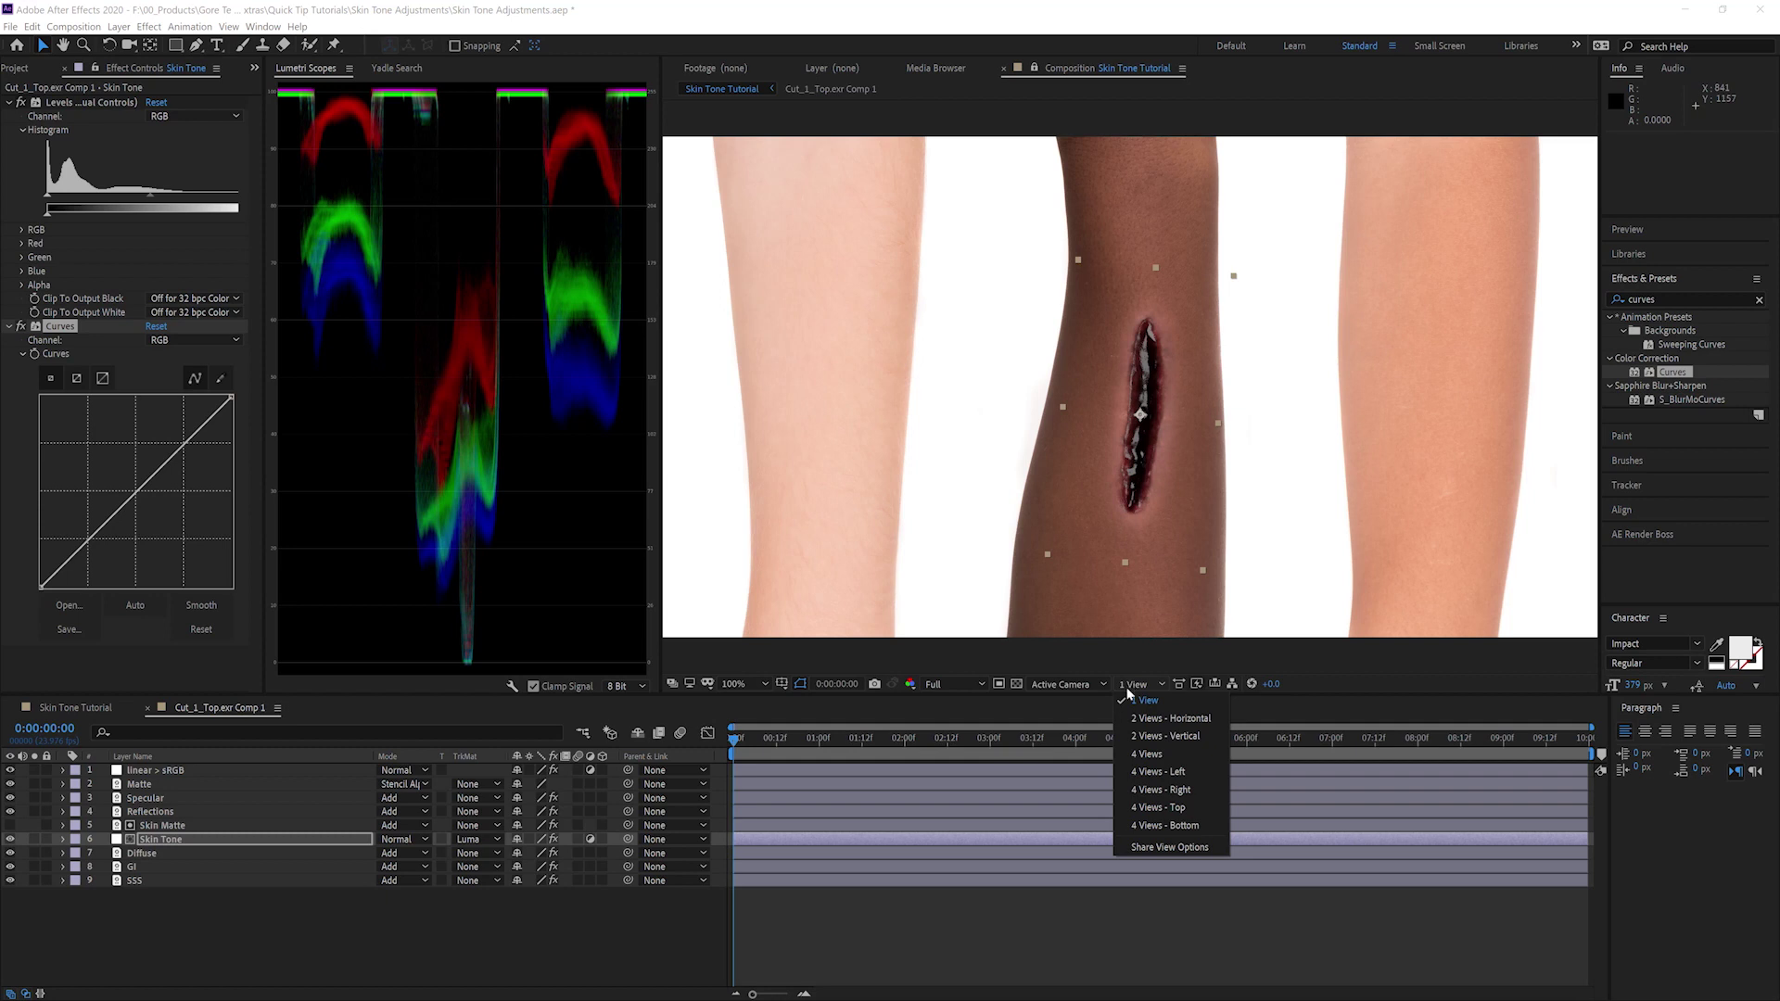
left_click(1137, 756)
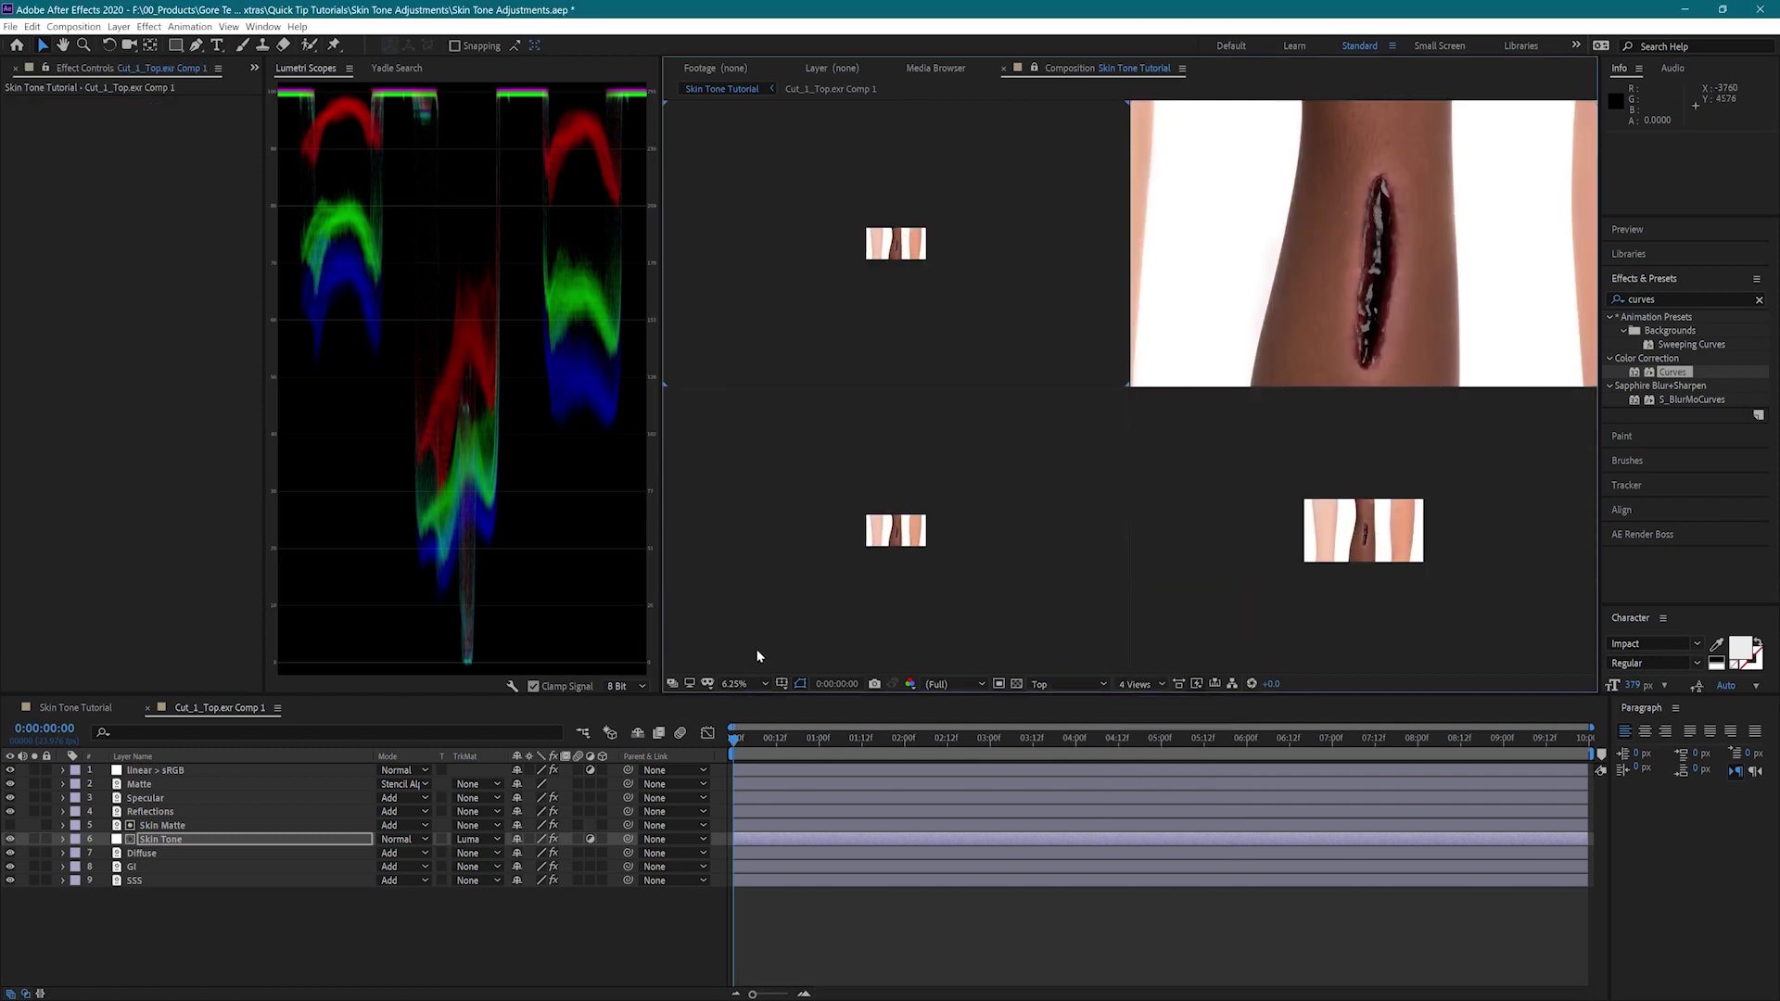
left_click(762, 685)
left_click(760, 705)
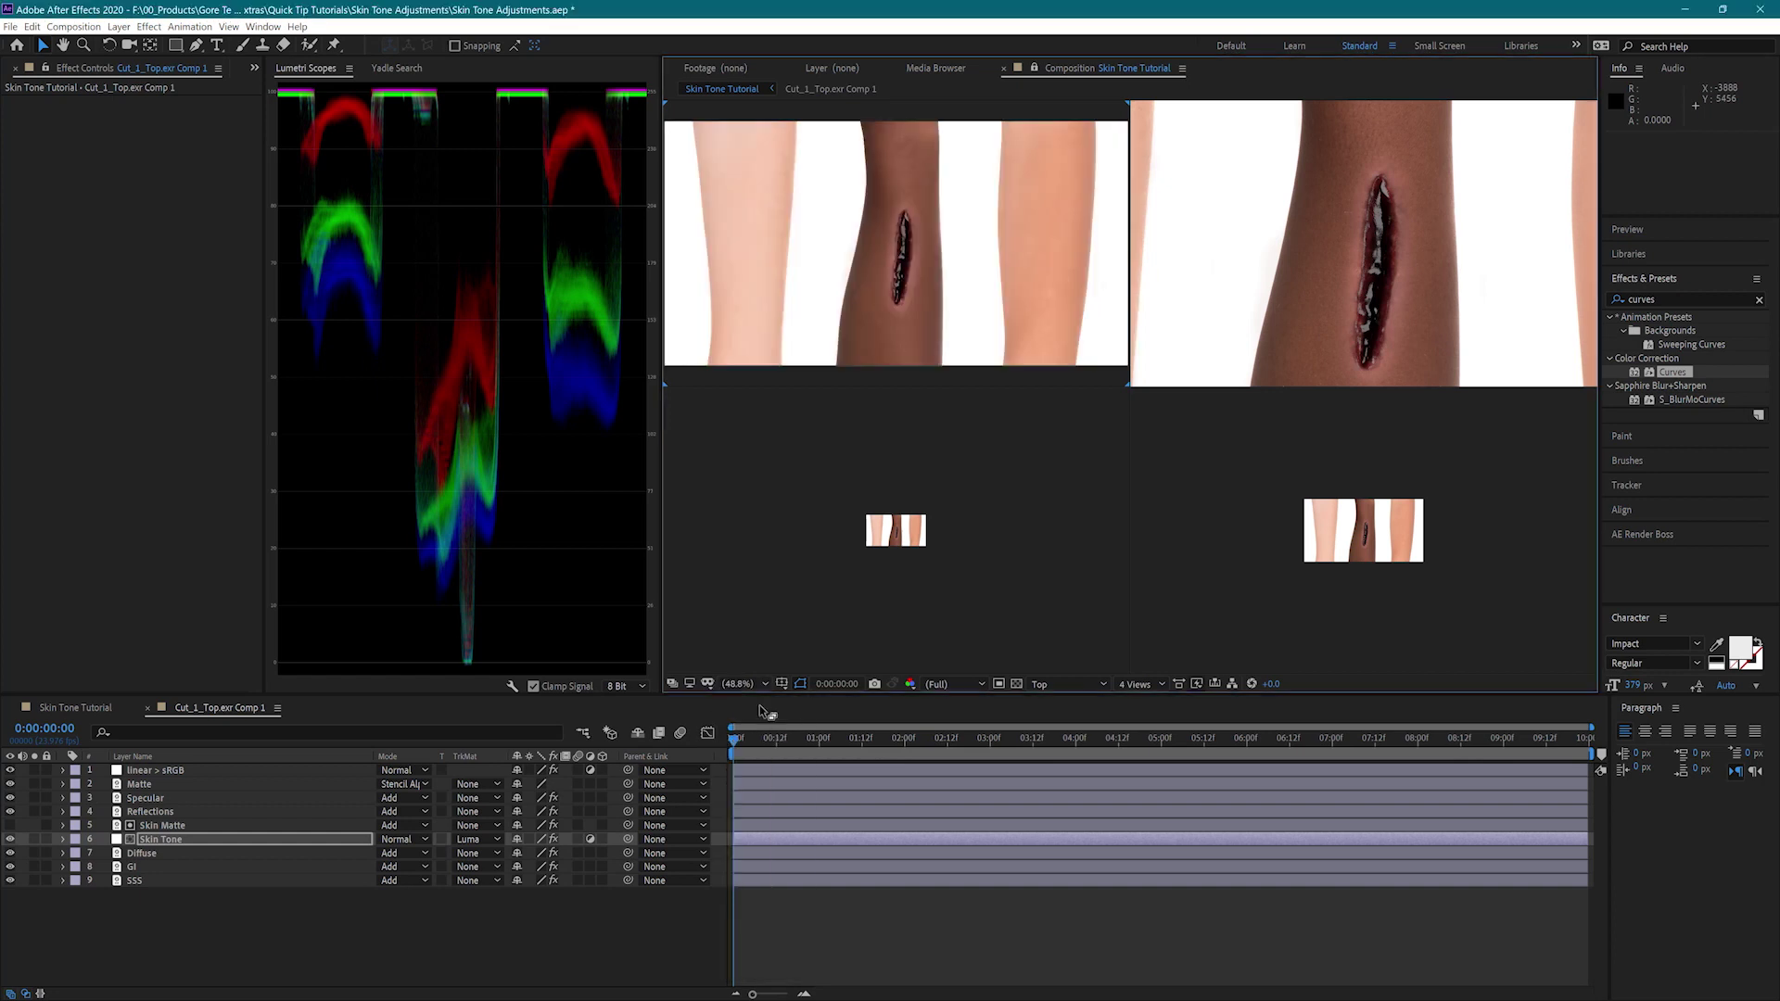
left_click(911, 685)
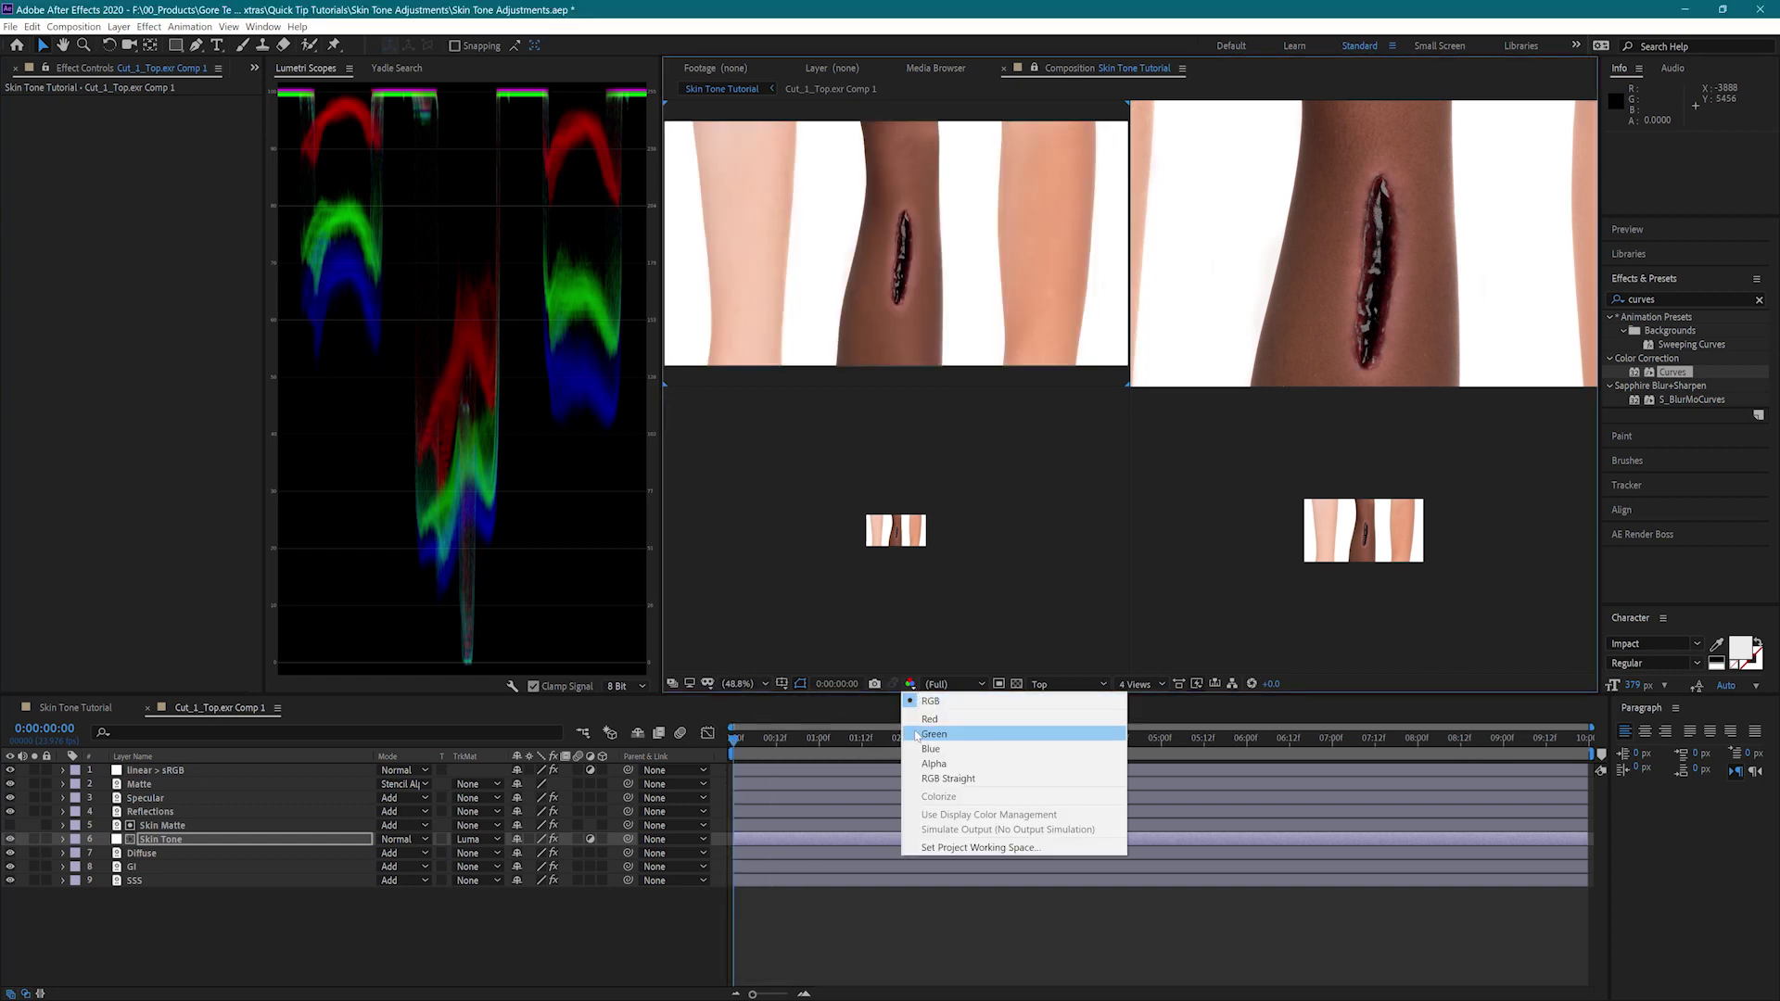
left_click(918, 731)
Fit the bottom-left view and show a single colour channel in it
left_click(906, 630)
left_click(735, 684)
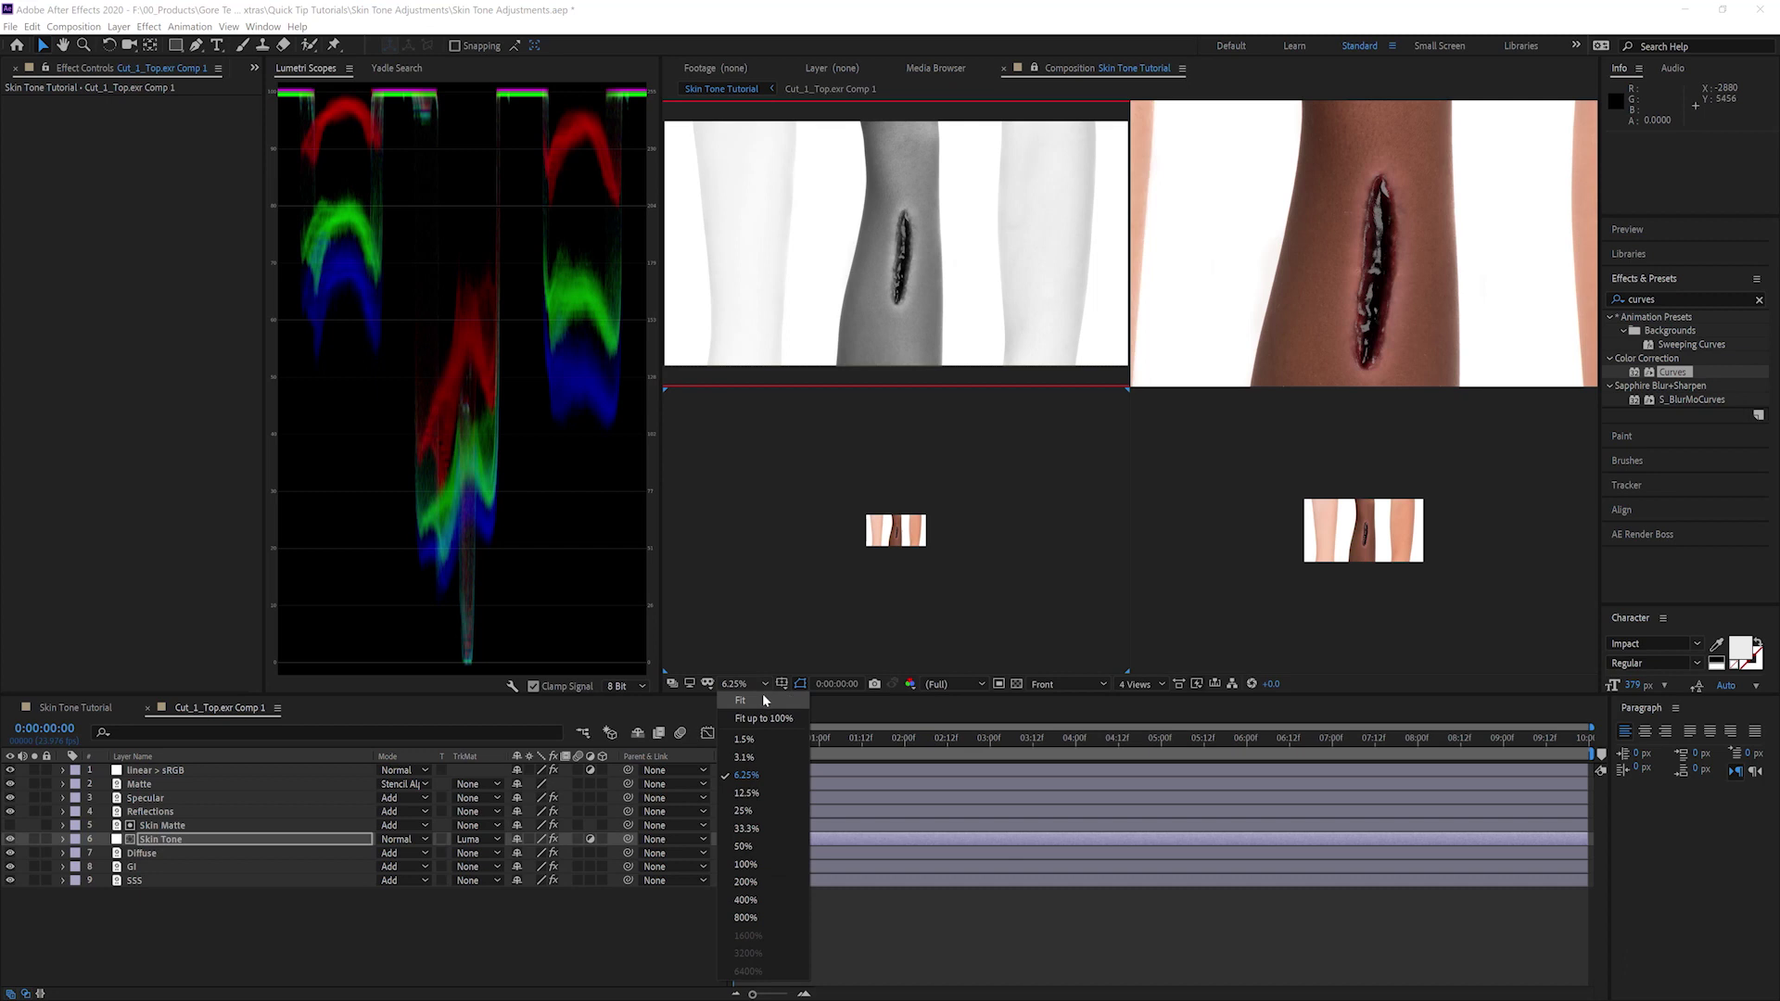
left_click(747, 718)
left_click(936, 685)
left_click(911, 684)
left_click(918, 730)
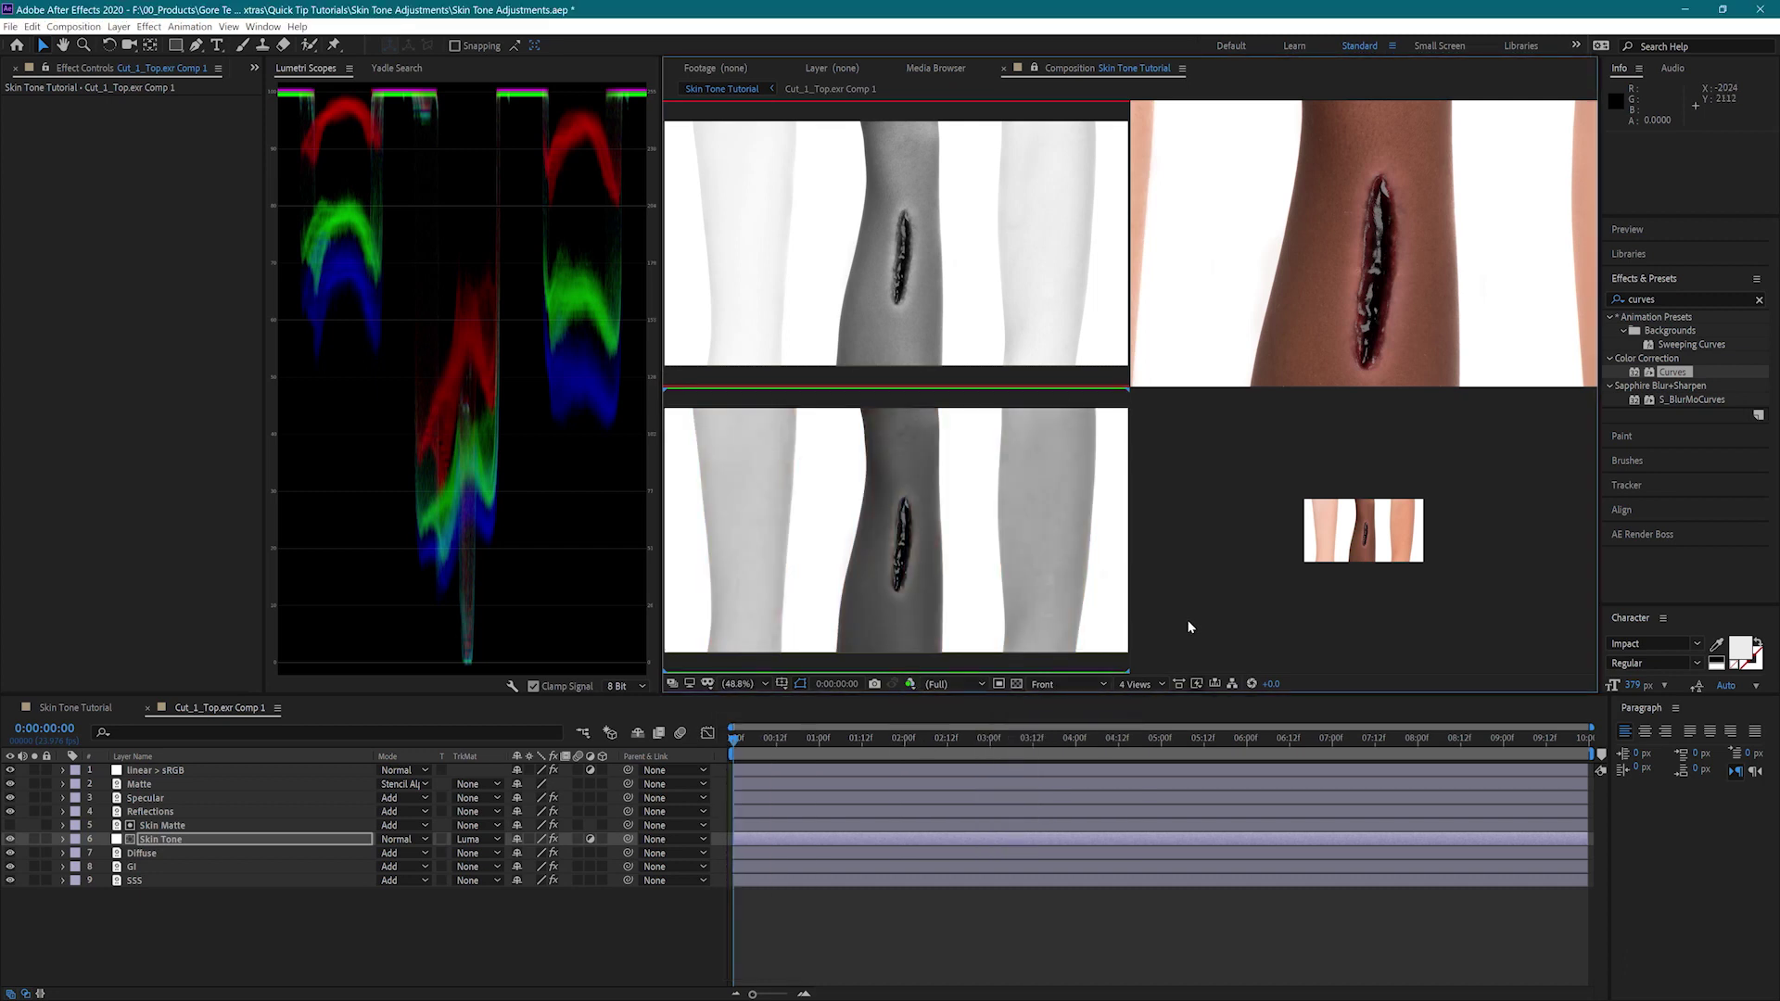
Fit the bottom-right view and show a single colour channel there too
left_click(1184, 624)
left_click(735, 684)
left_click(742, 703)
left_click(911, 684)
left_click(918, 730)
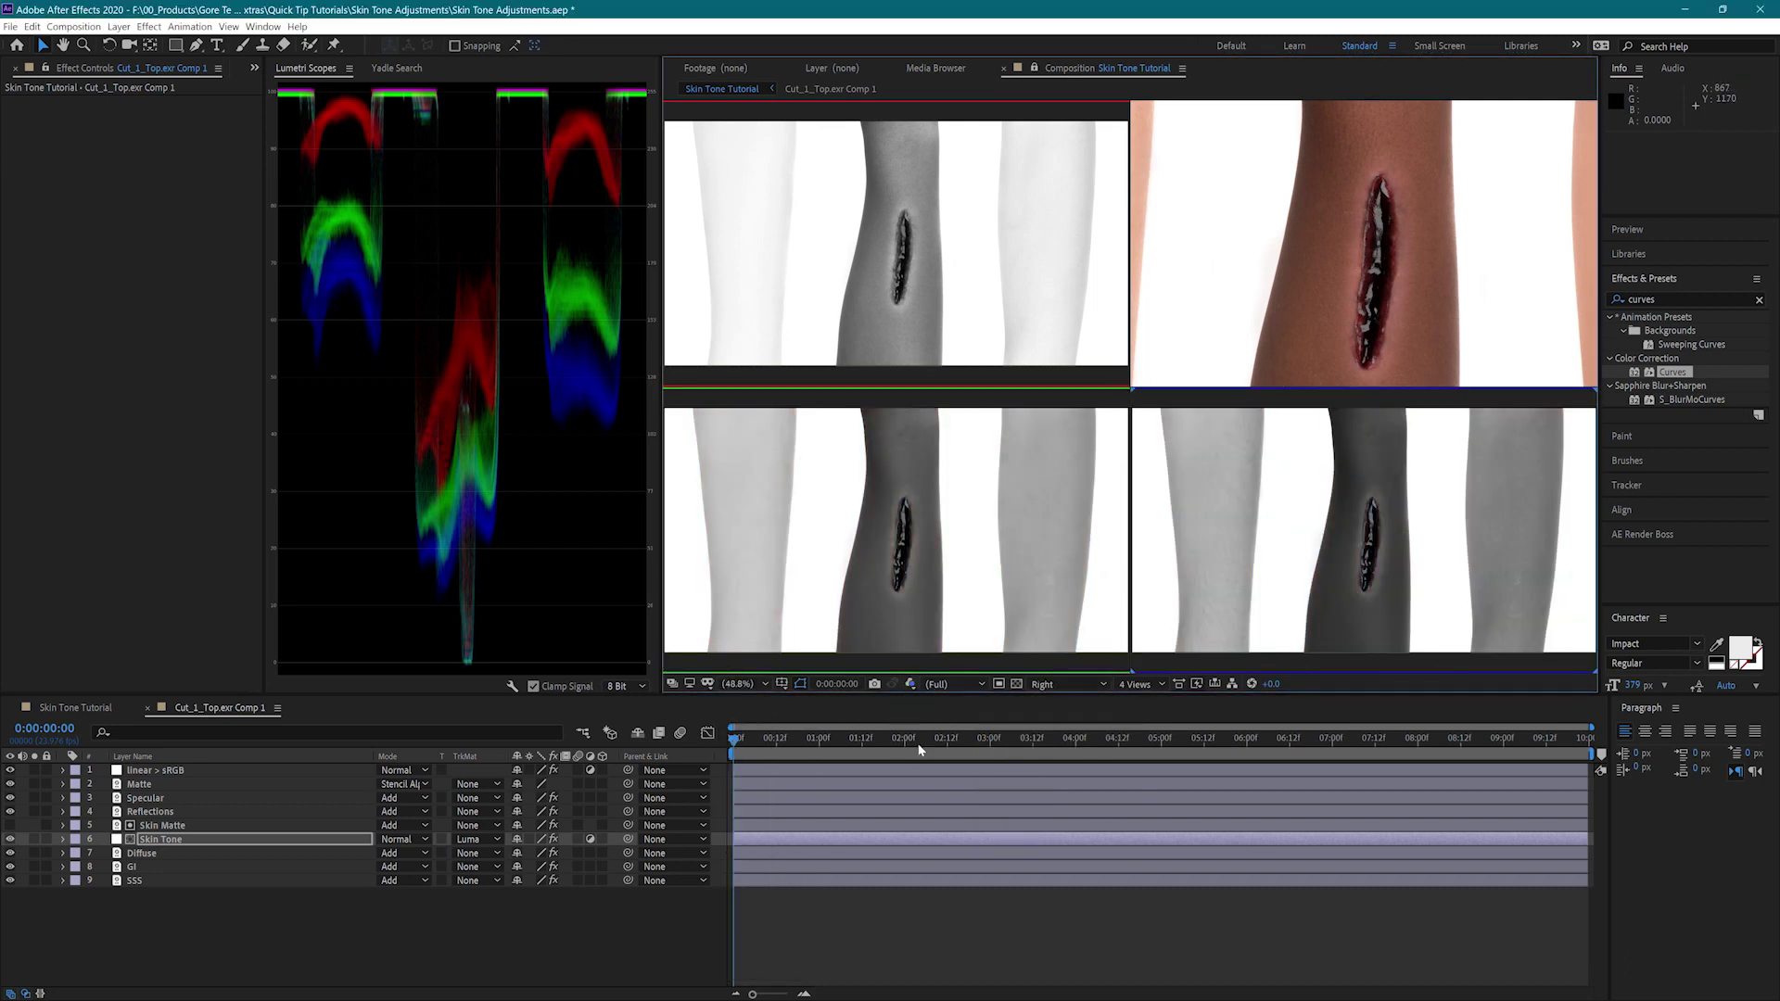
Set Skin Tone's Levels gammas to Red 0.72, Green 0.81, Blue 0.73
left_click(258, 842)
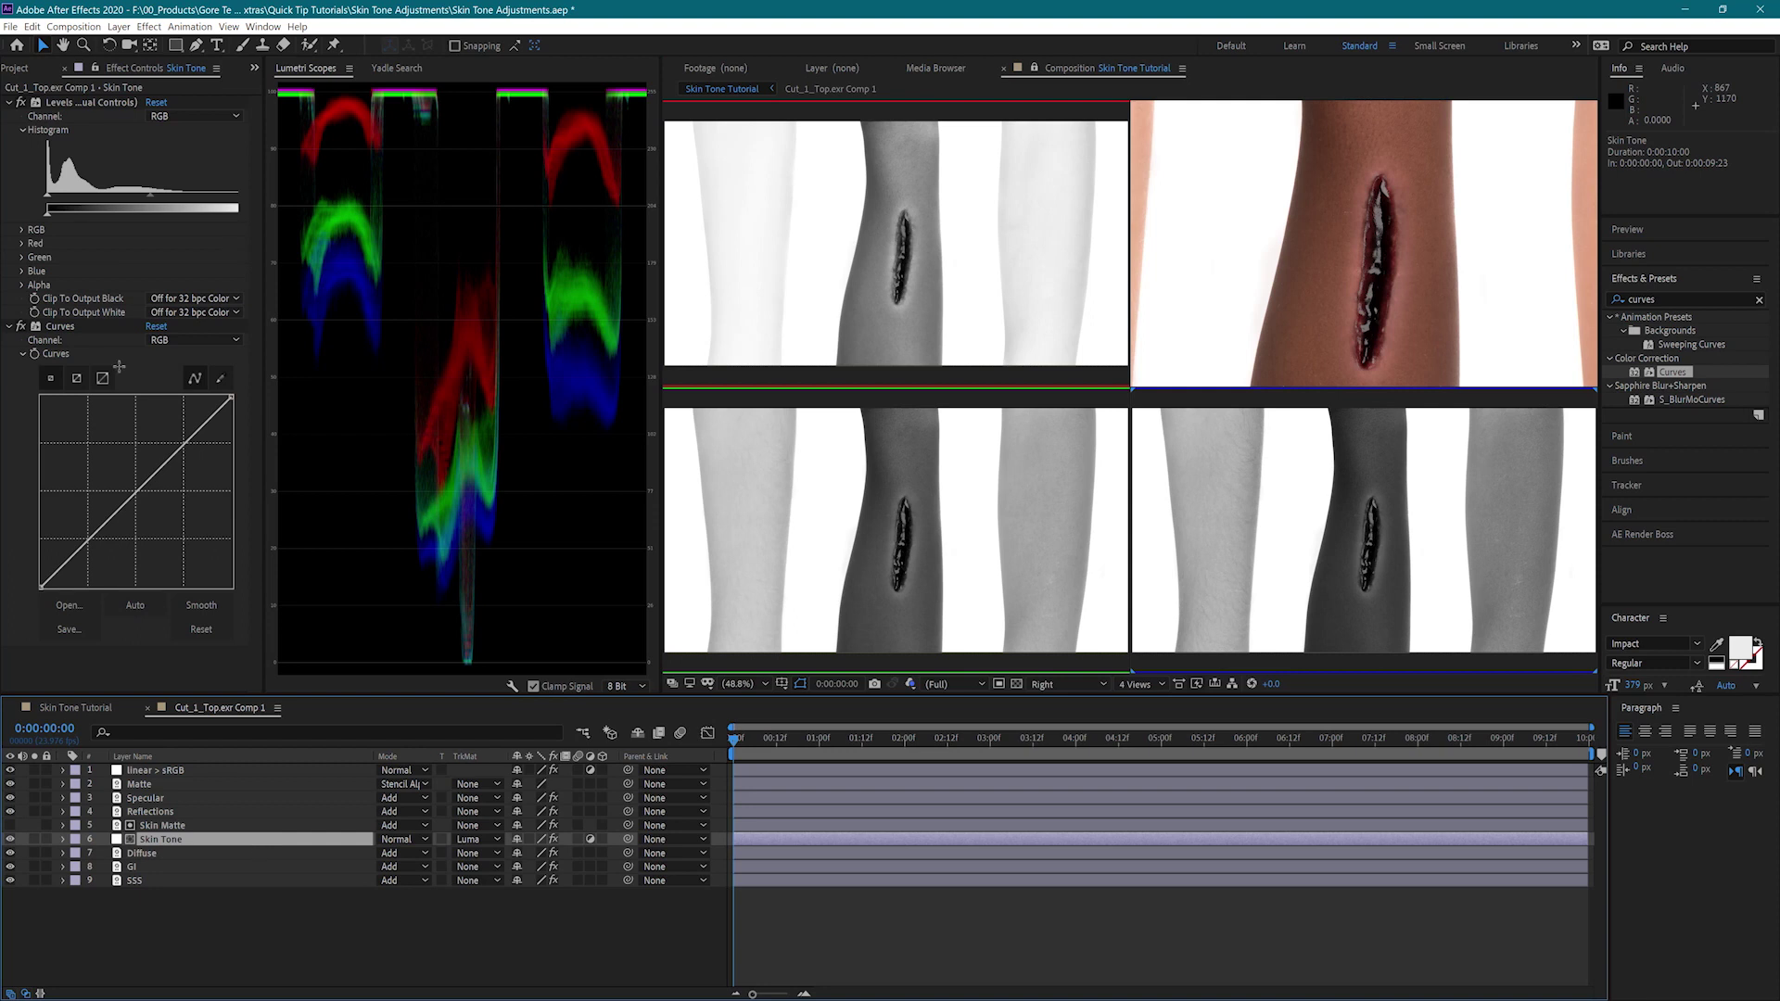
left_click(22, 244)
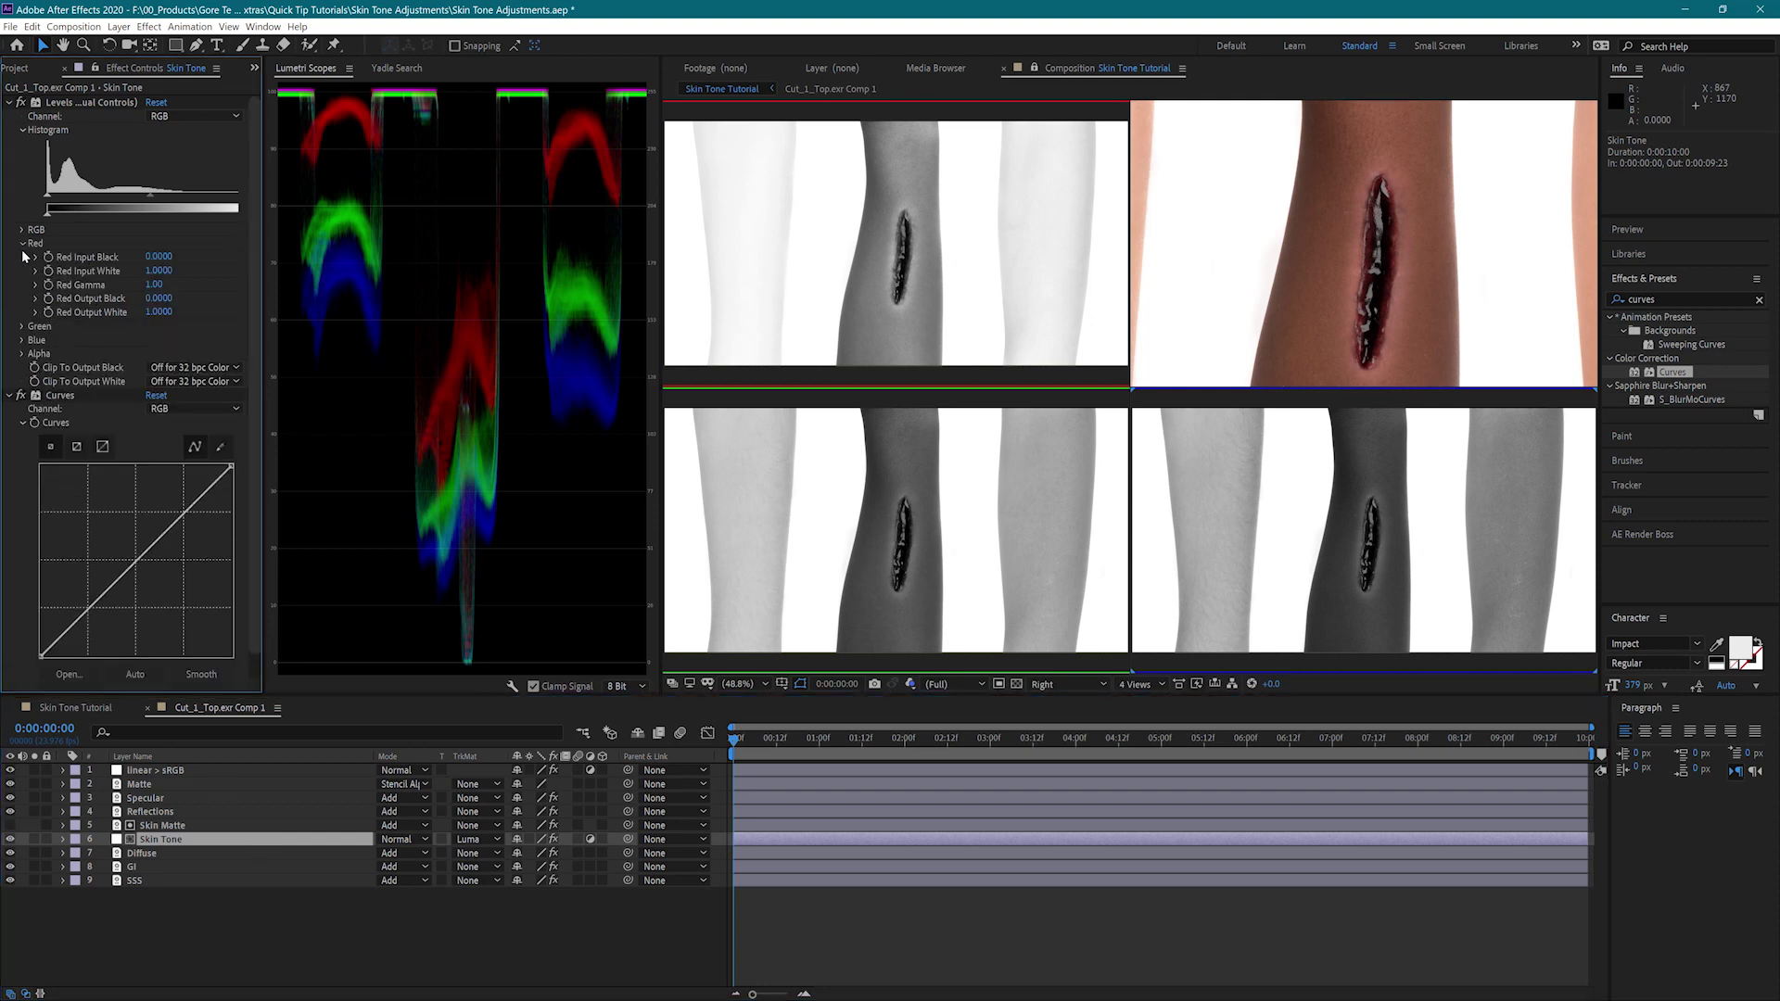
left_click(22, 327)
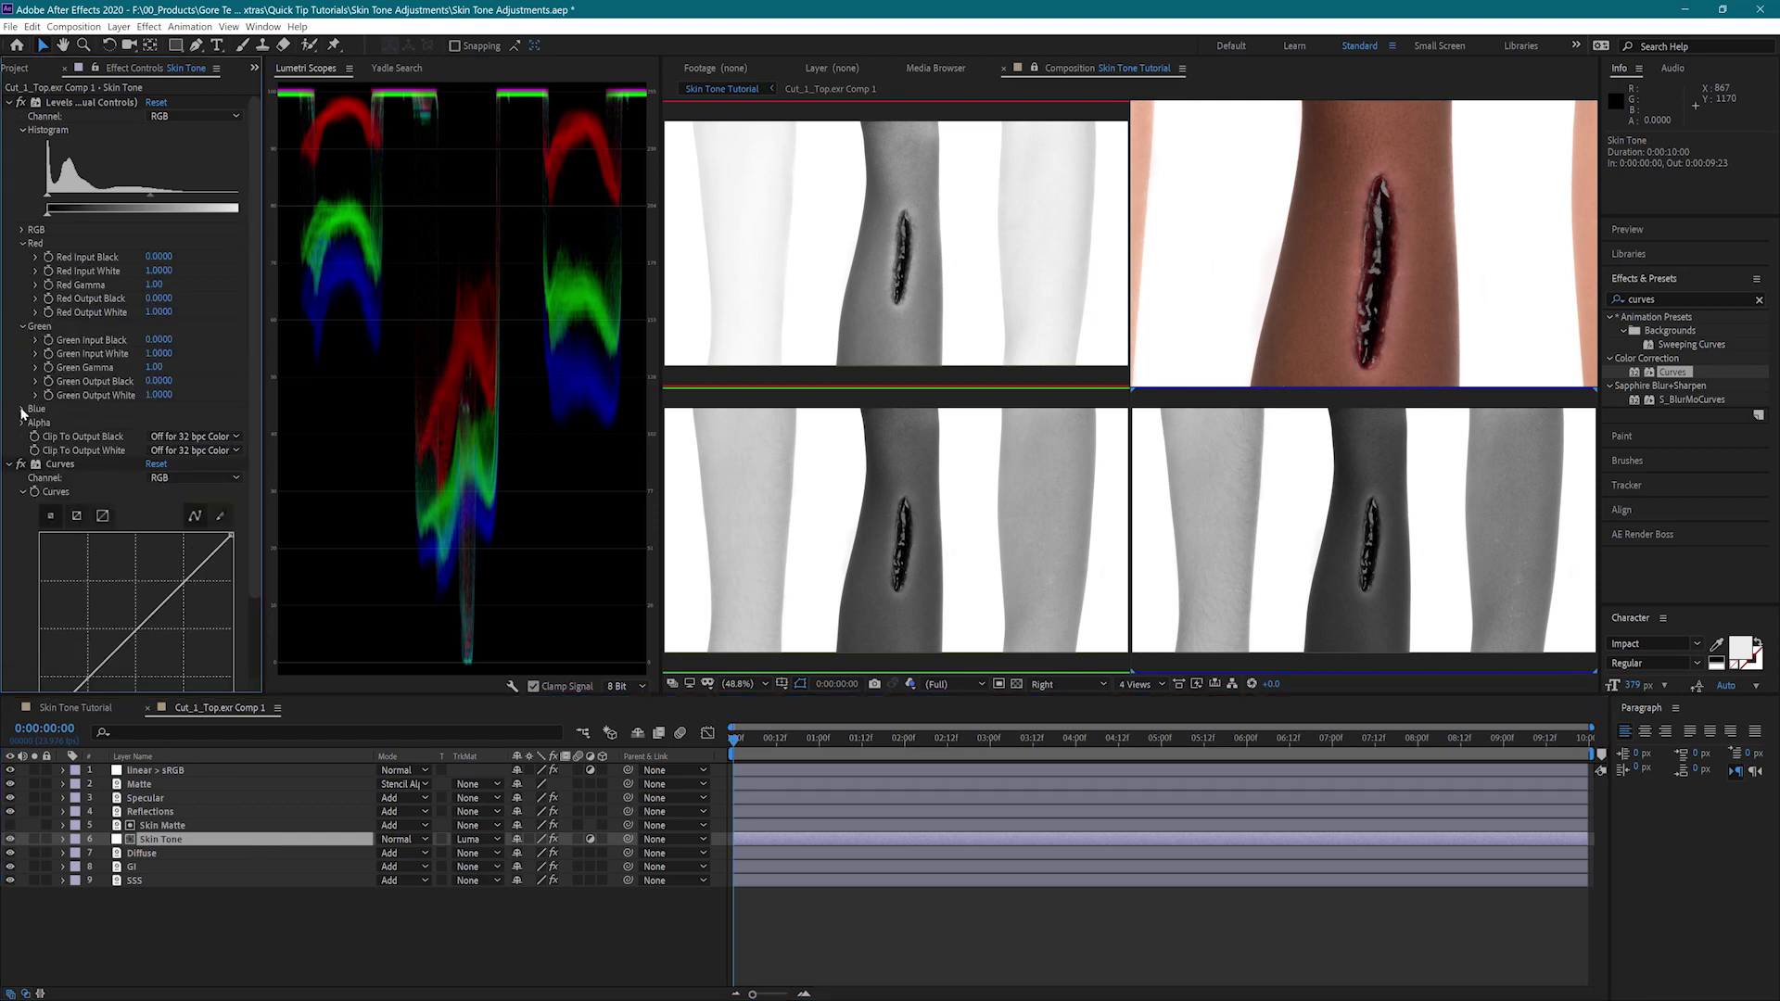
left_click(22, 409)
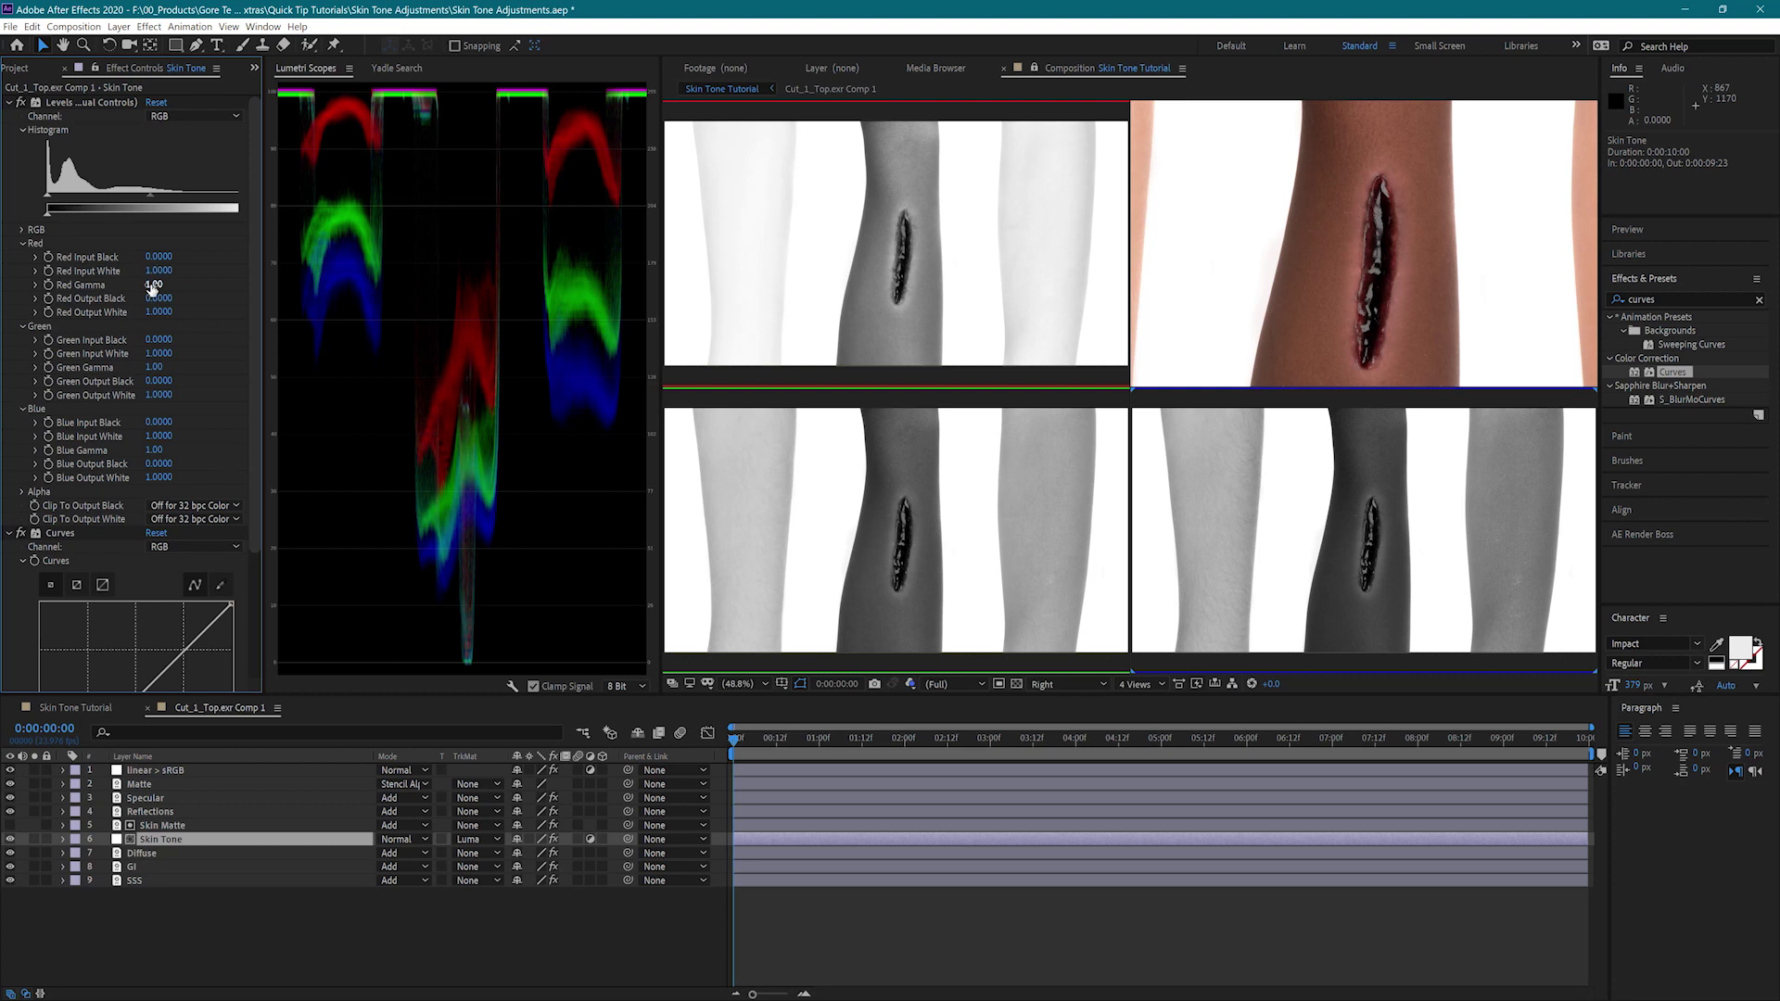
left_click_drag(154, 287, 142, 289)
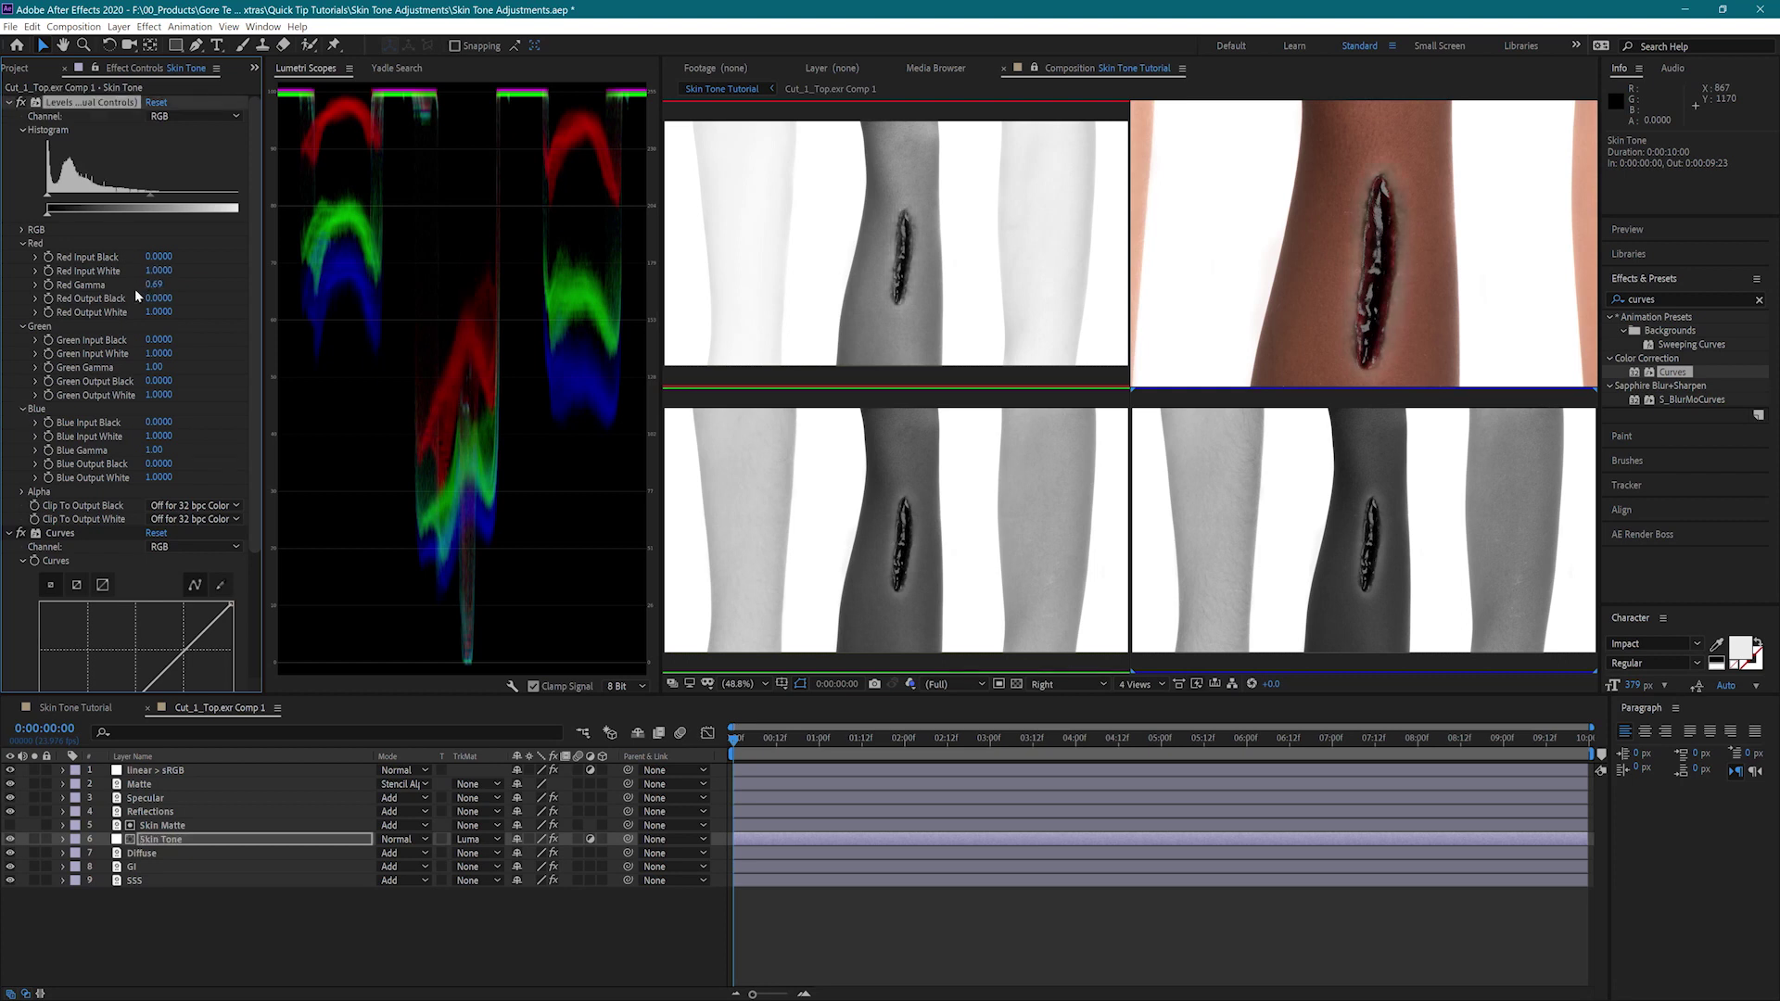
left_click_drag(166, 286, 173, 290)
left_click_drag(156, 367, 147, 367)
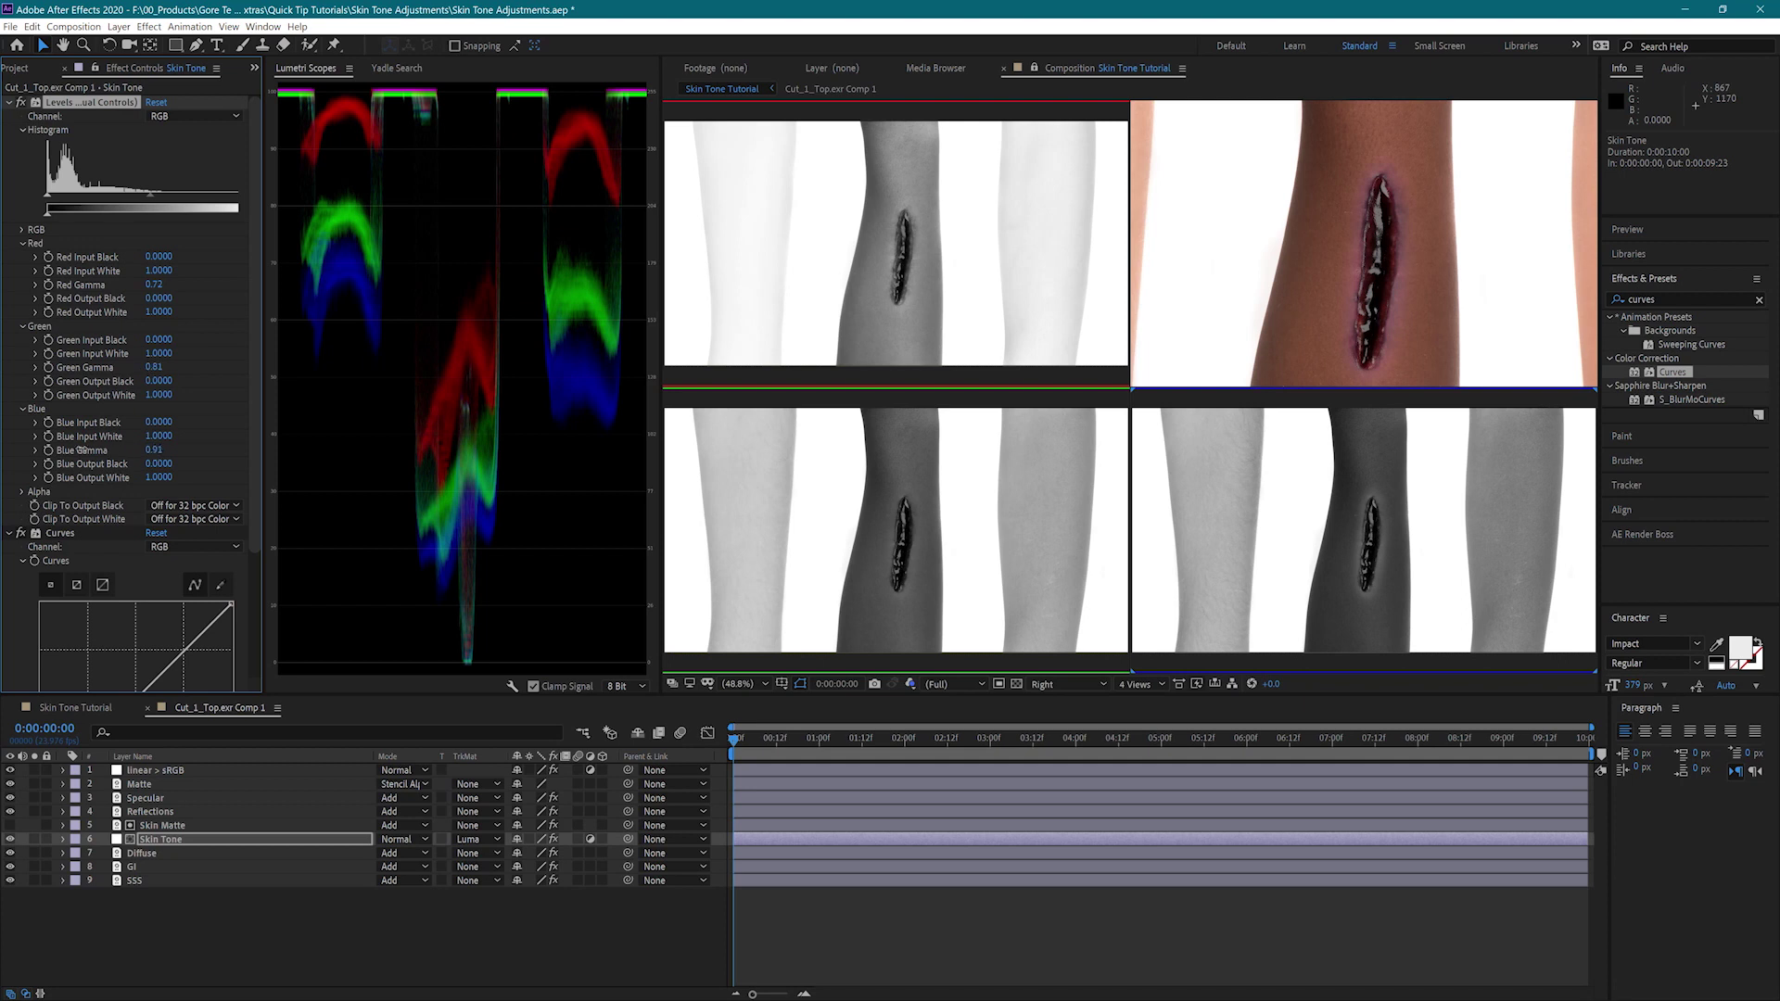
mouse_move(82, 450)
left_mouse_down()
mouse_move(67, 450)
mouse_move(156, 455)
mouse_move(92, 450)
left_mouse_up()
Add two Curves points bending the RGB curve slightly down
scroll(139, 482, "down", 4)
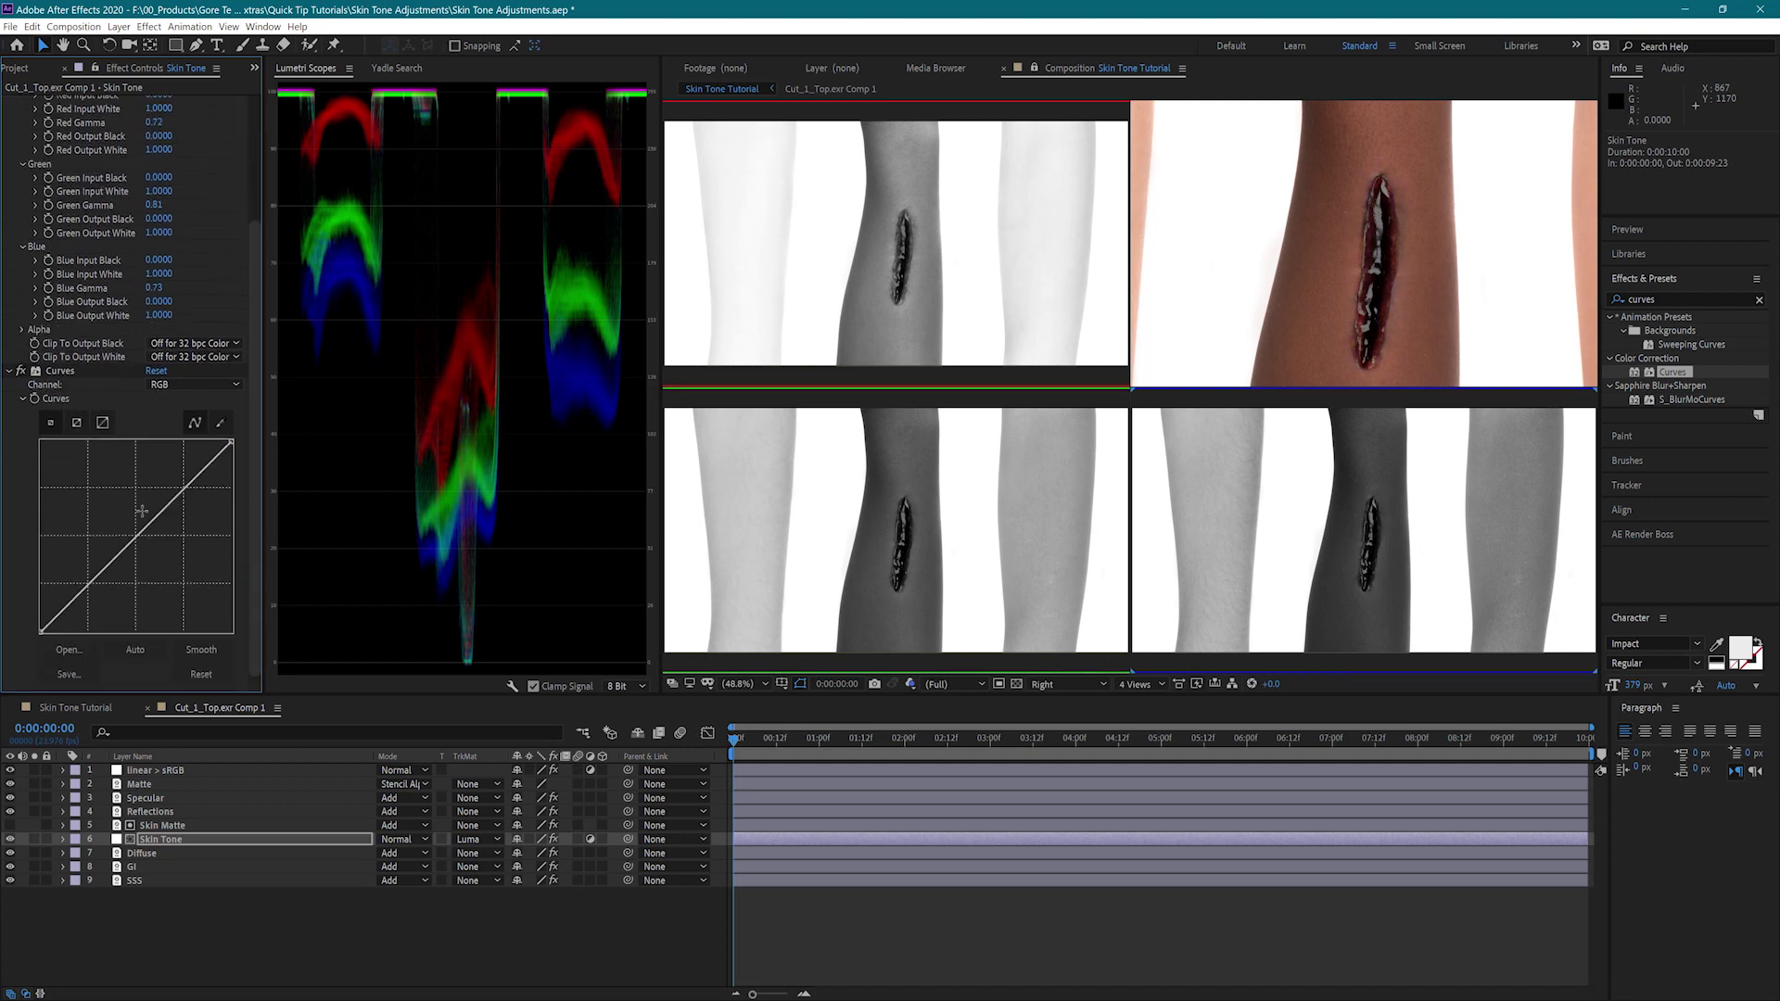
left_click_drag(94, 583, 97, 591)
left_click_drag(179, 505, 183, 509)
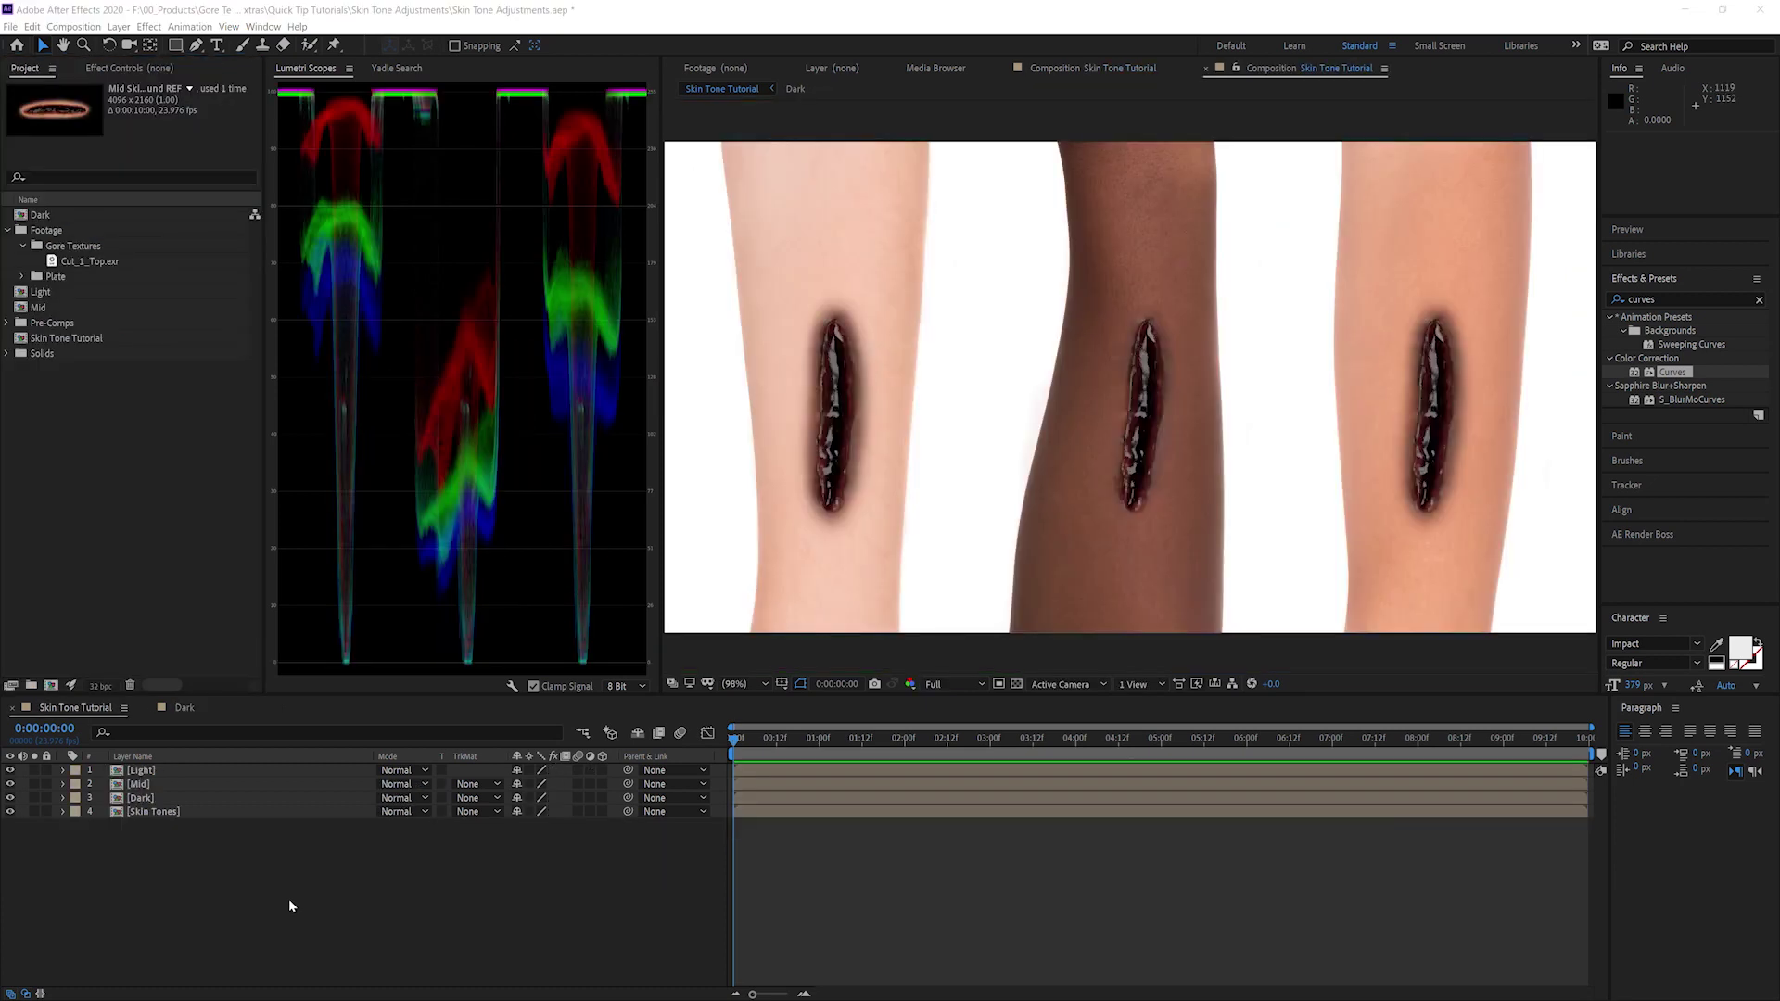
Open the Mid precomp and reset its Skin Tone layer's Levels and Curves to defaults
double_click(141, 784)
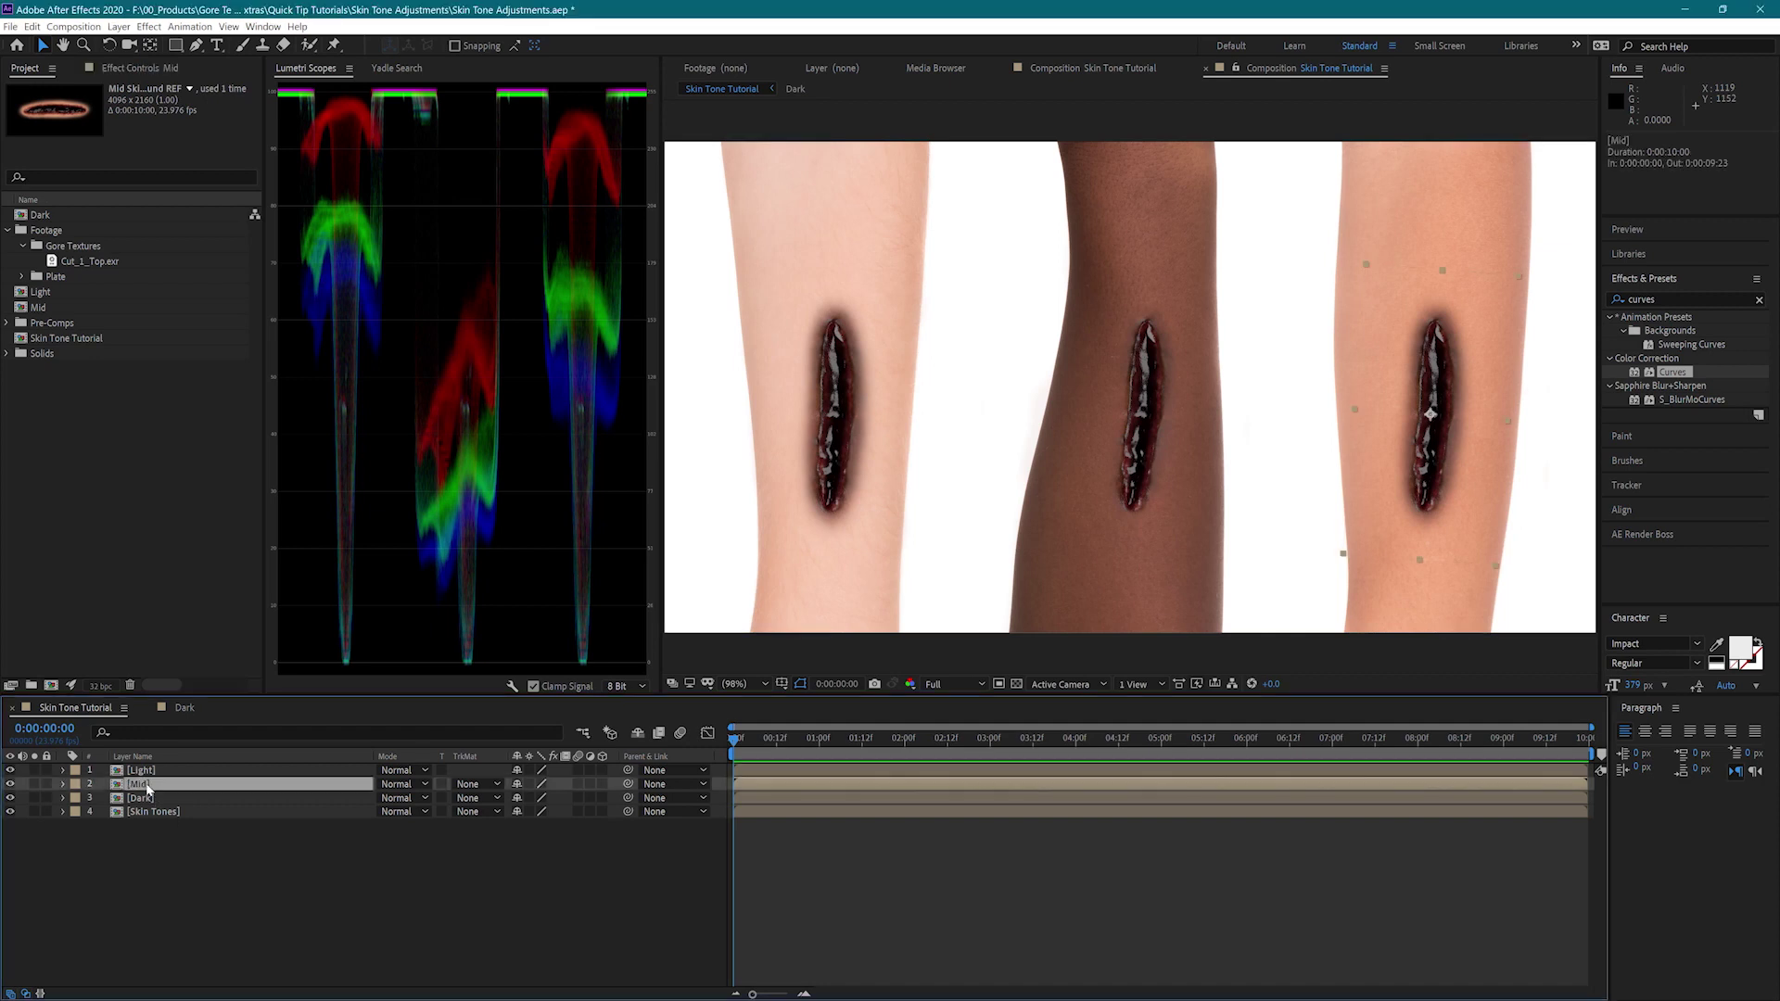
left_click(74, 709)
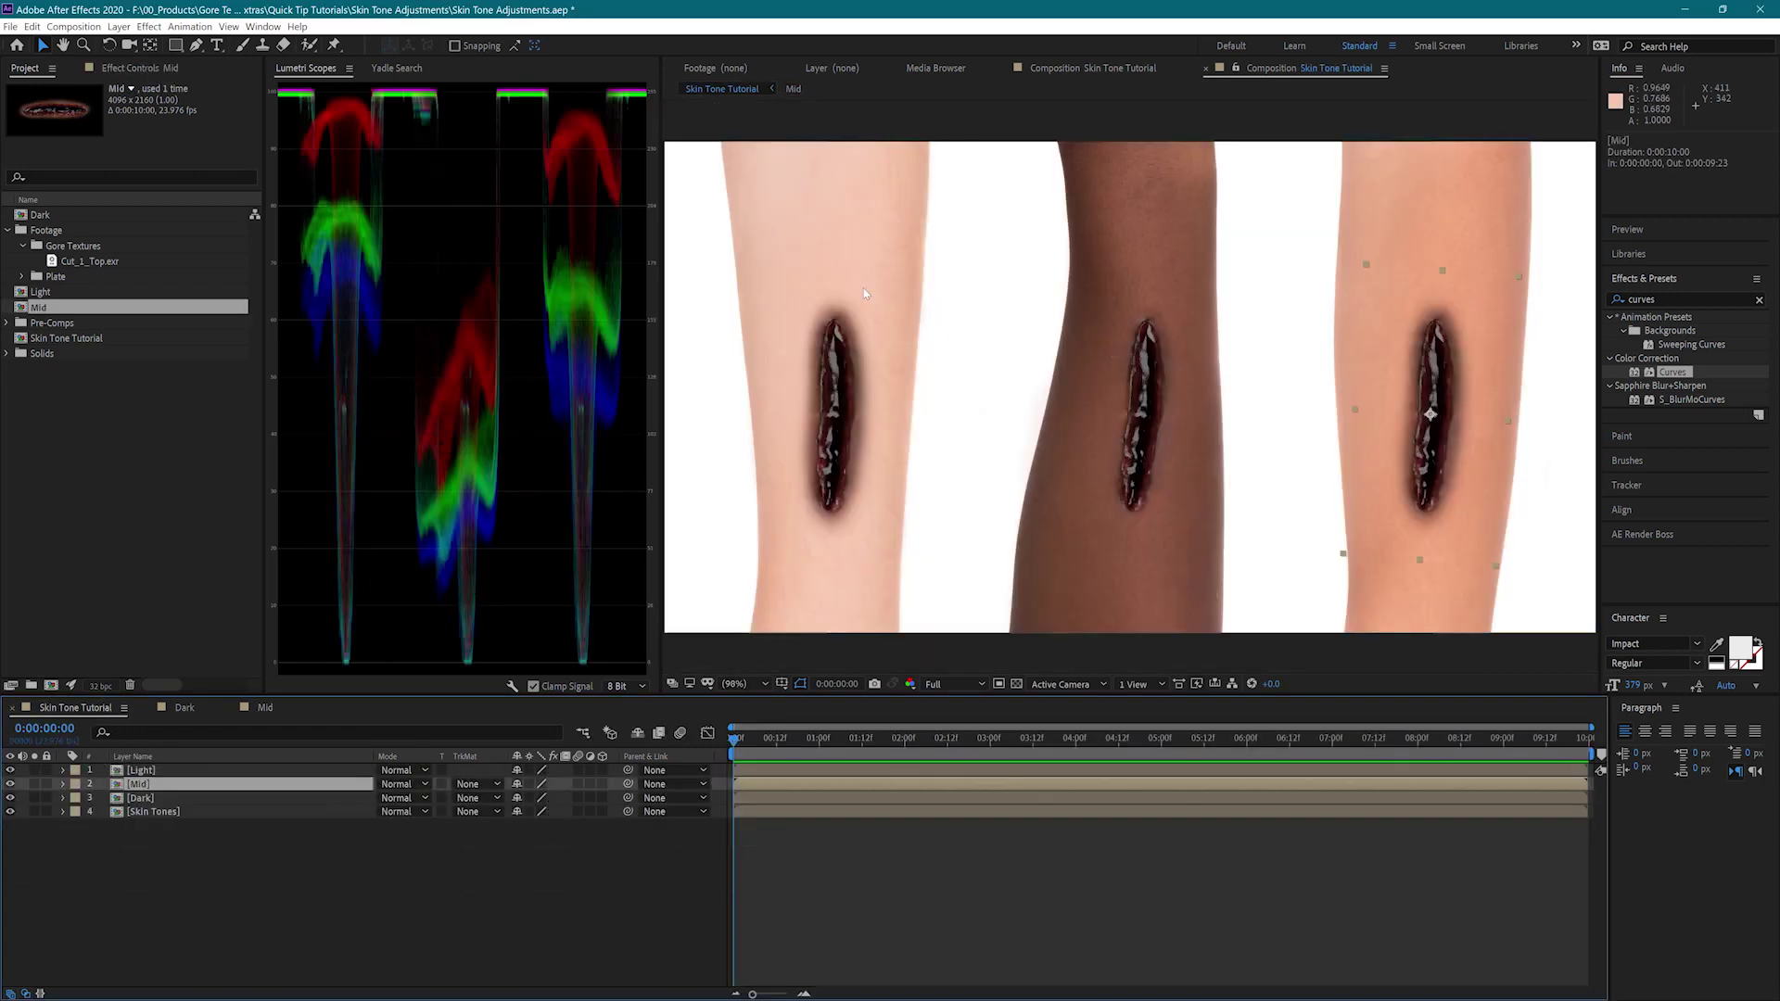
left_click(264, 708)
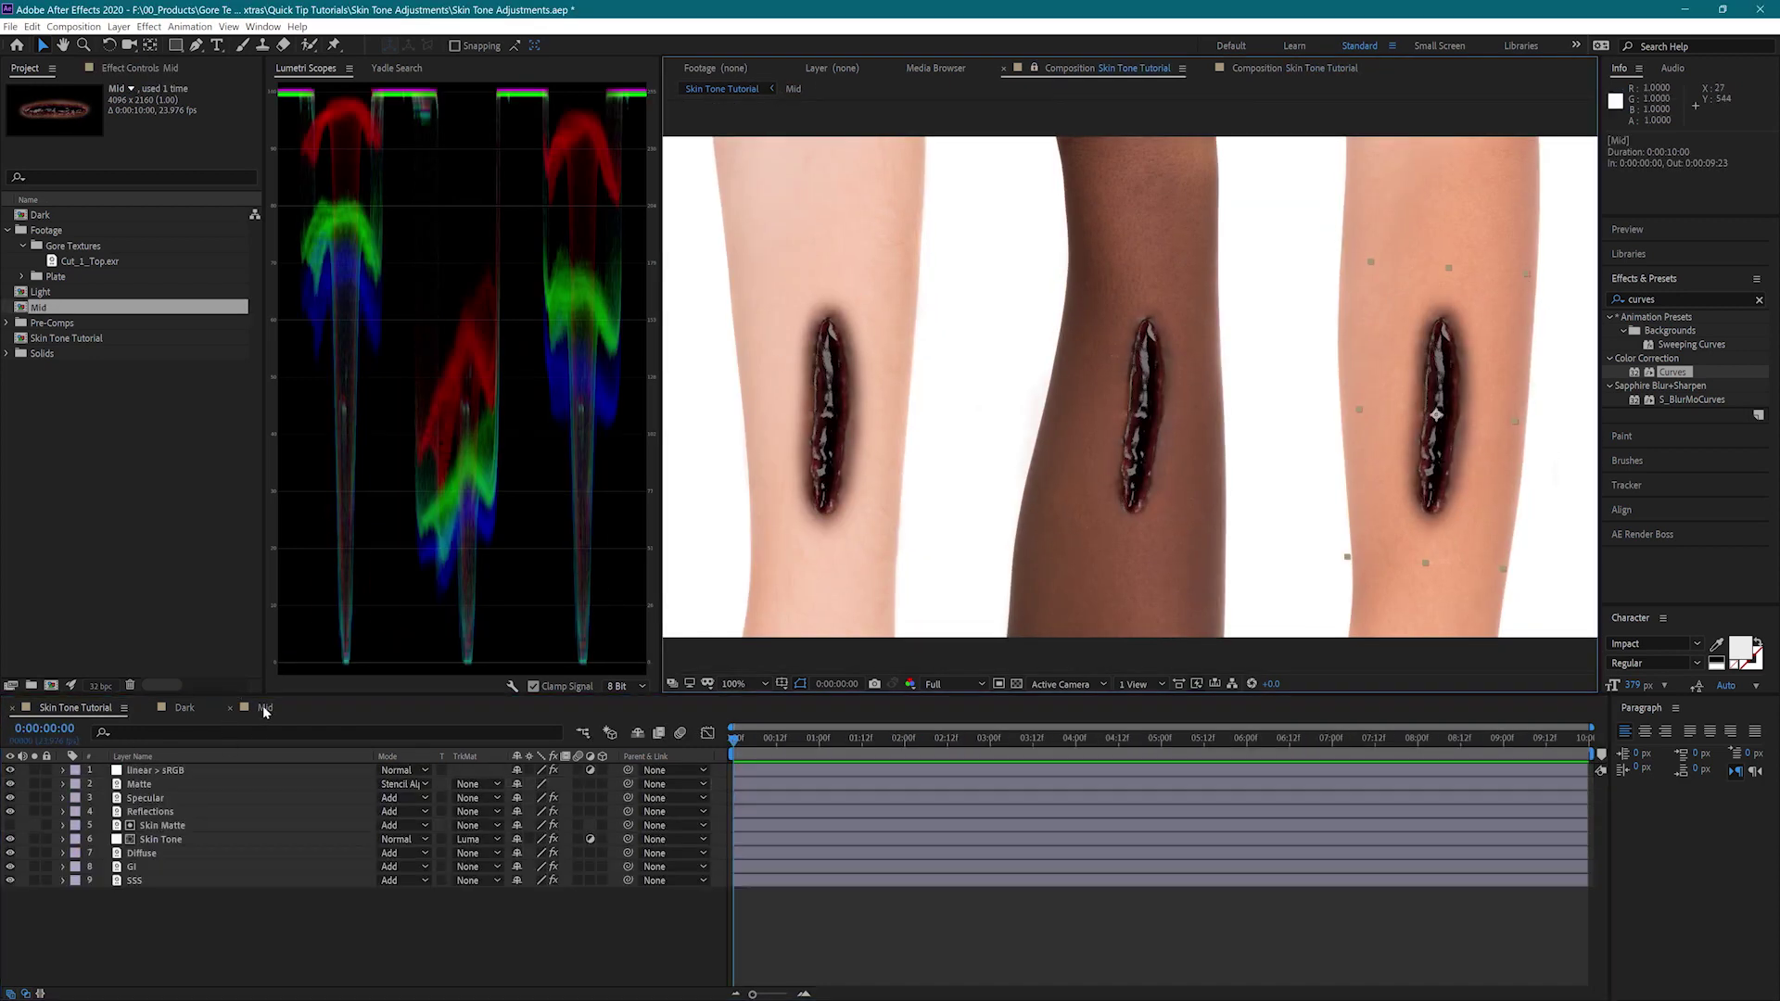
left_click(158, 839)
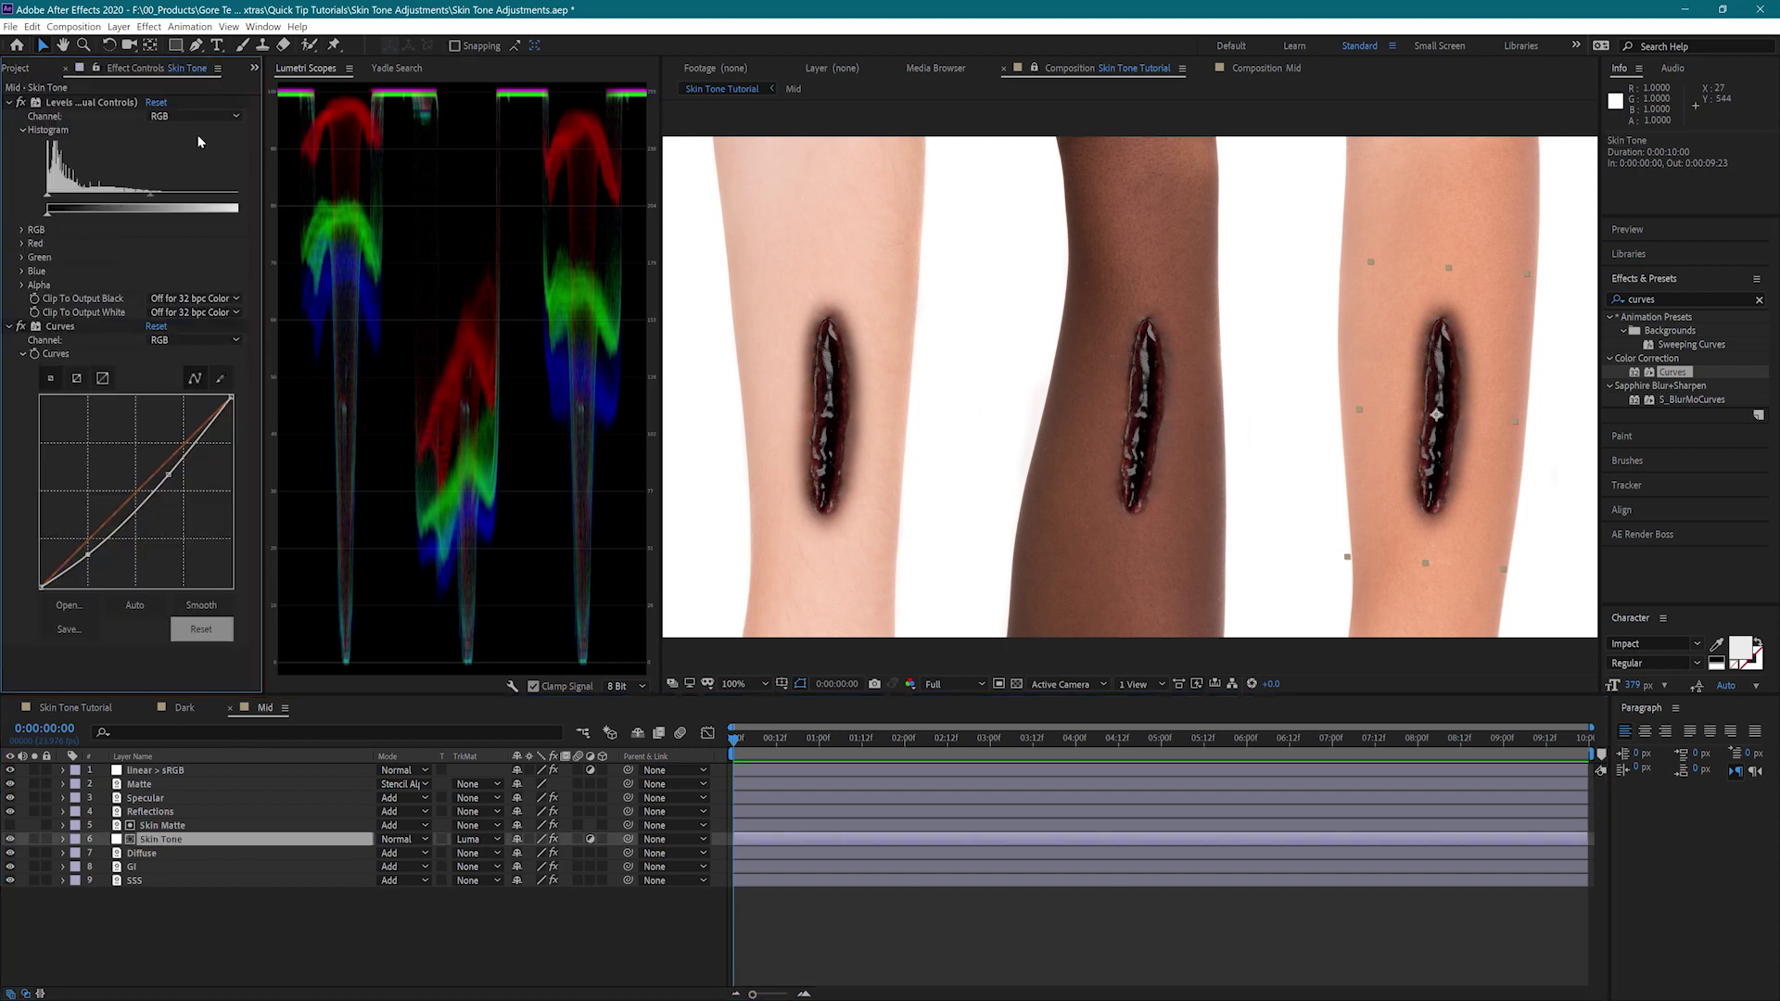
left_click(156, 103)
left_click(155, 326)
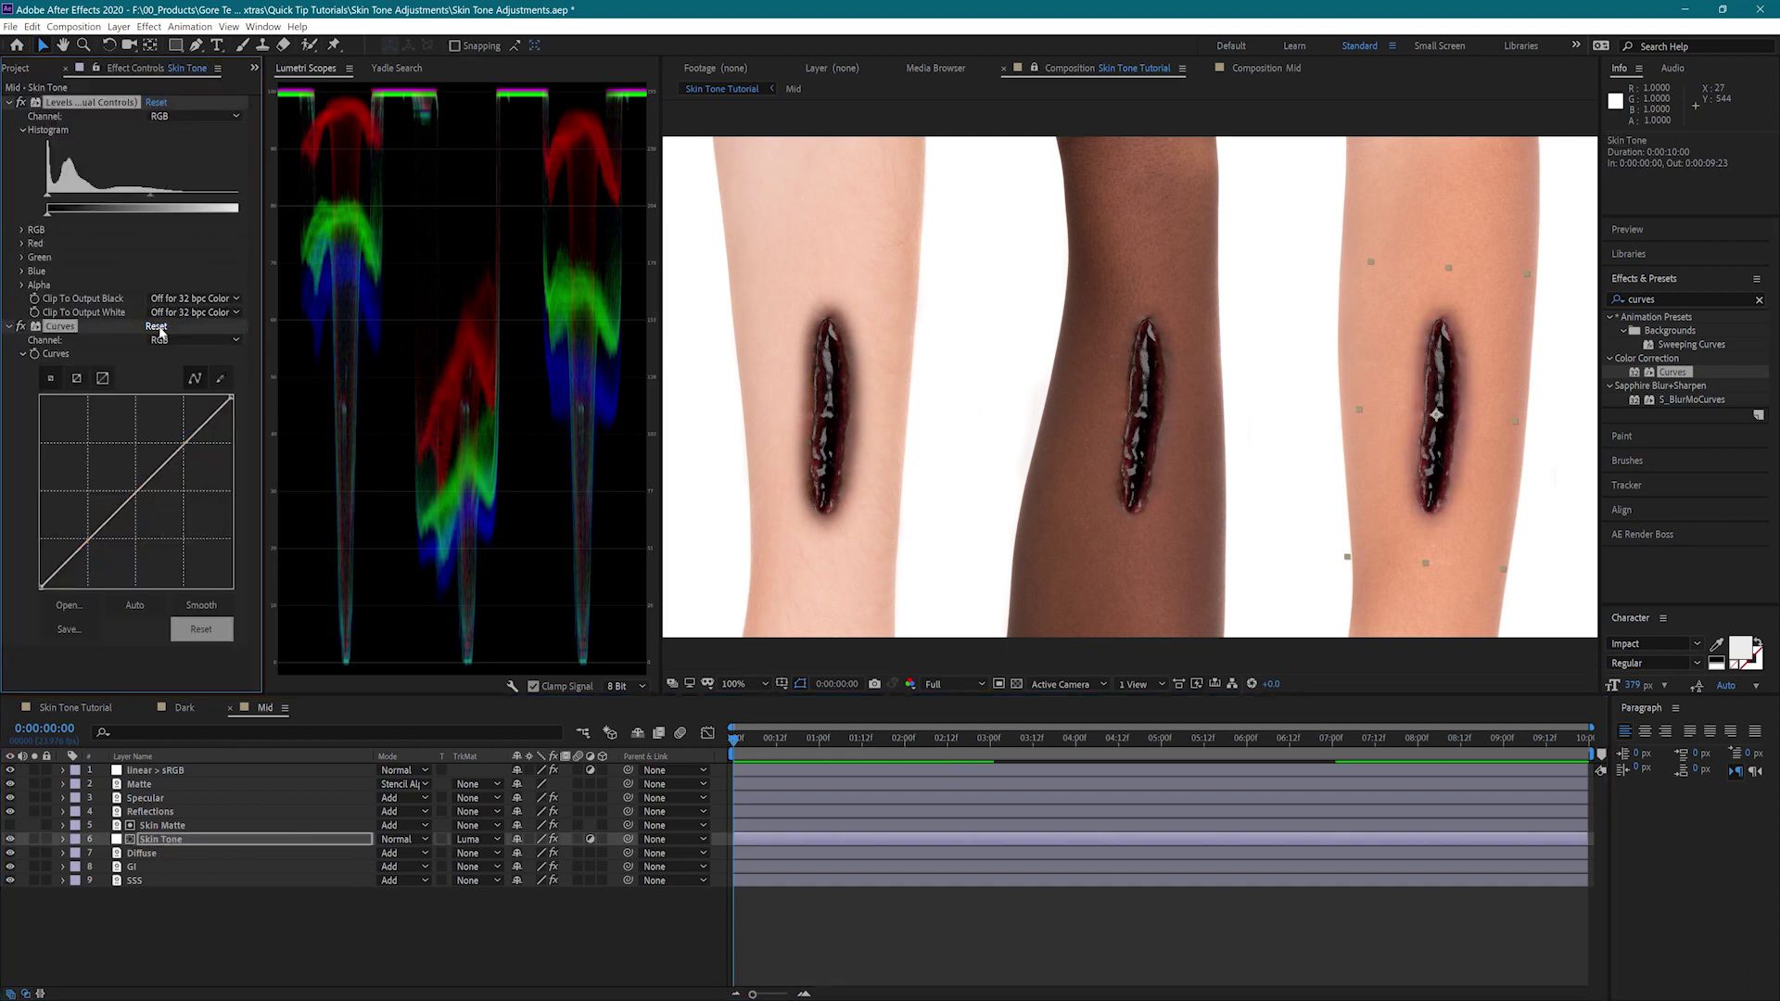
Split the viewer into 4 Views and expand the Skin Tone Levels Red channel group
left_click(1135, 685)
left_click(1147, 755)
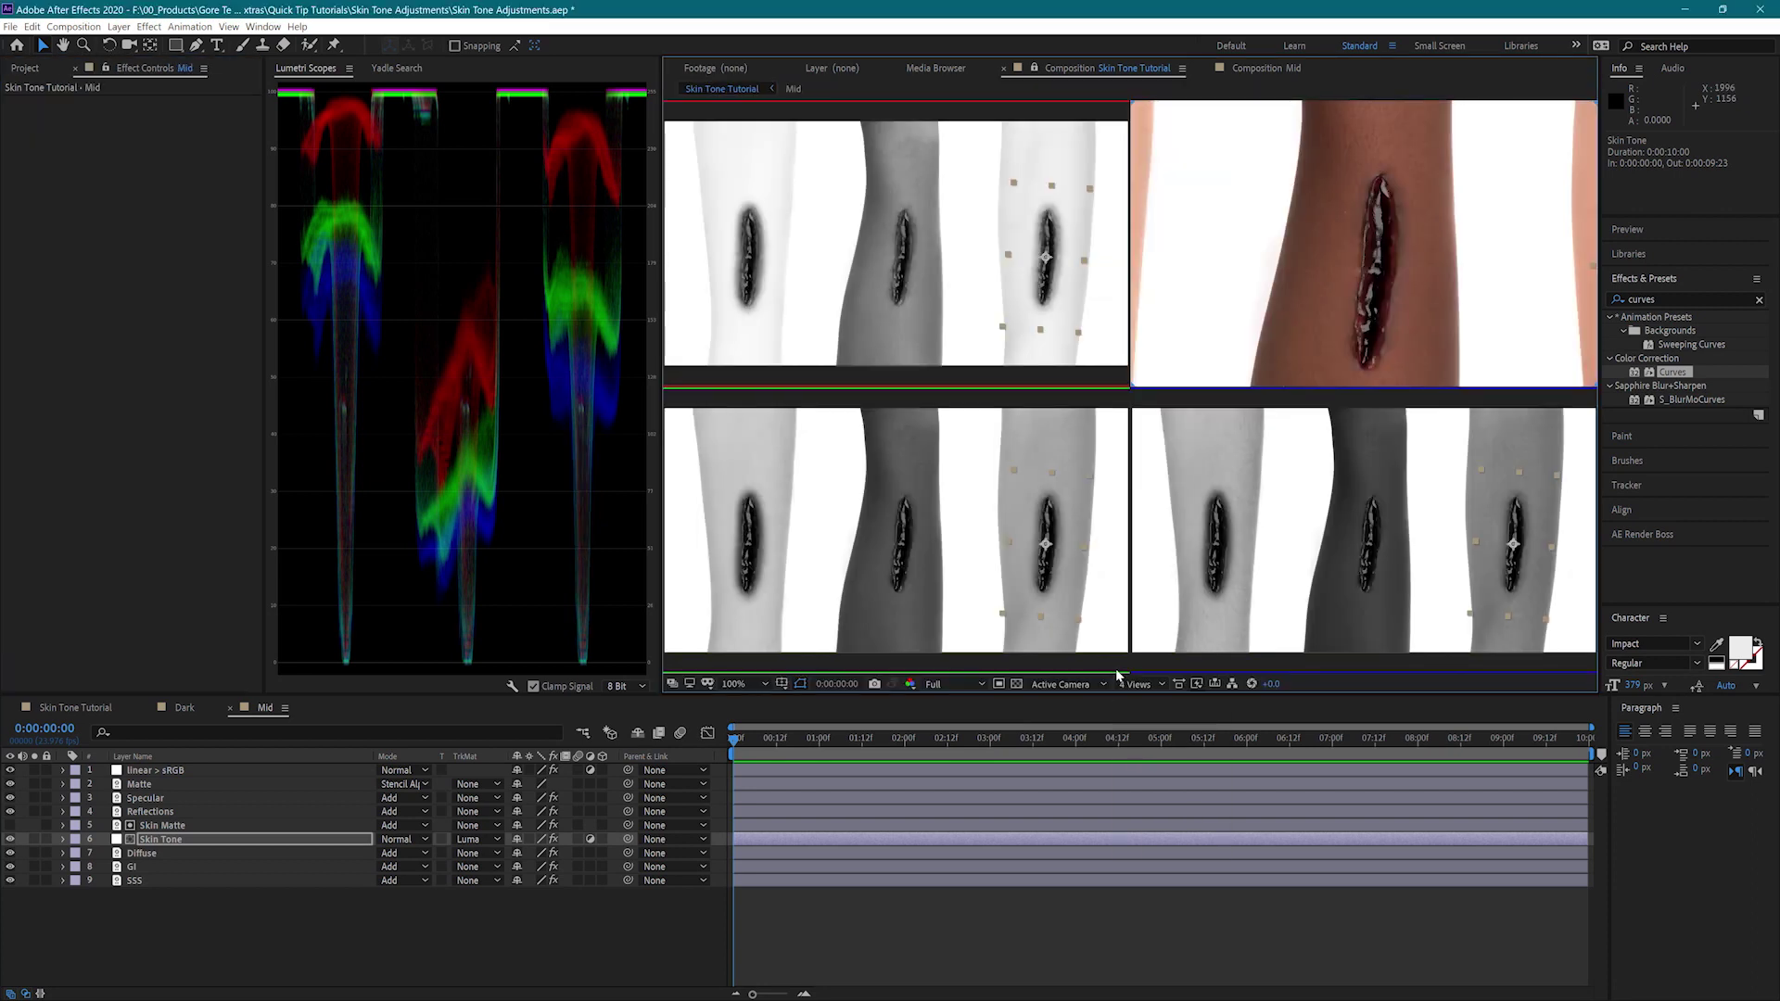
left_click(222, 840)
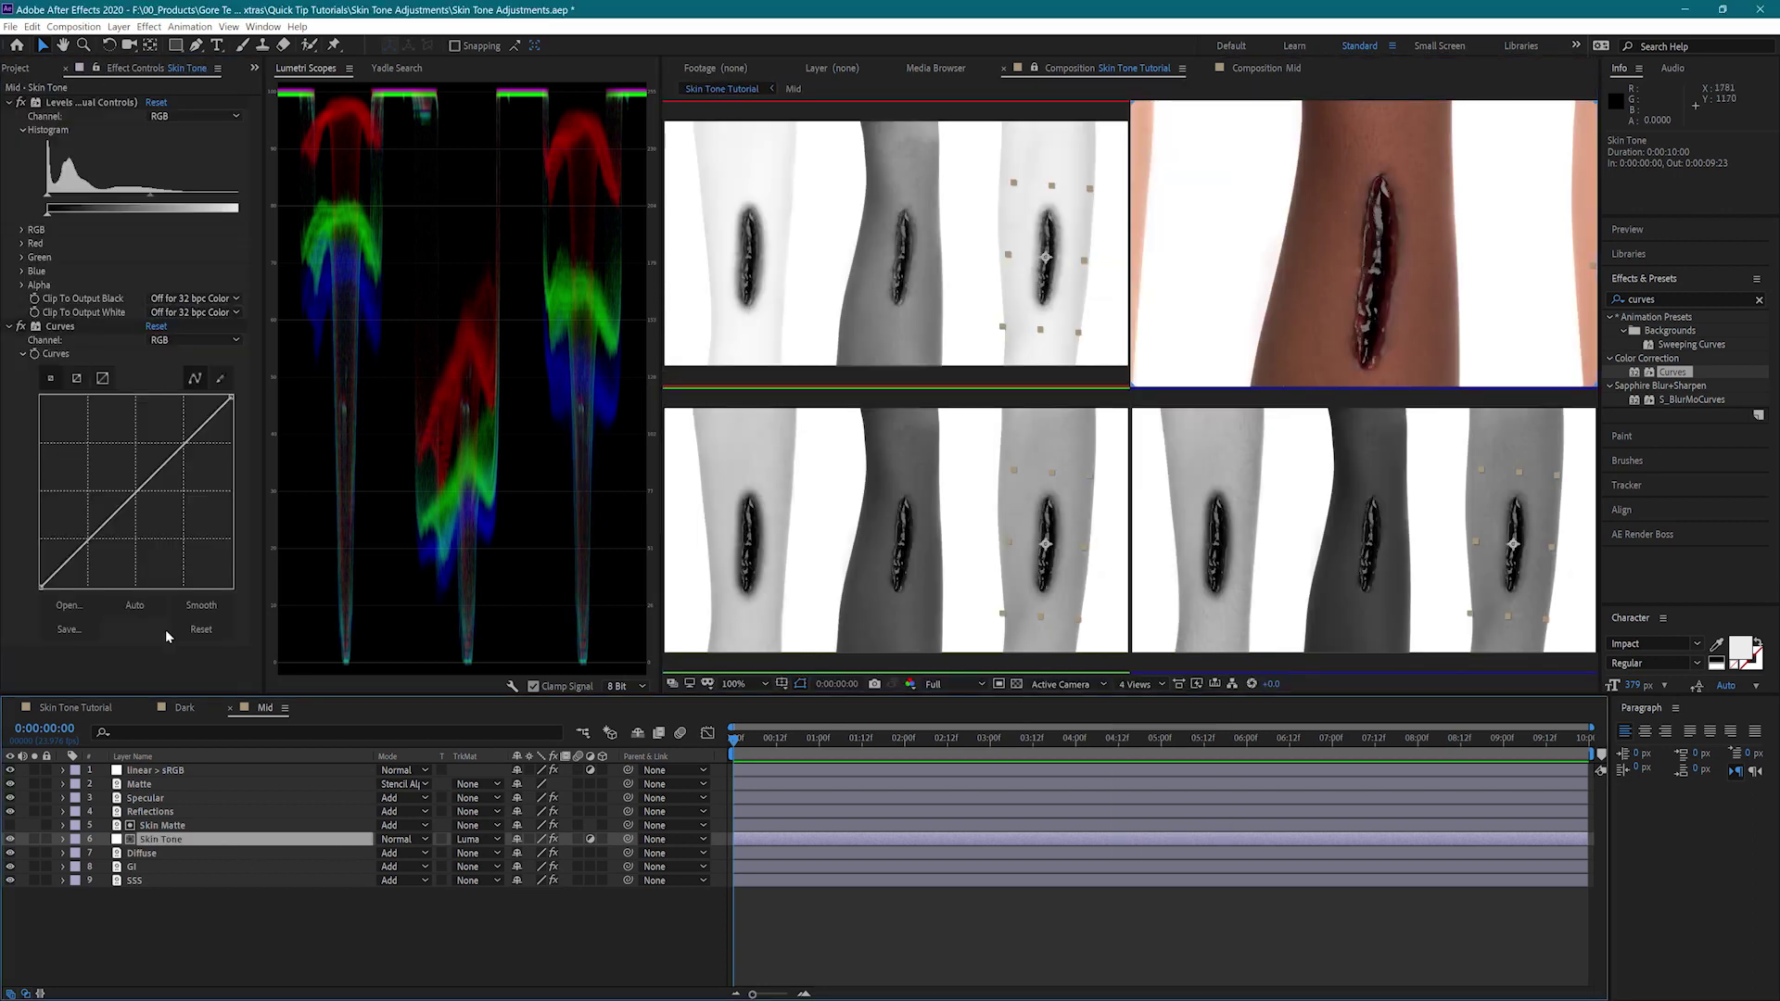
left_click(21, 243)
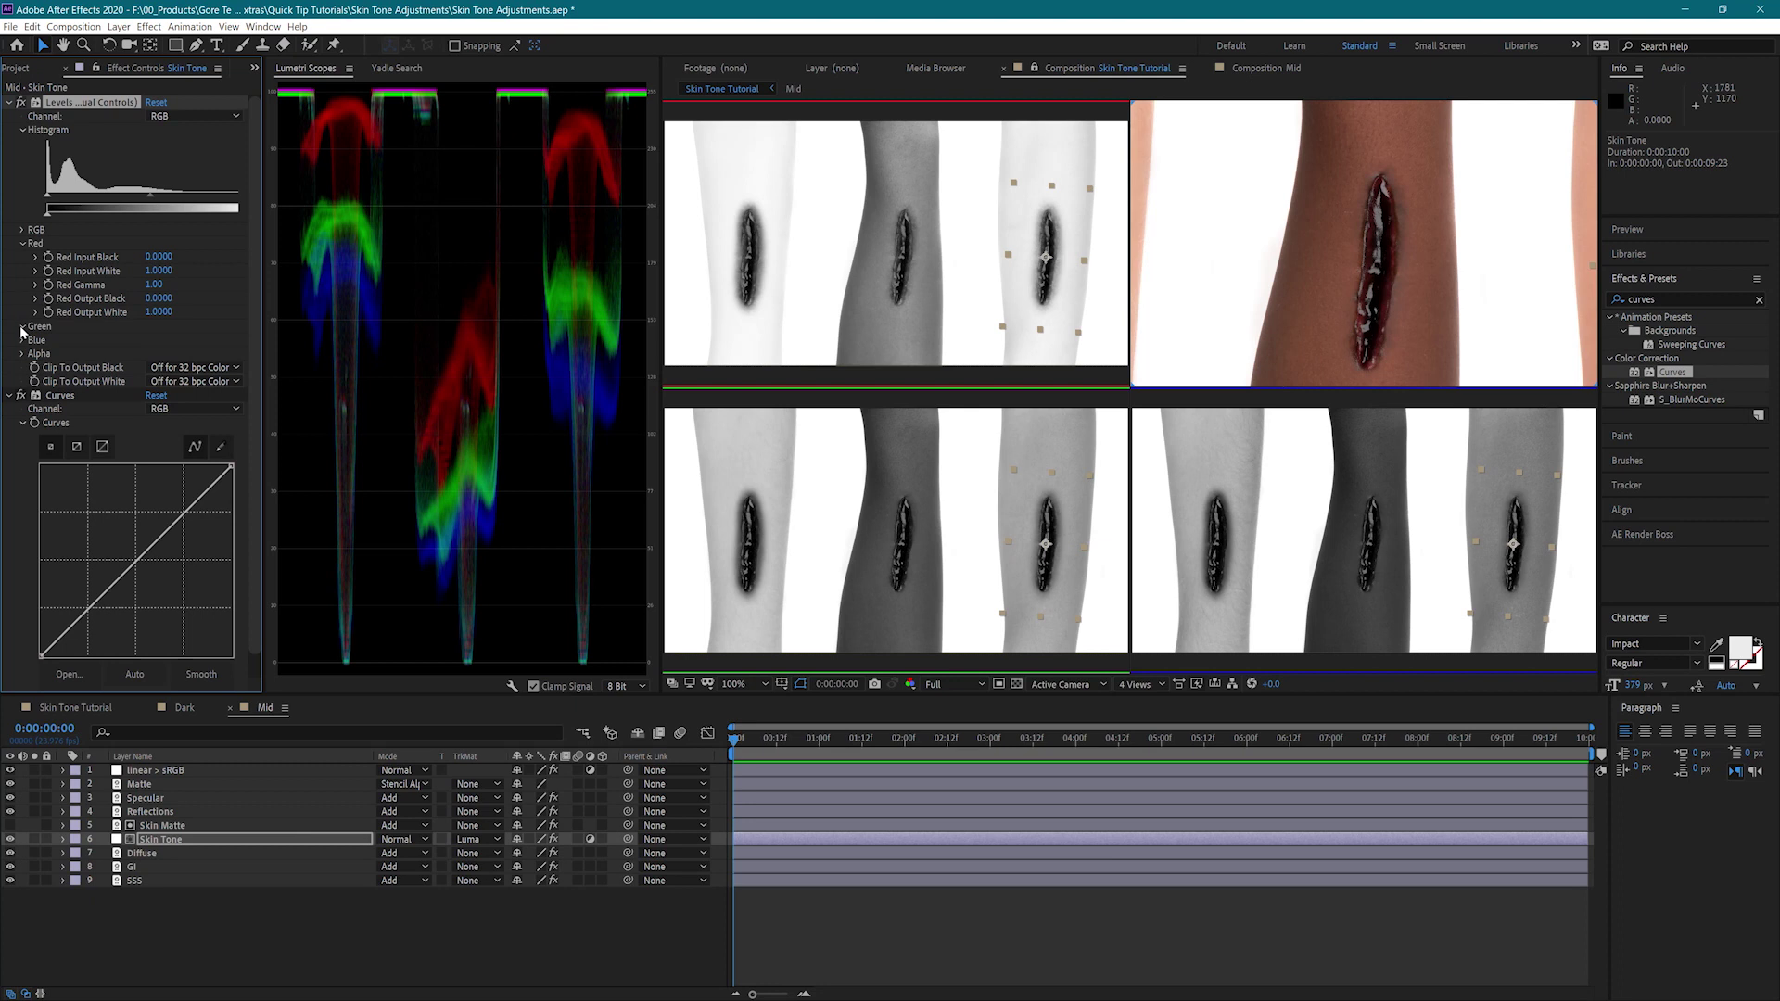
Expand Green and Blue in Levels and set gammas to Red 2.43, Green 1.89, Blue 1.57
left_click(22, 328)
left_click(21, 409)
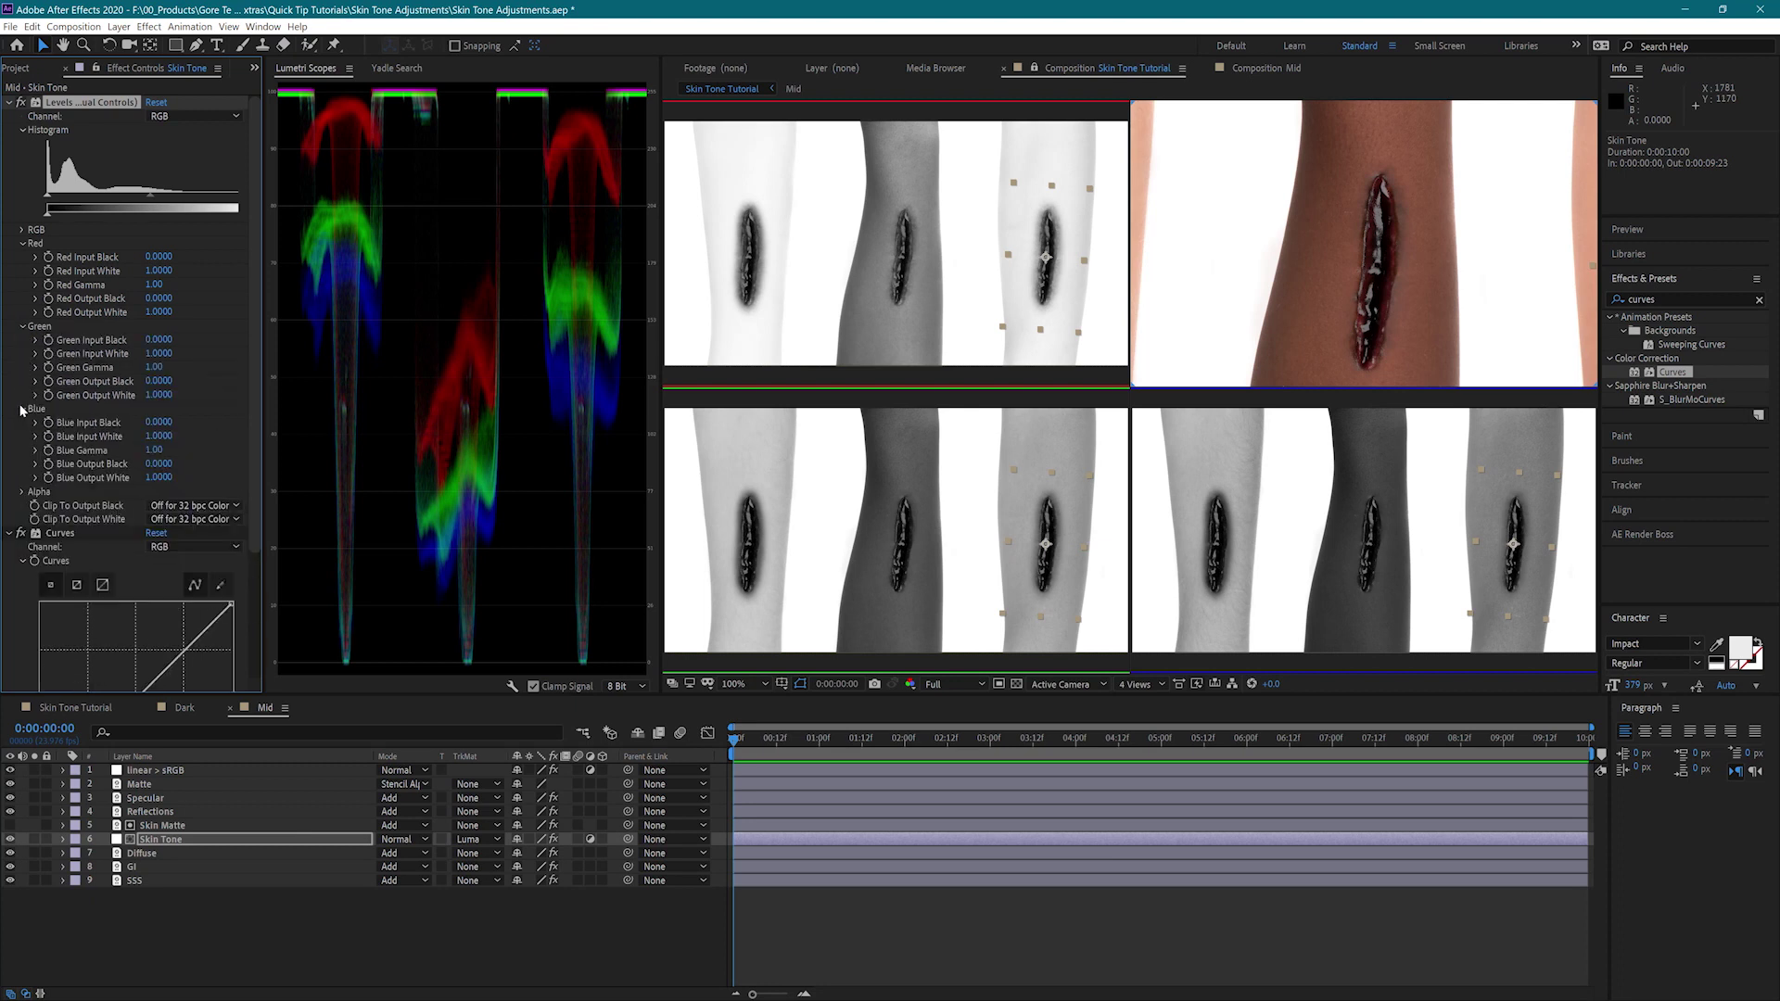
left_click_drag(161, 286, 200, 286)
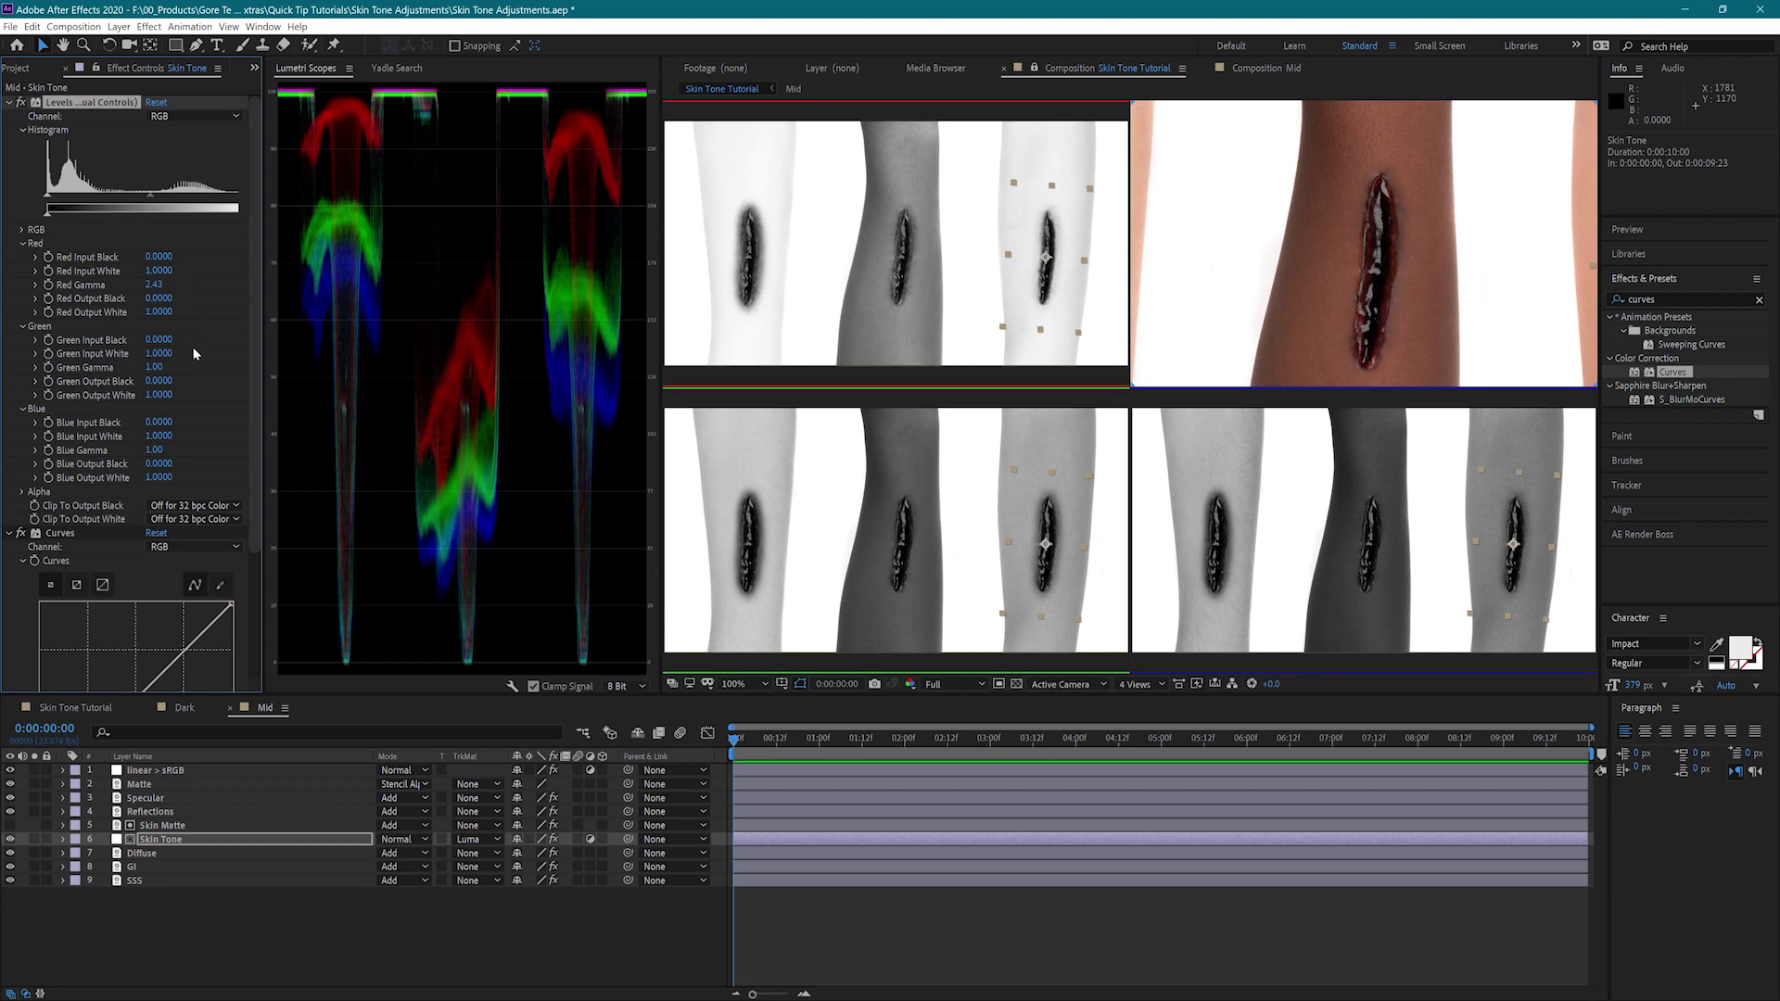
left_click_drag(153, 368, 154, 368)
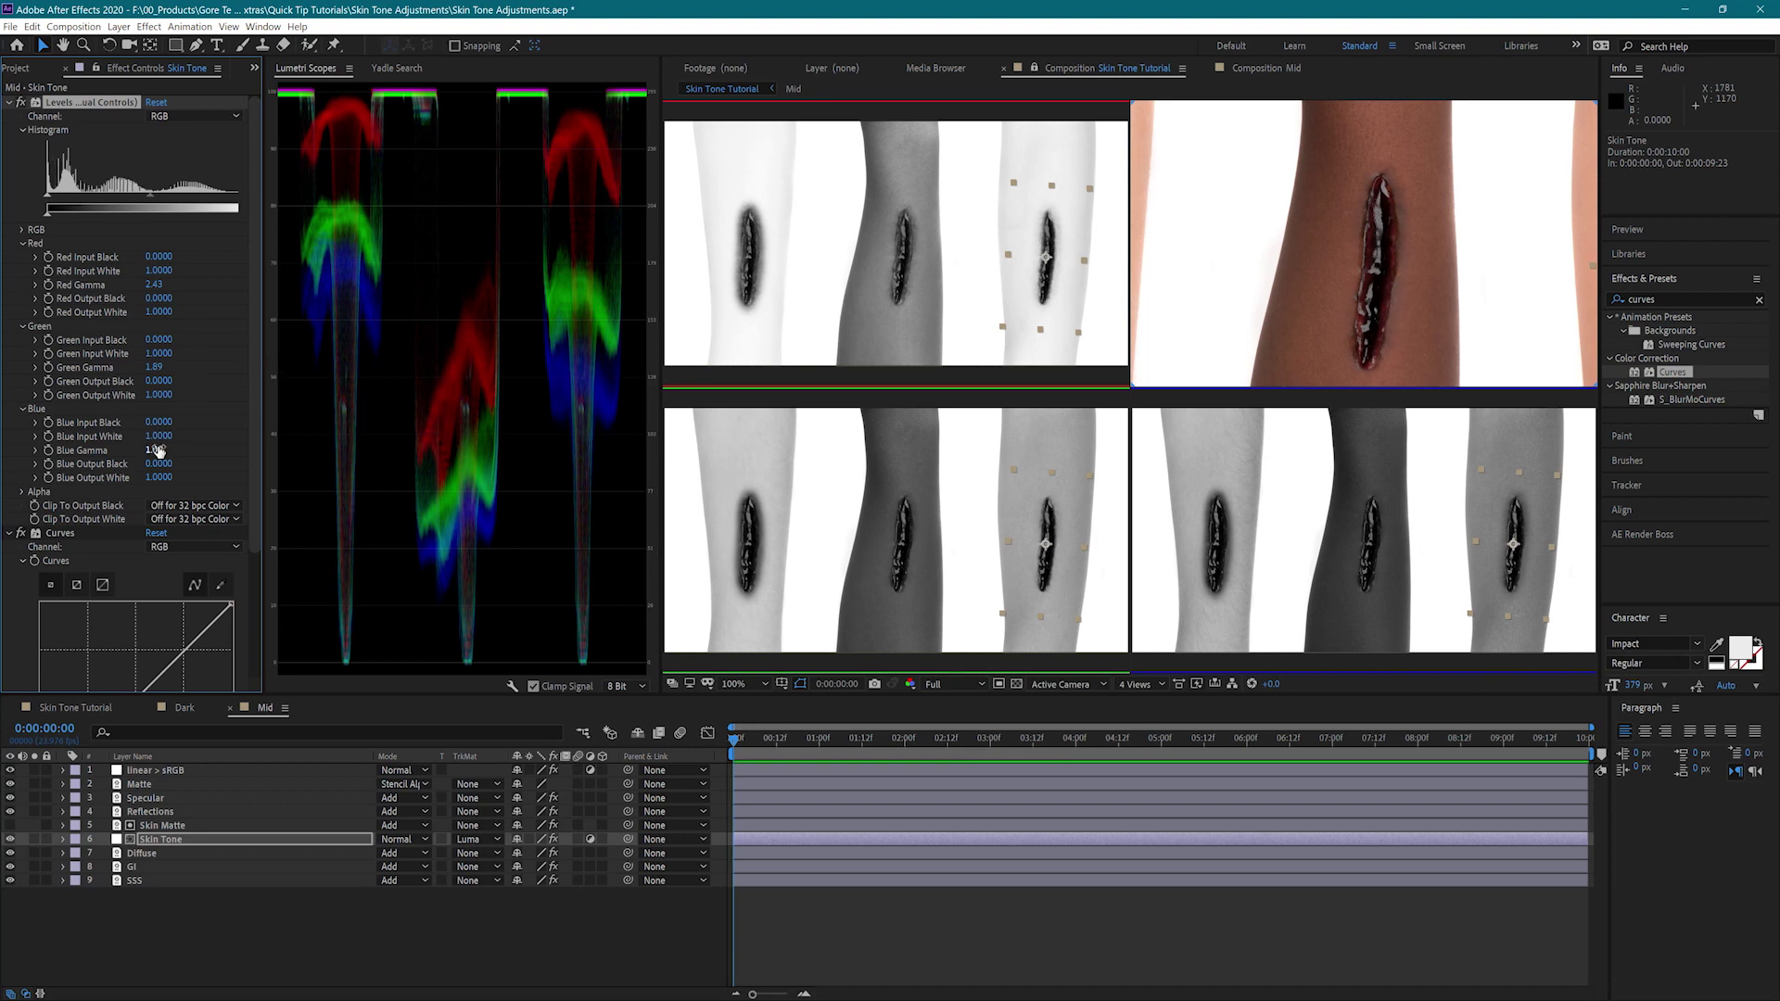
left_click_drag(158, 452, 290, 446)
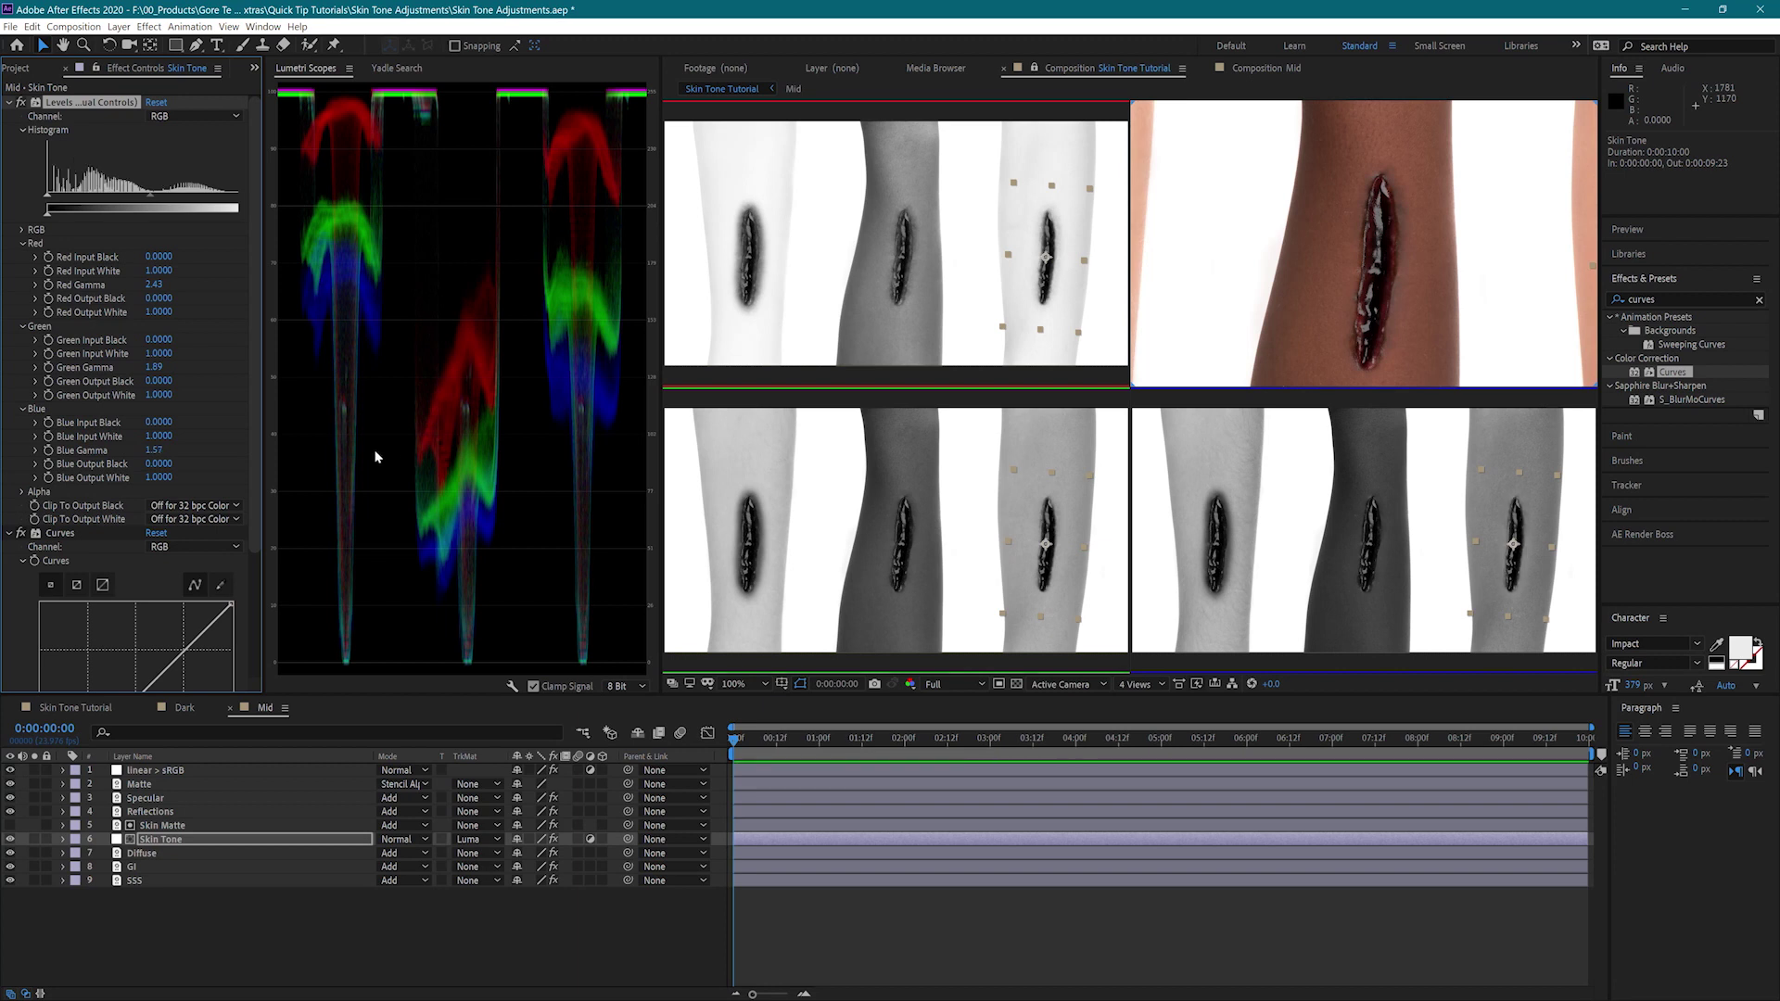
scroll(119, 467, "down", 3)
Add two points to lift the Mid skin's RGB curve above the diagonal
left_click(158, 531)
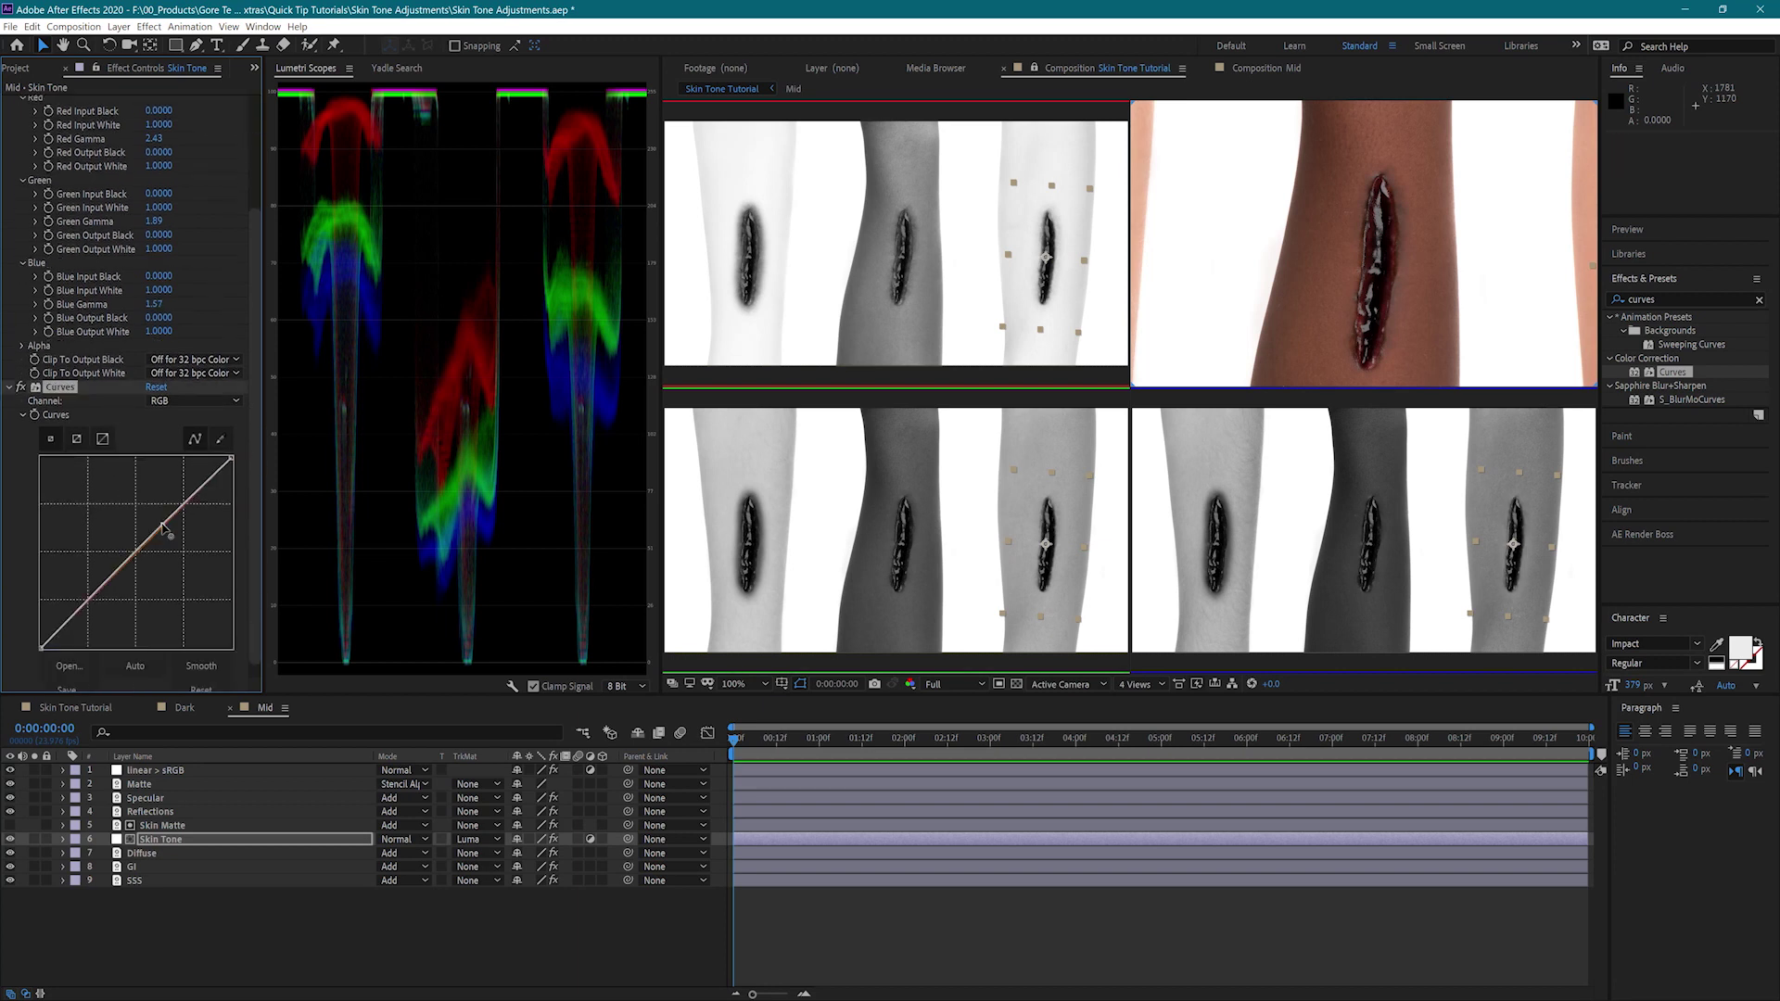
left_click_drag(109, 582, 108, 567)
scroll(1430, 313, "down", 2)
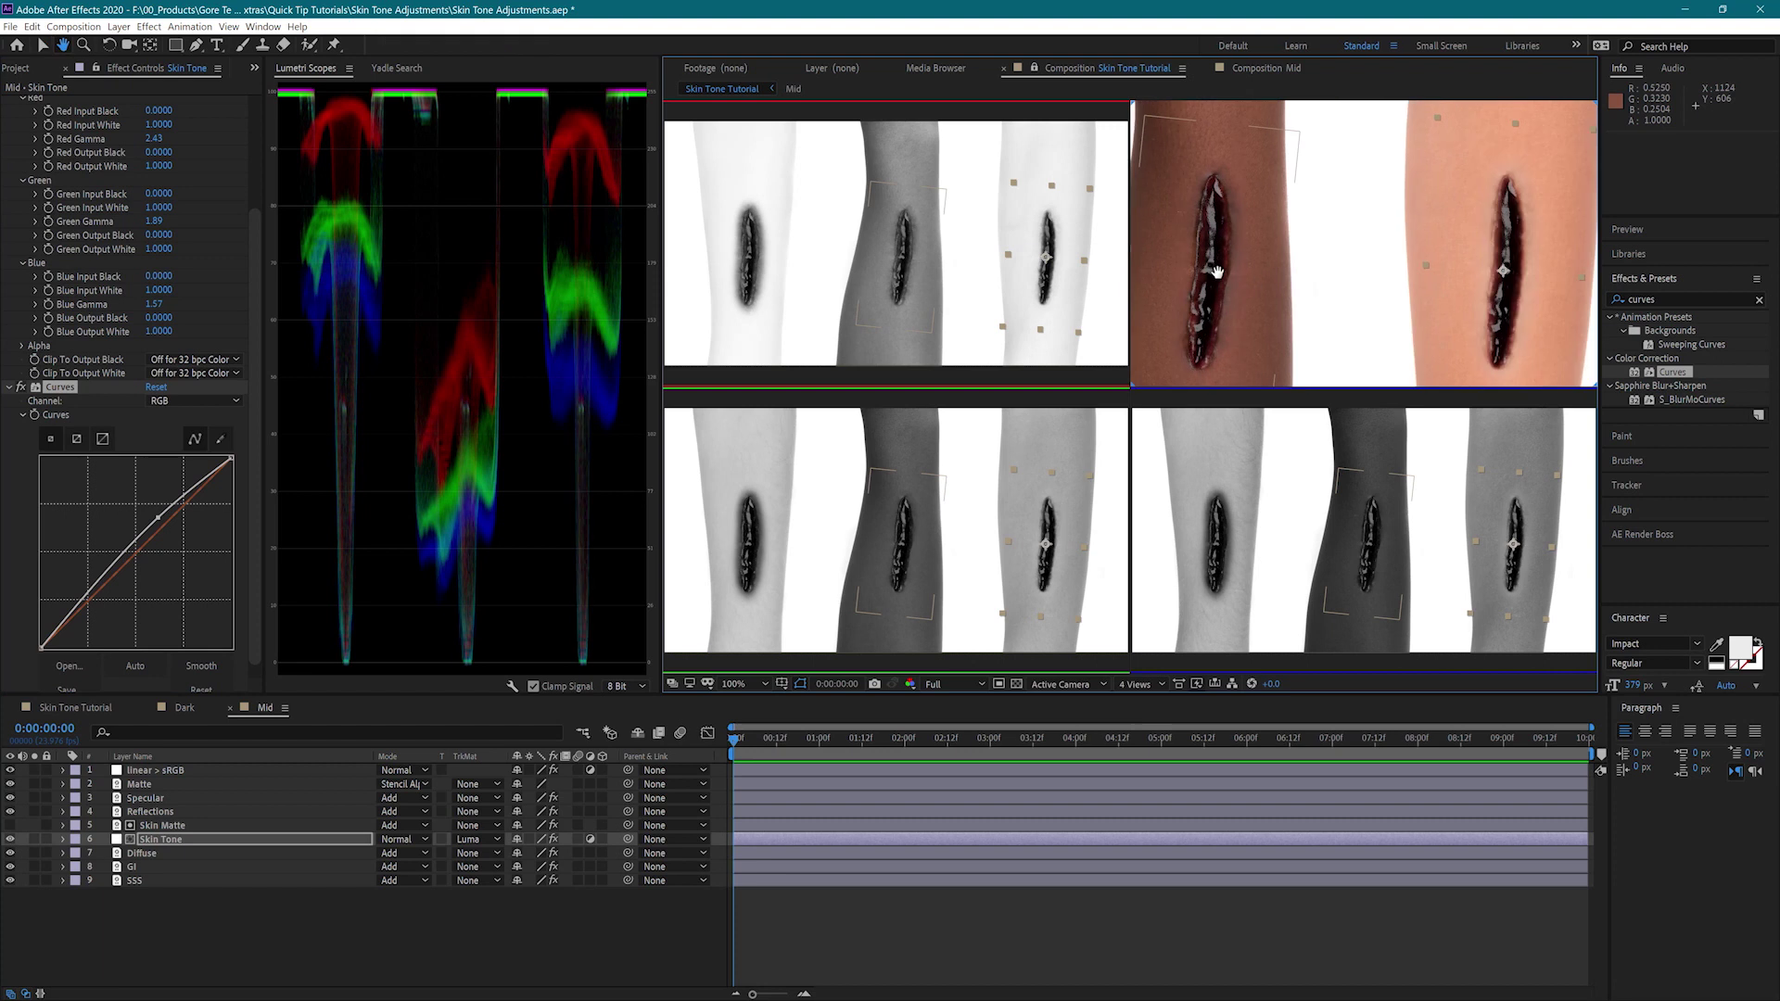
left_click(90, 595)
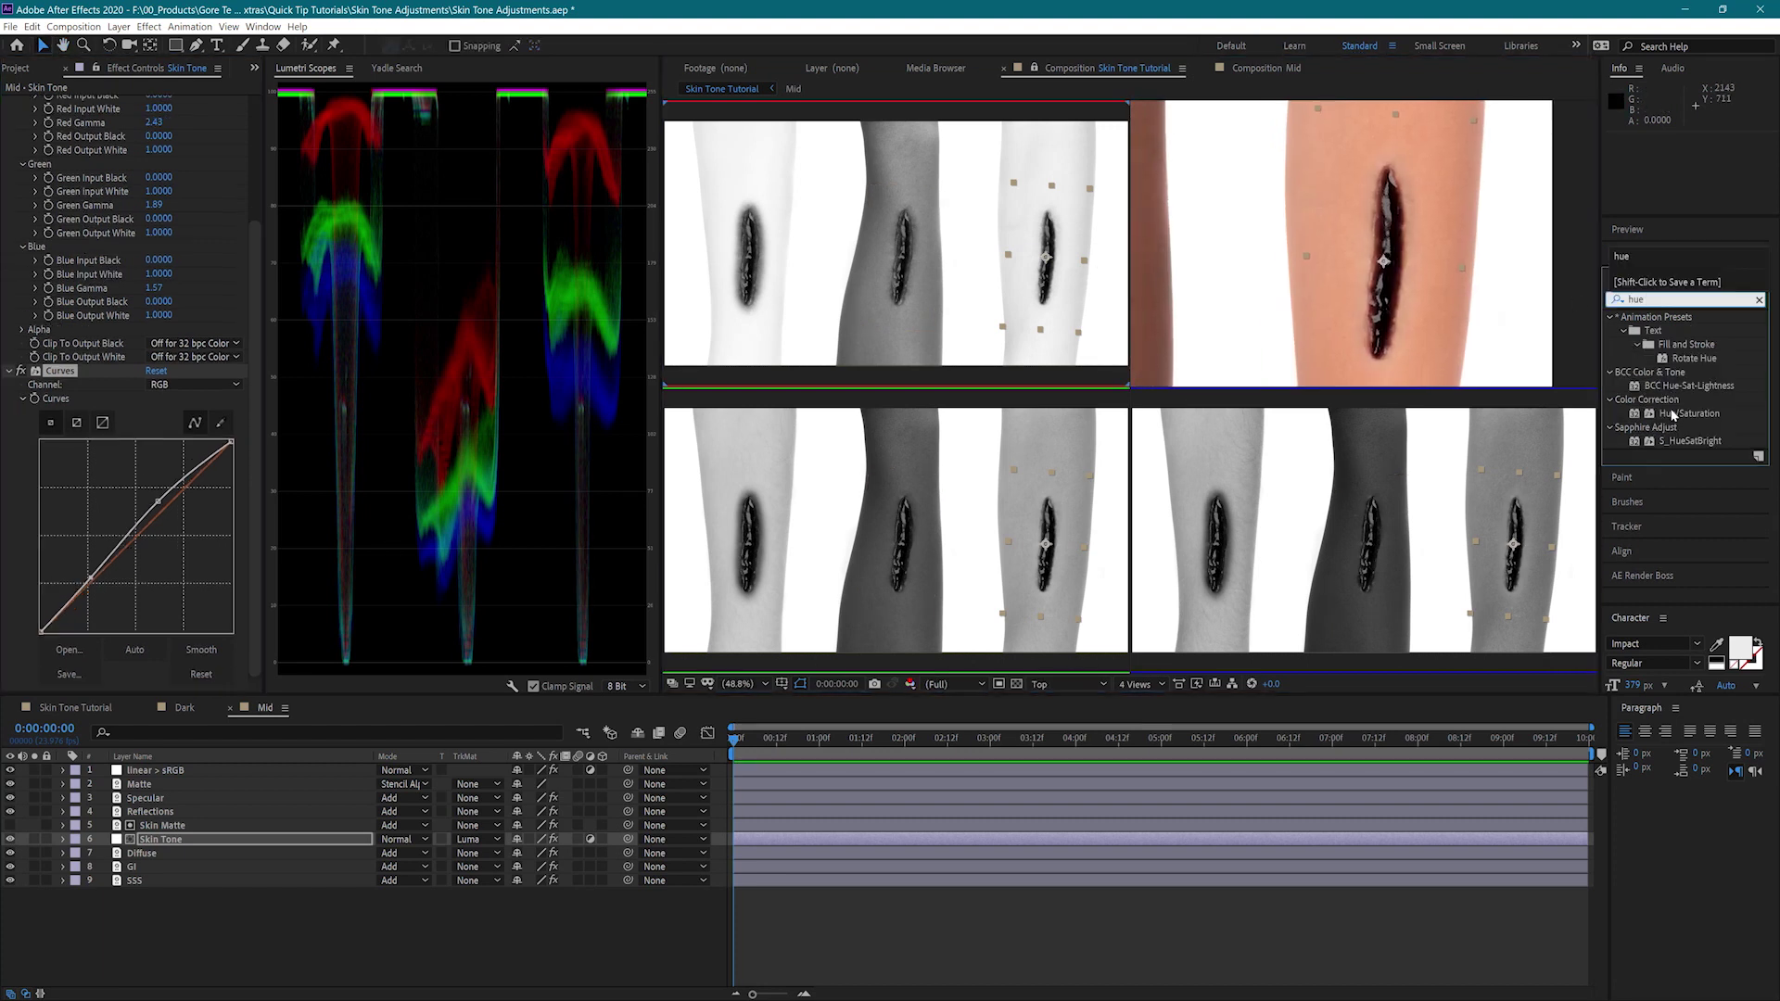
Apply Hue/Saturation to the Mid Skin Tone layer with Master Saturation 10
left_click_drag(1674, 415, 153, 594)
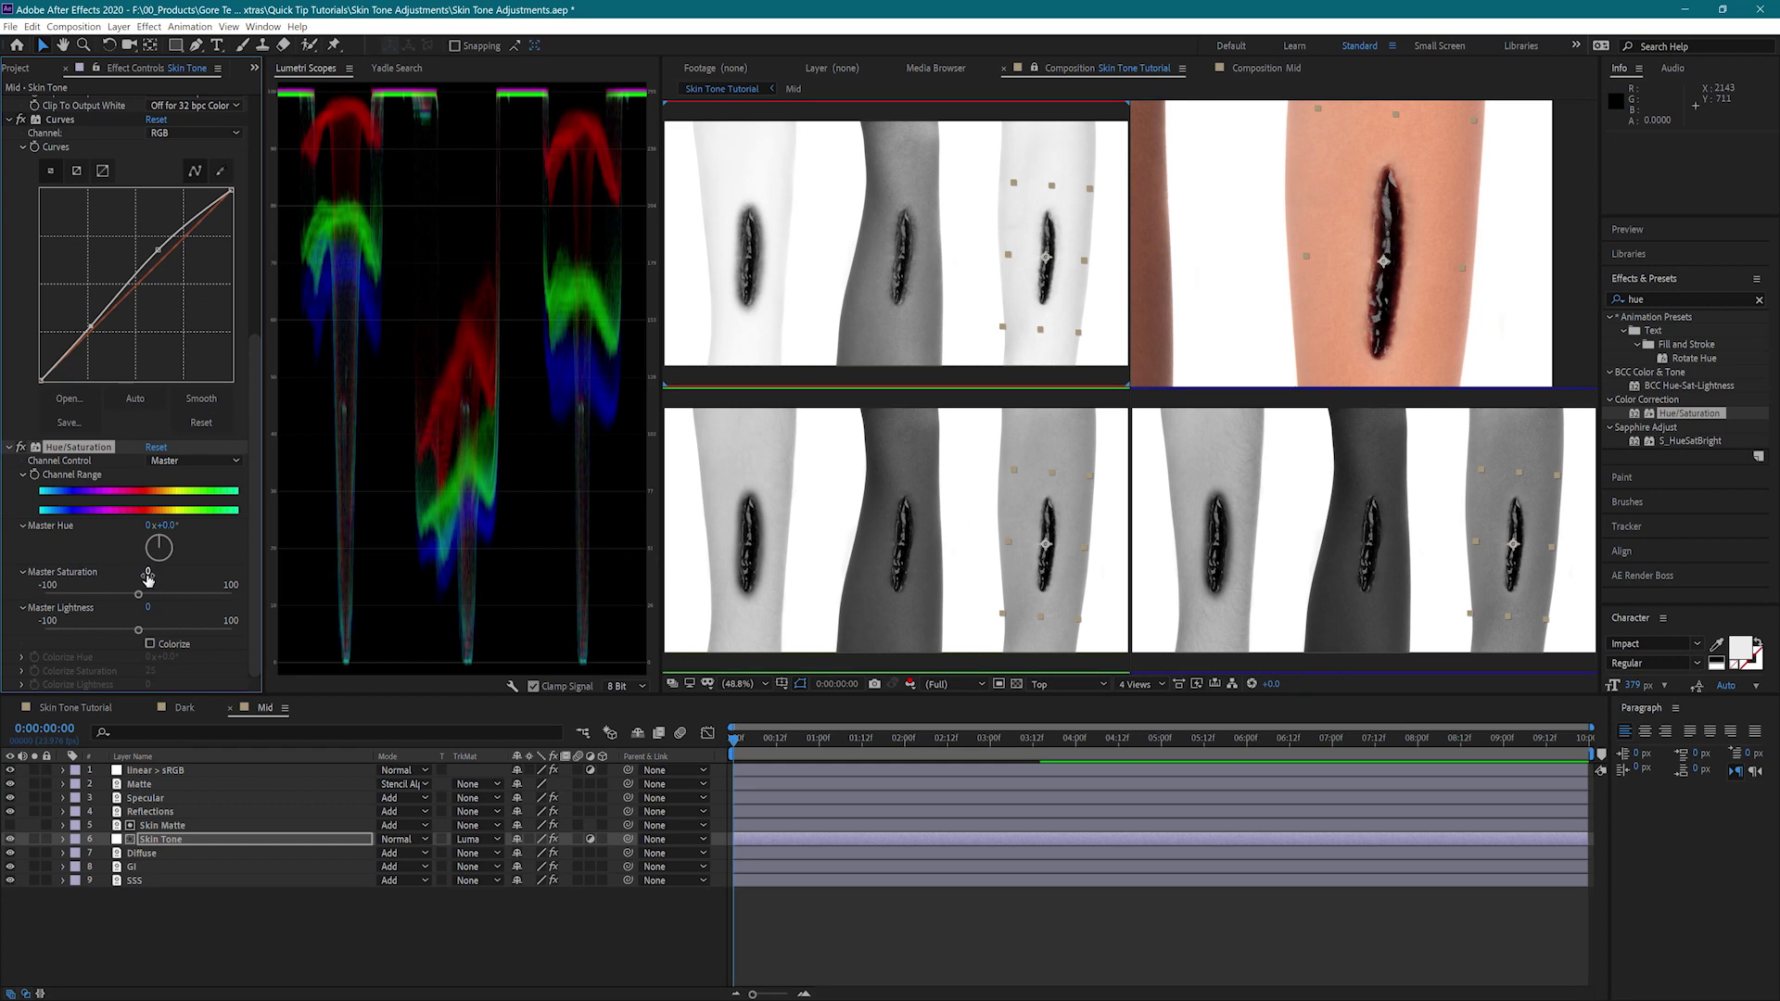
left_click(148, 572)
type("10")
key("Return")
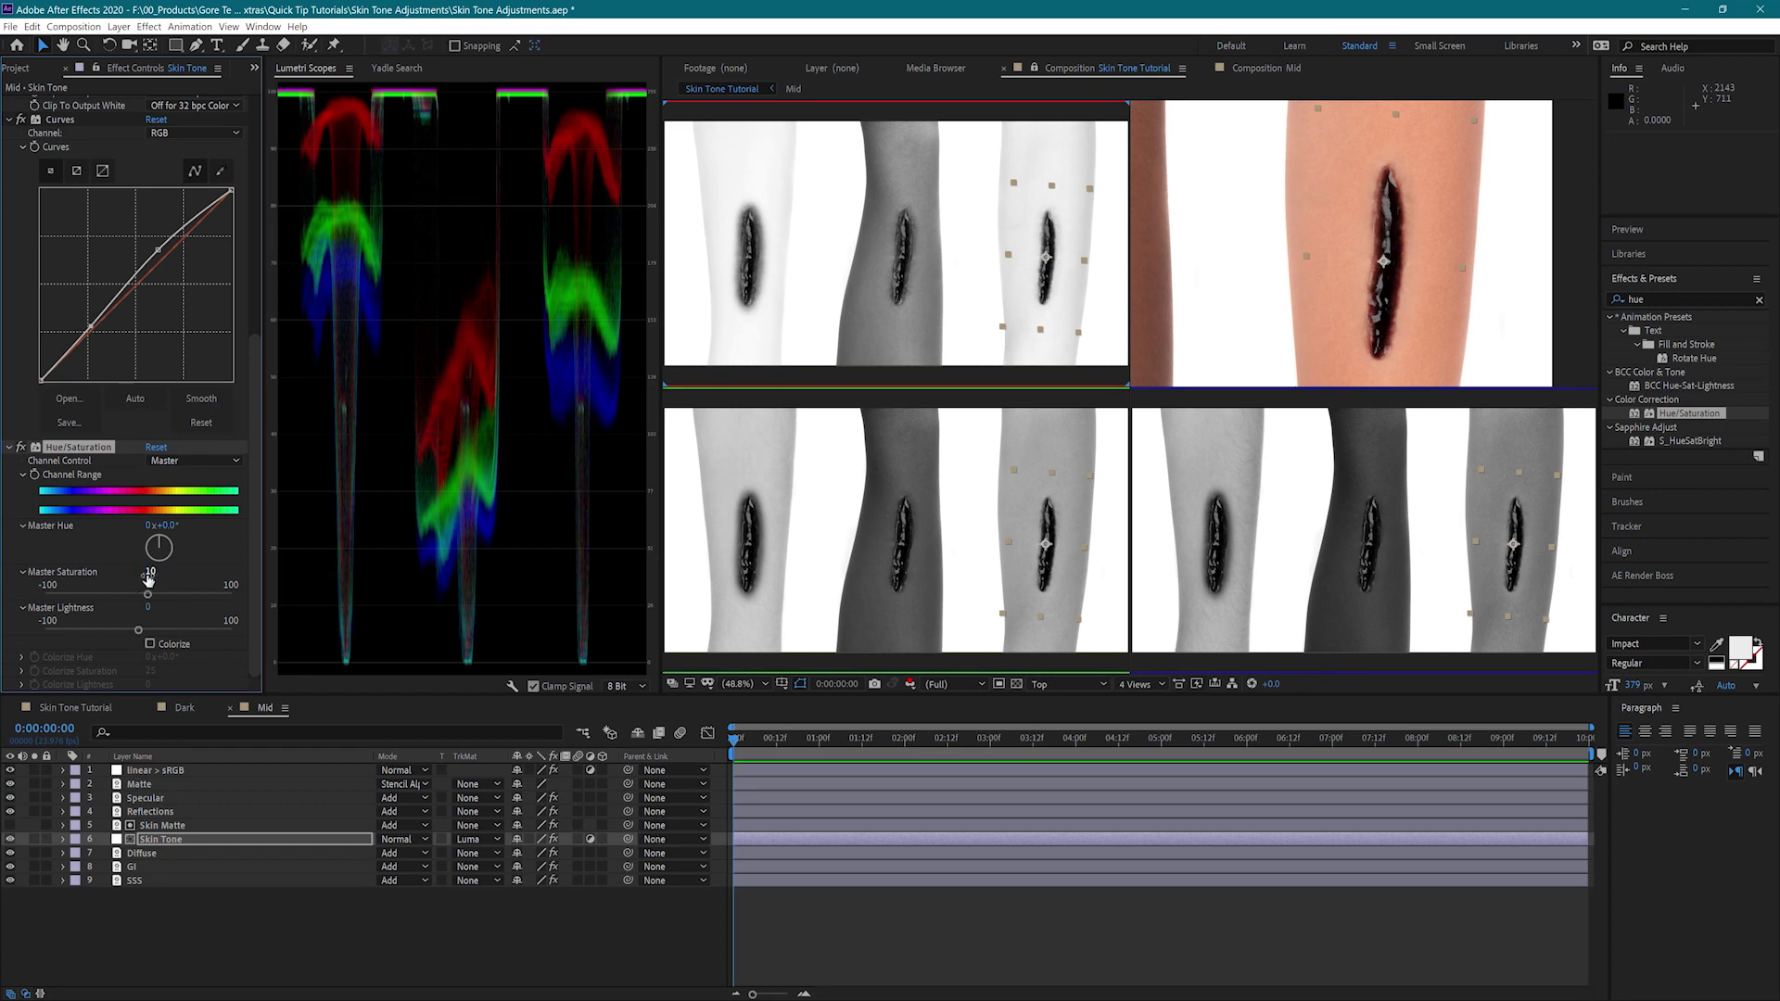
left_click_drag(1411, 276, 1398, 270)
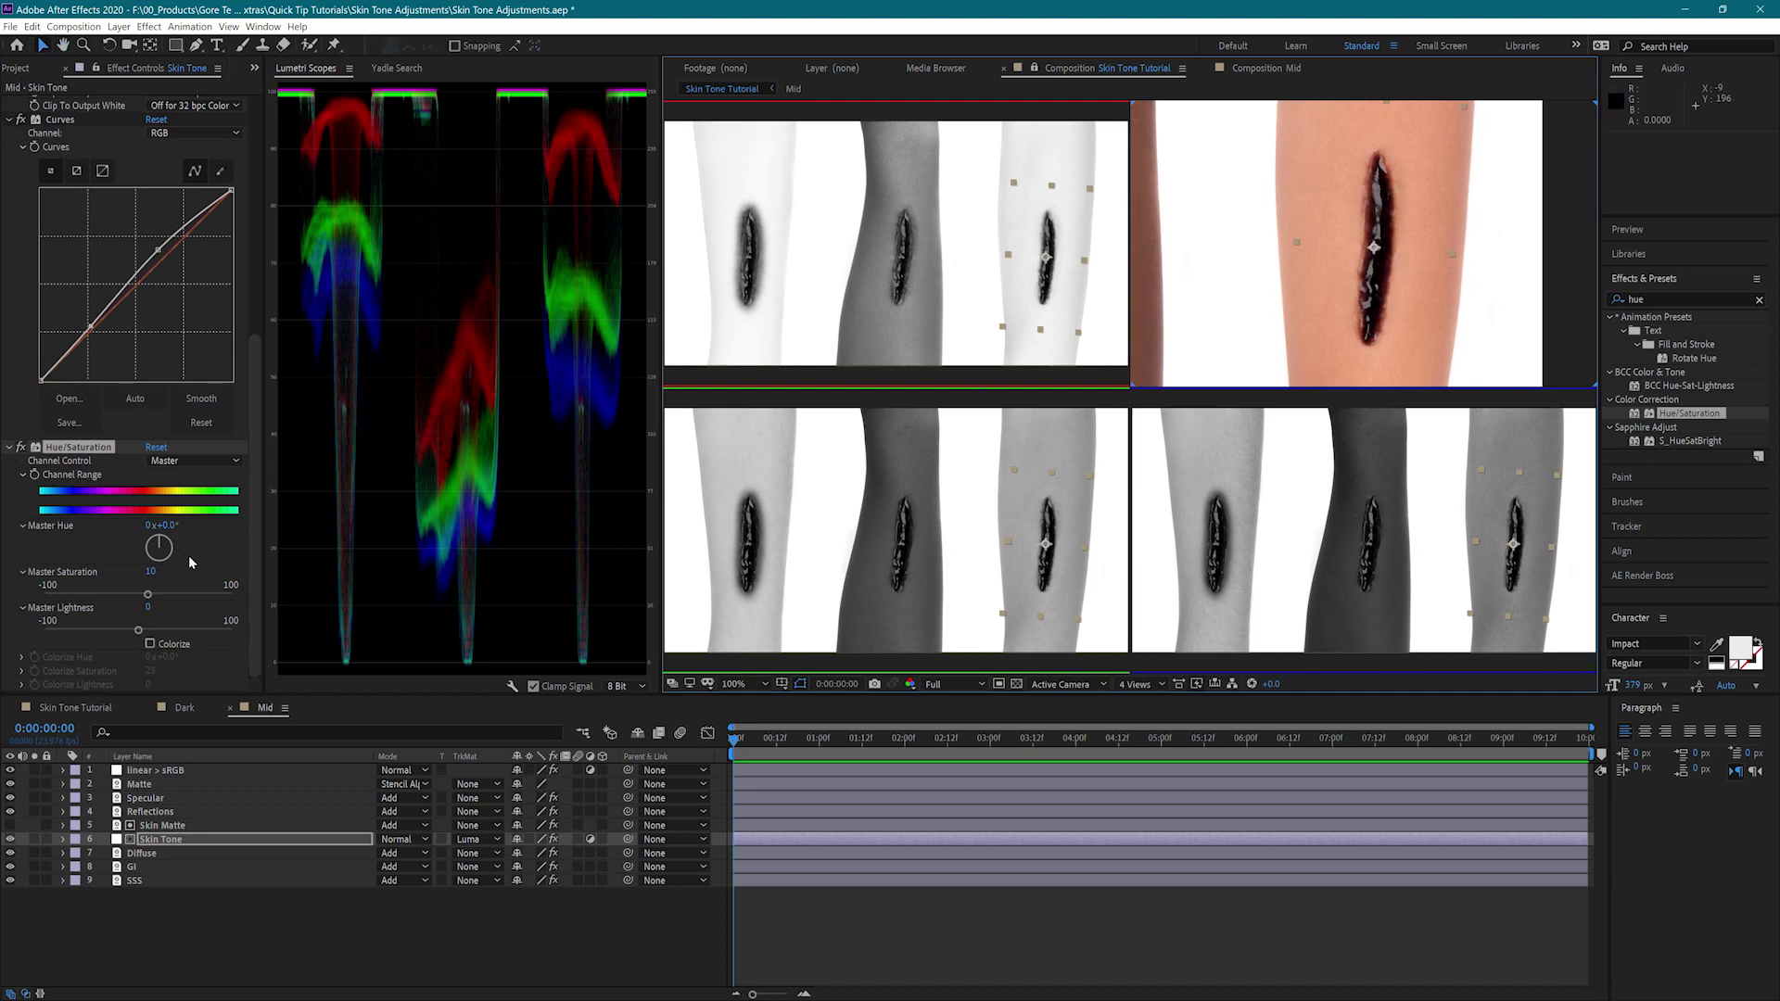
Open the Light precomp and reset its Skin Tone layer's Curves to a straight line
left_click(74, 708)
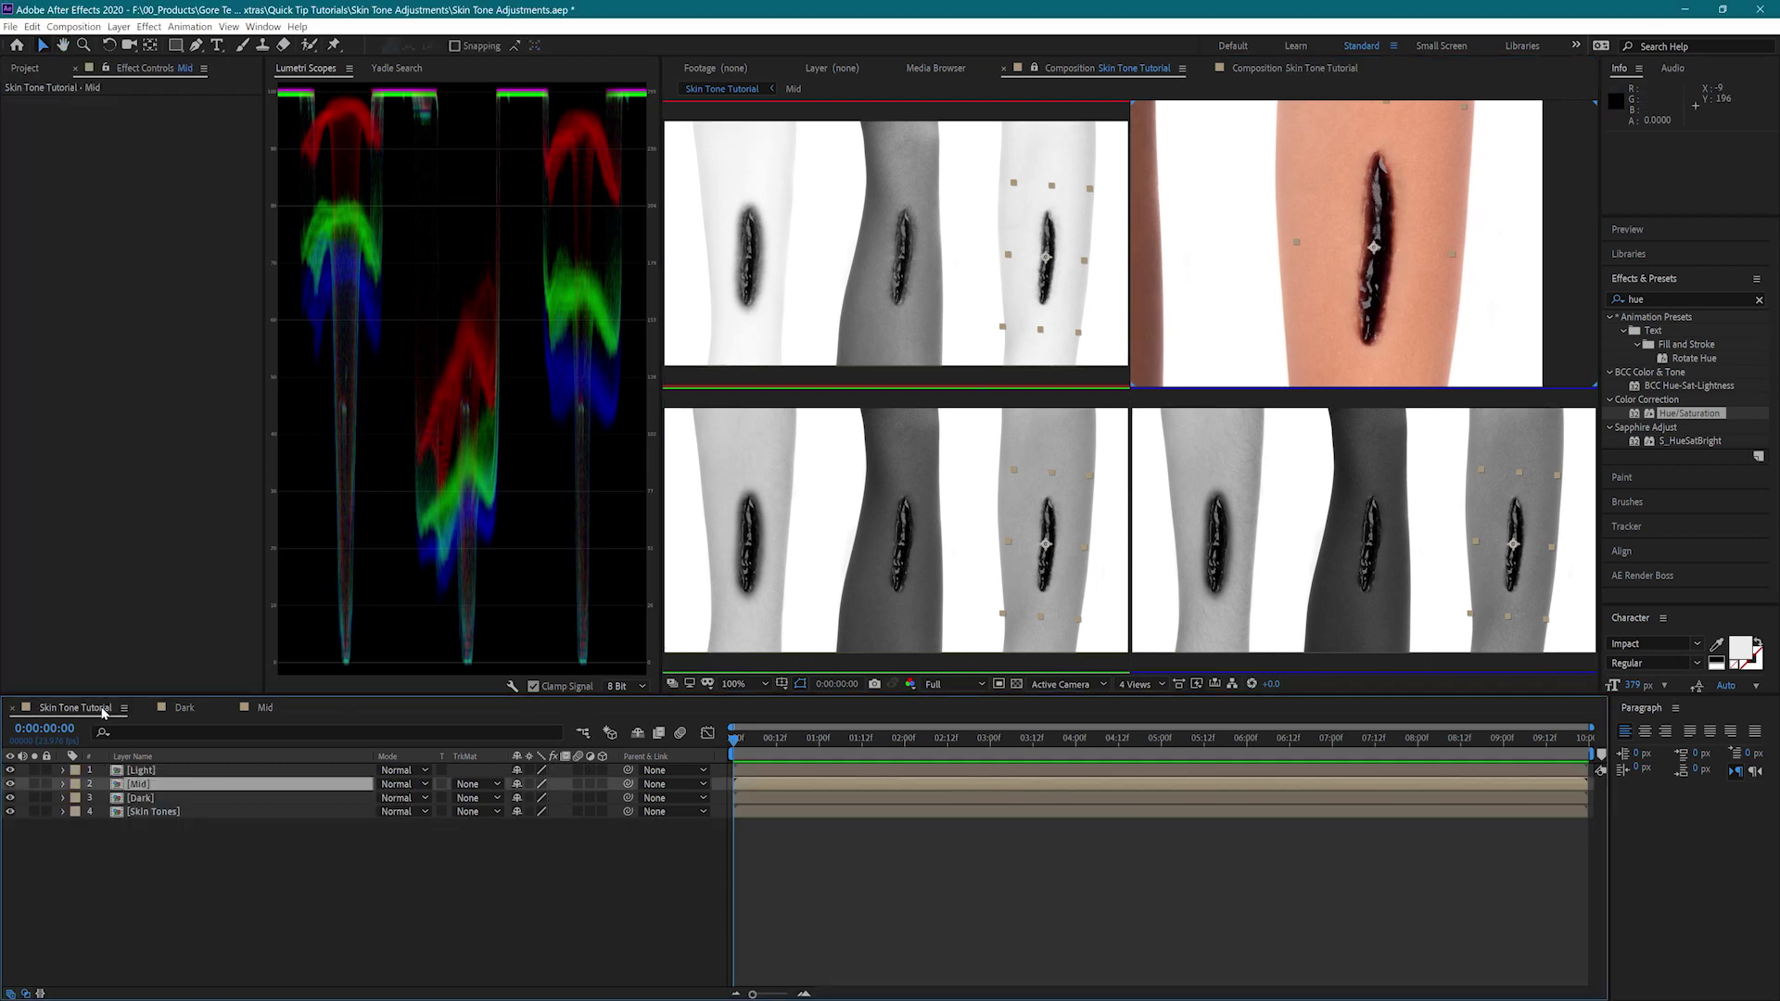
left_click(139, 770)
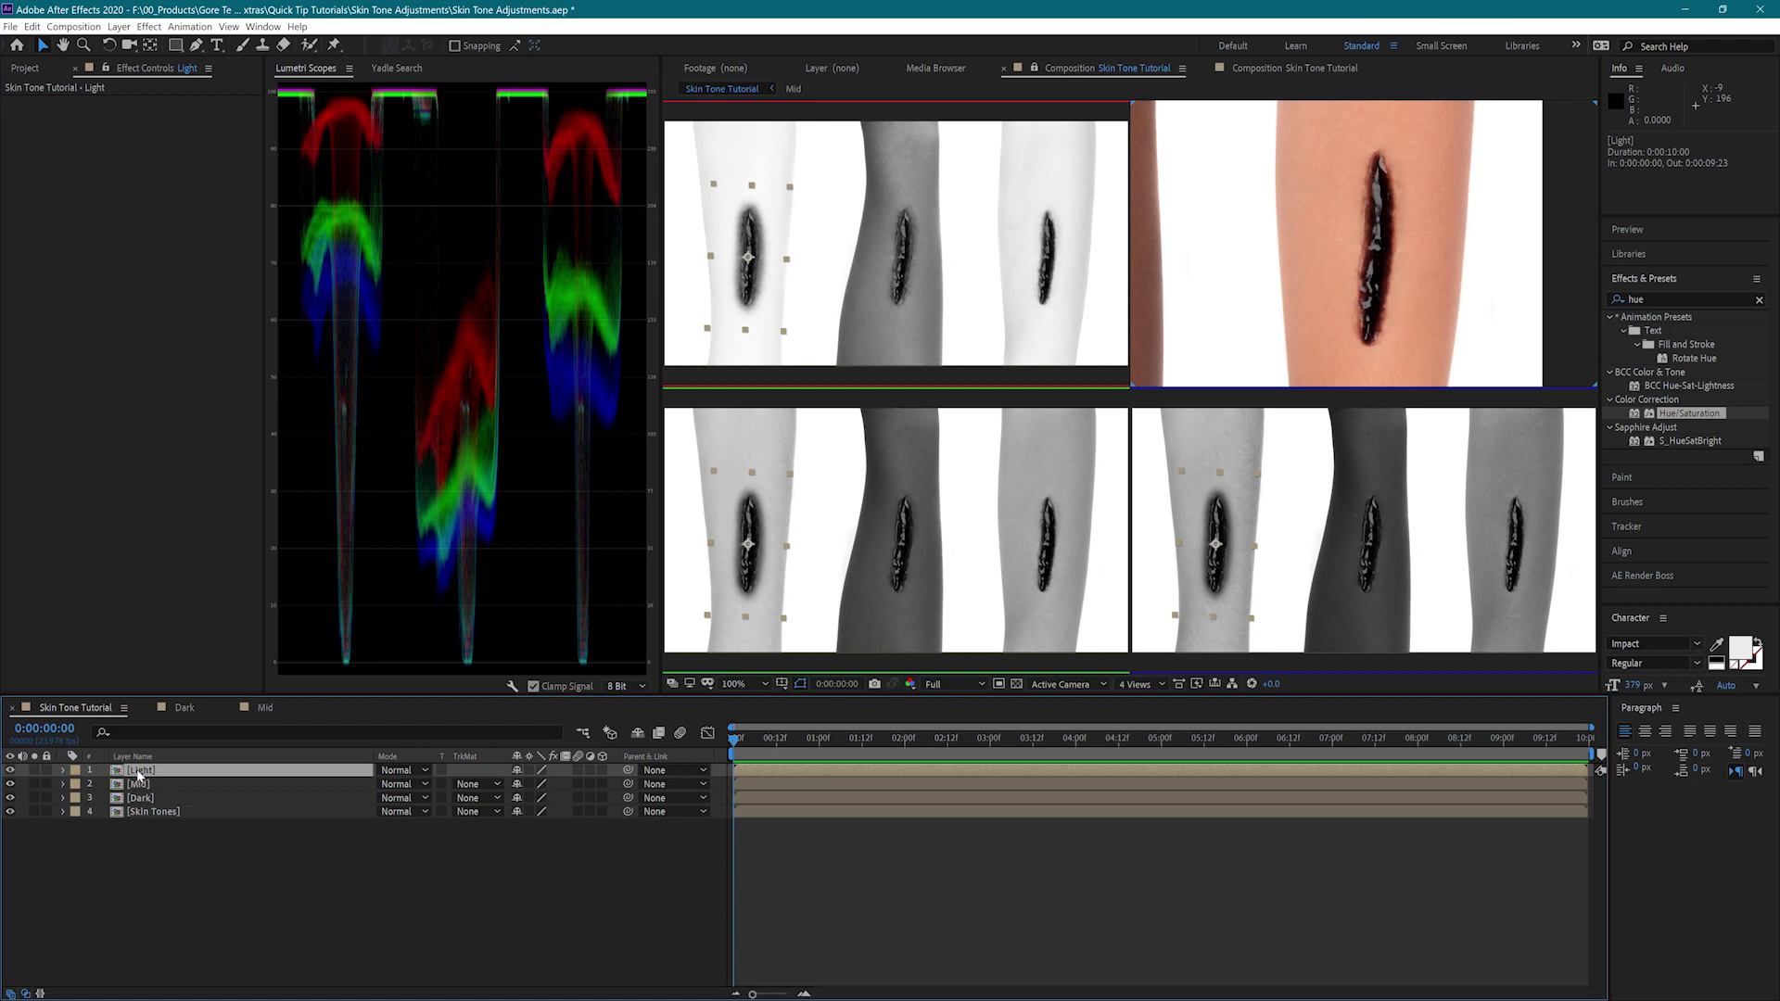
double_click(140, 773)
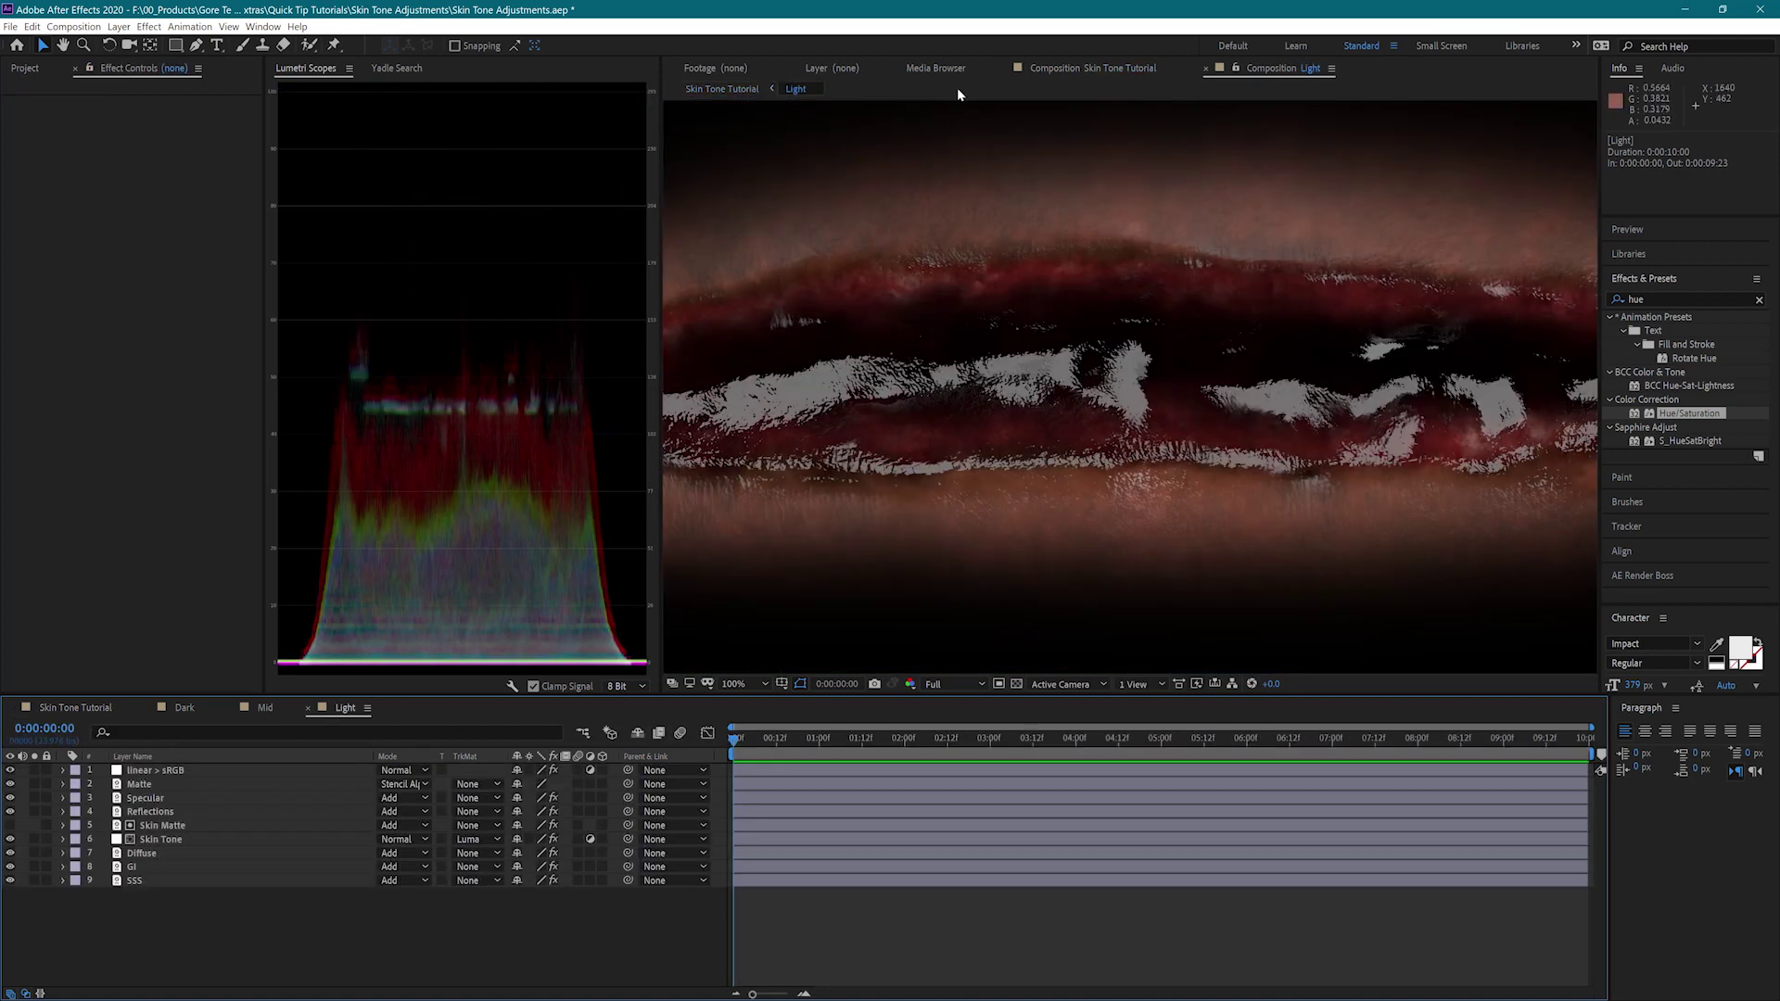
left_click(1081, 66)
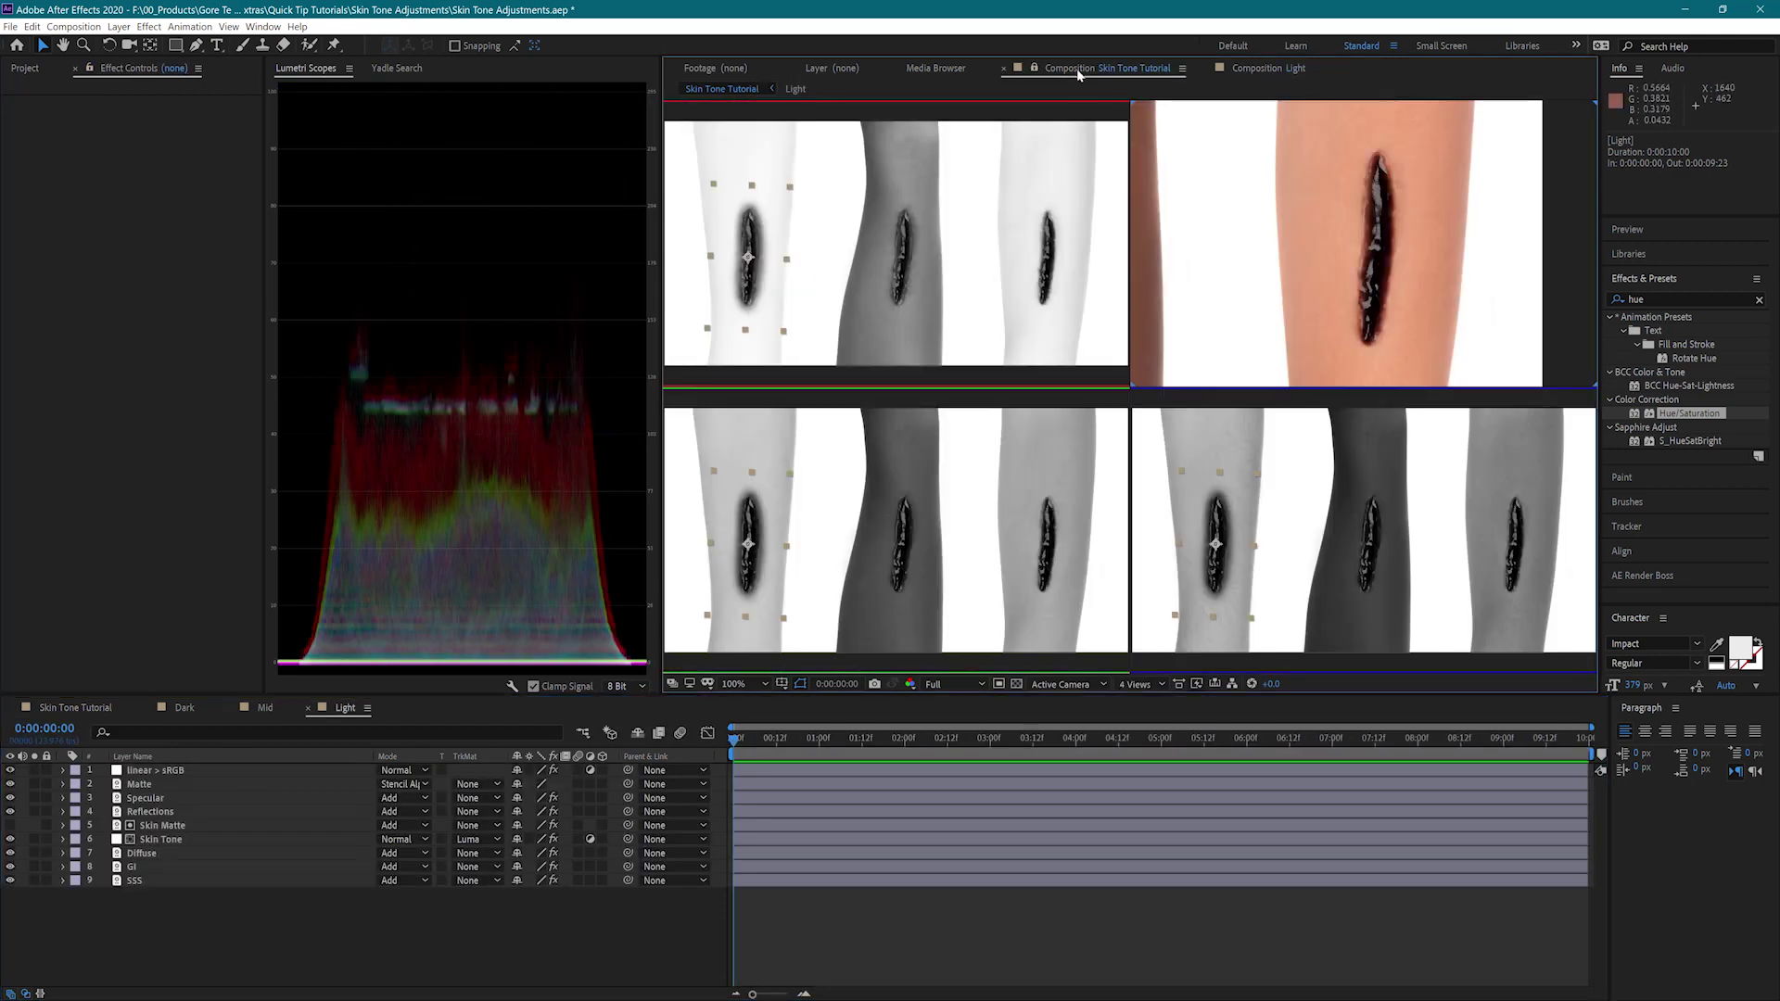
left_click(163, 826)
left_click(209, 839)
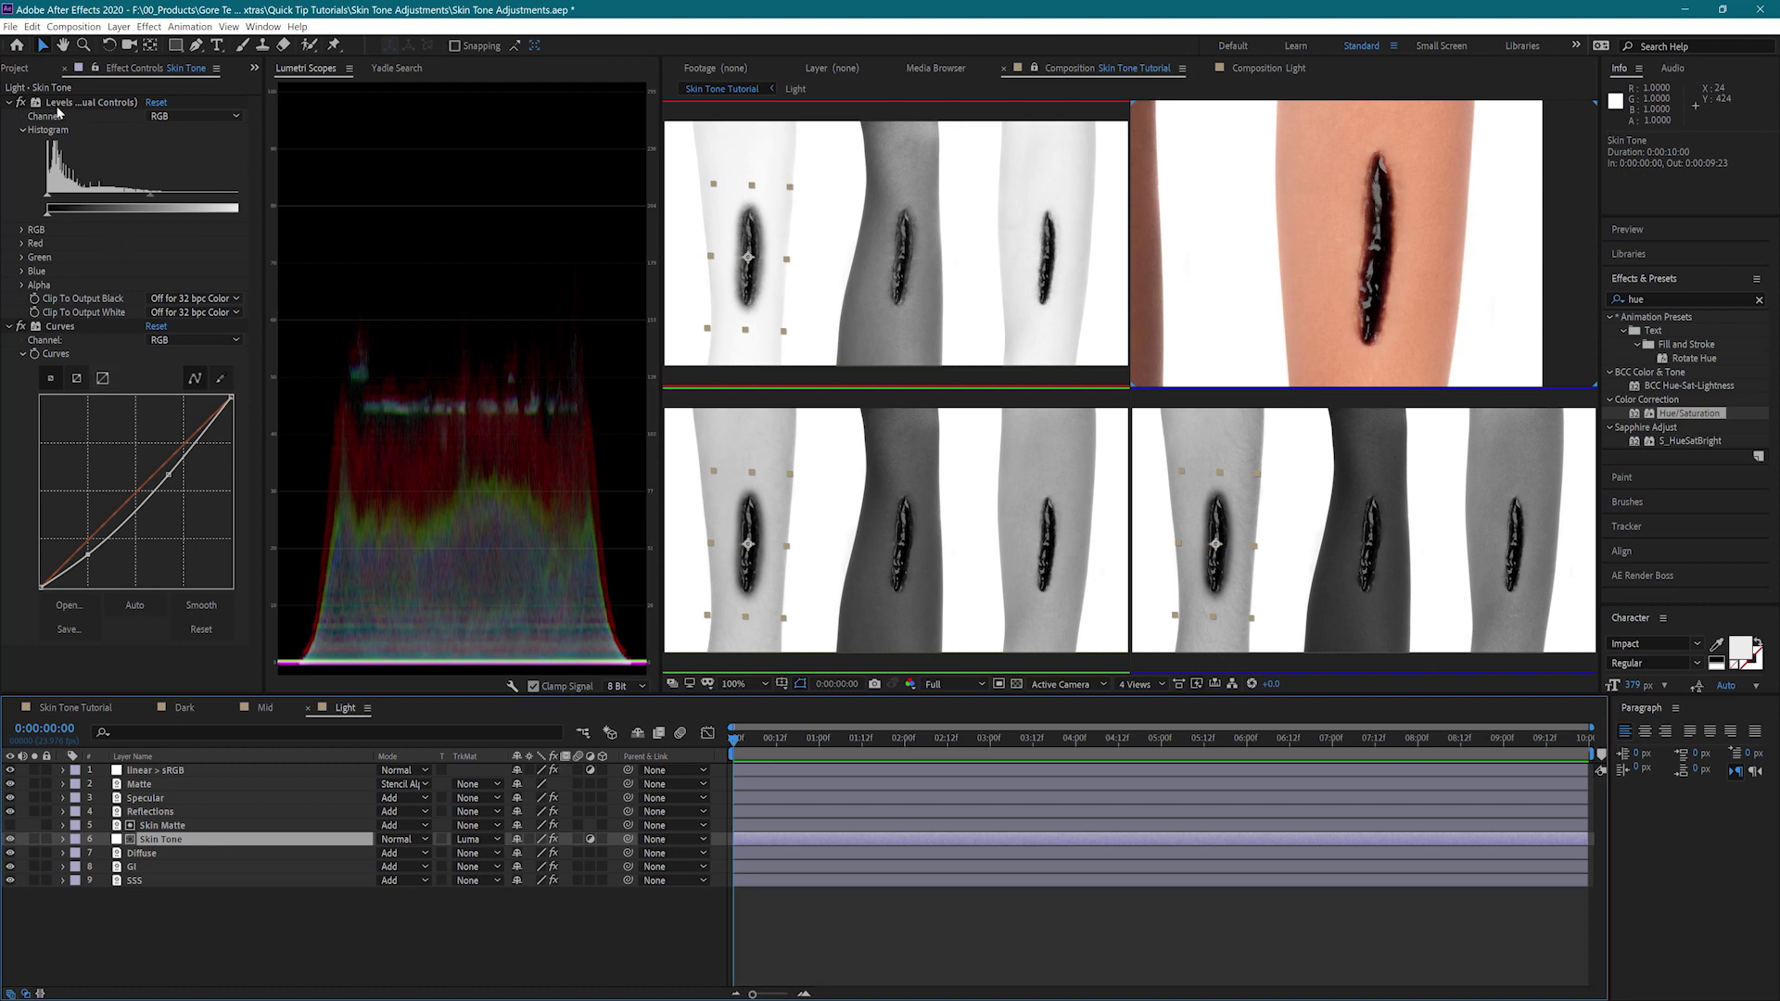
left_click(156, 103)
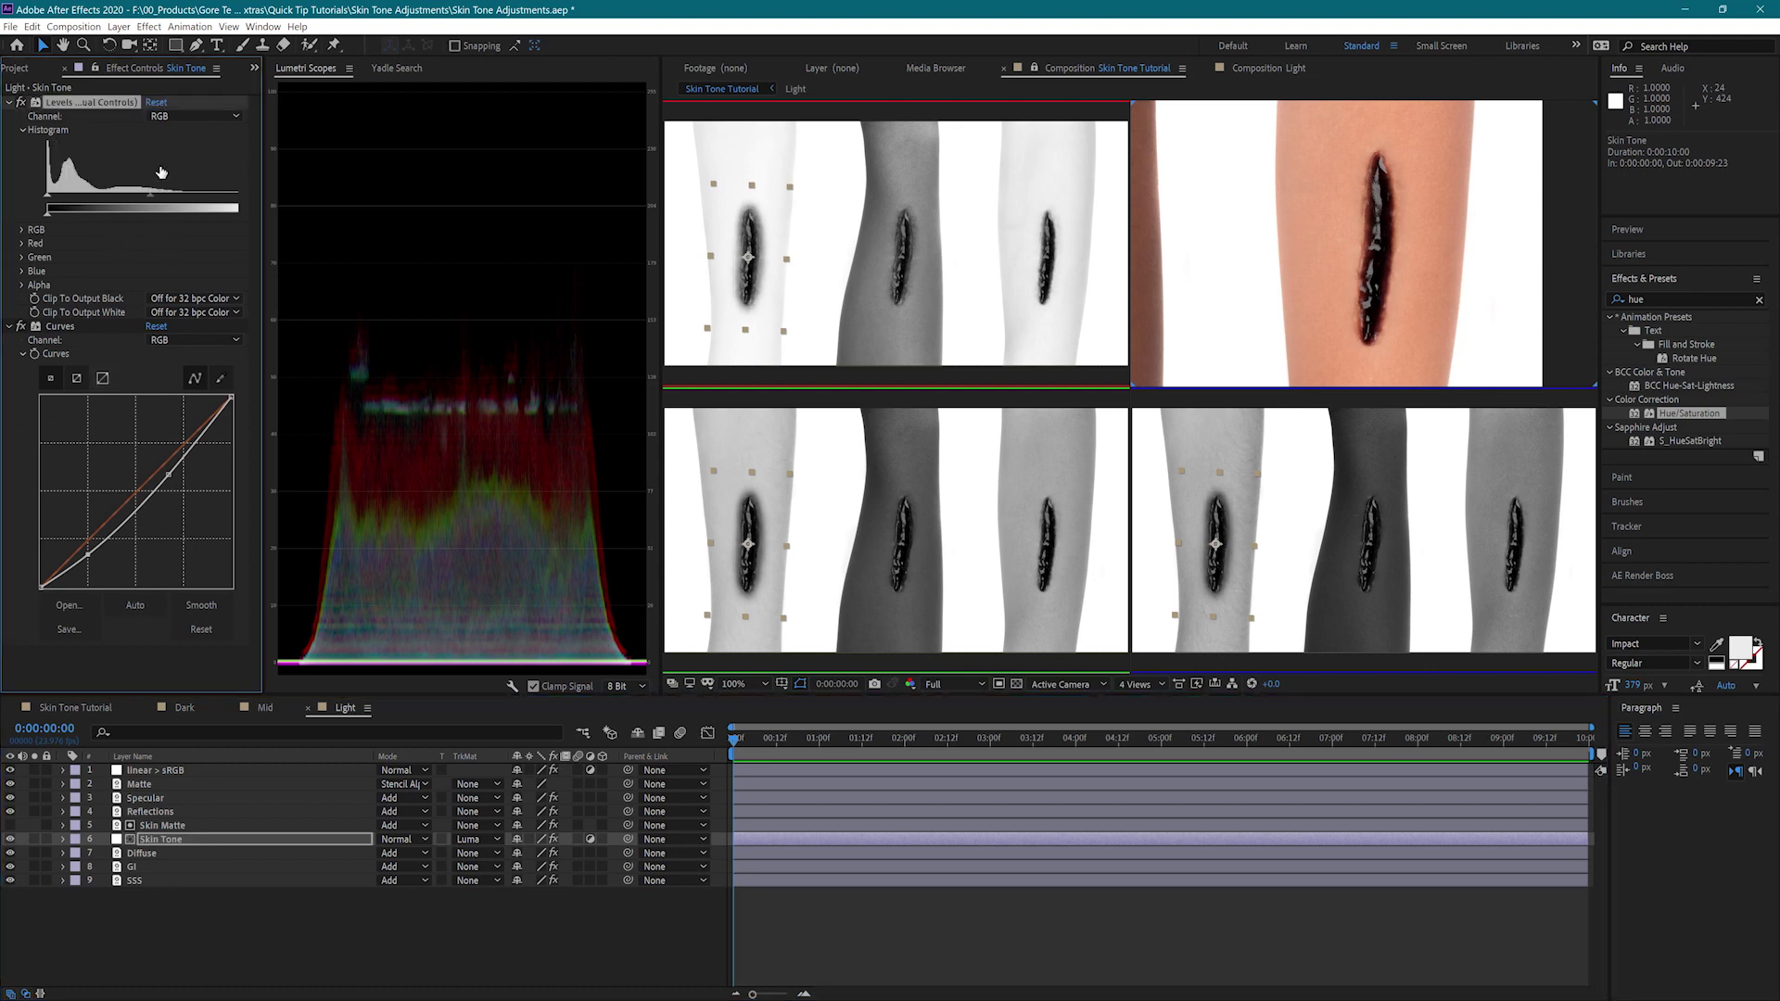
left_click(156, 328)
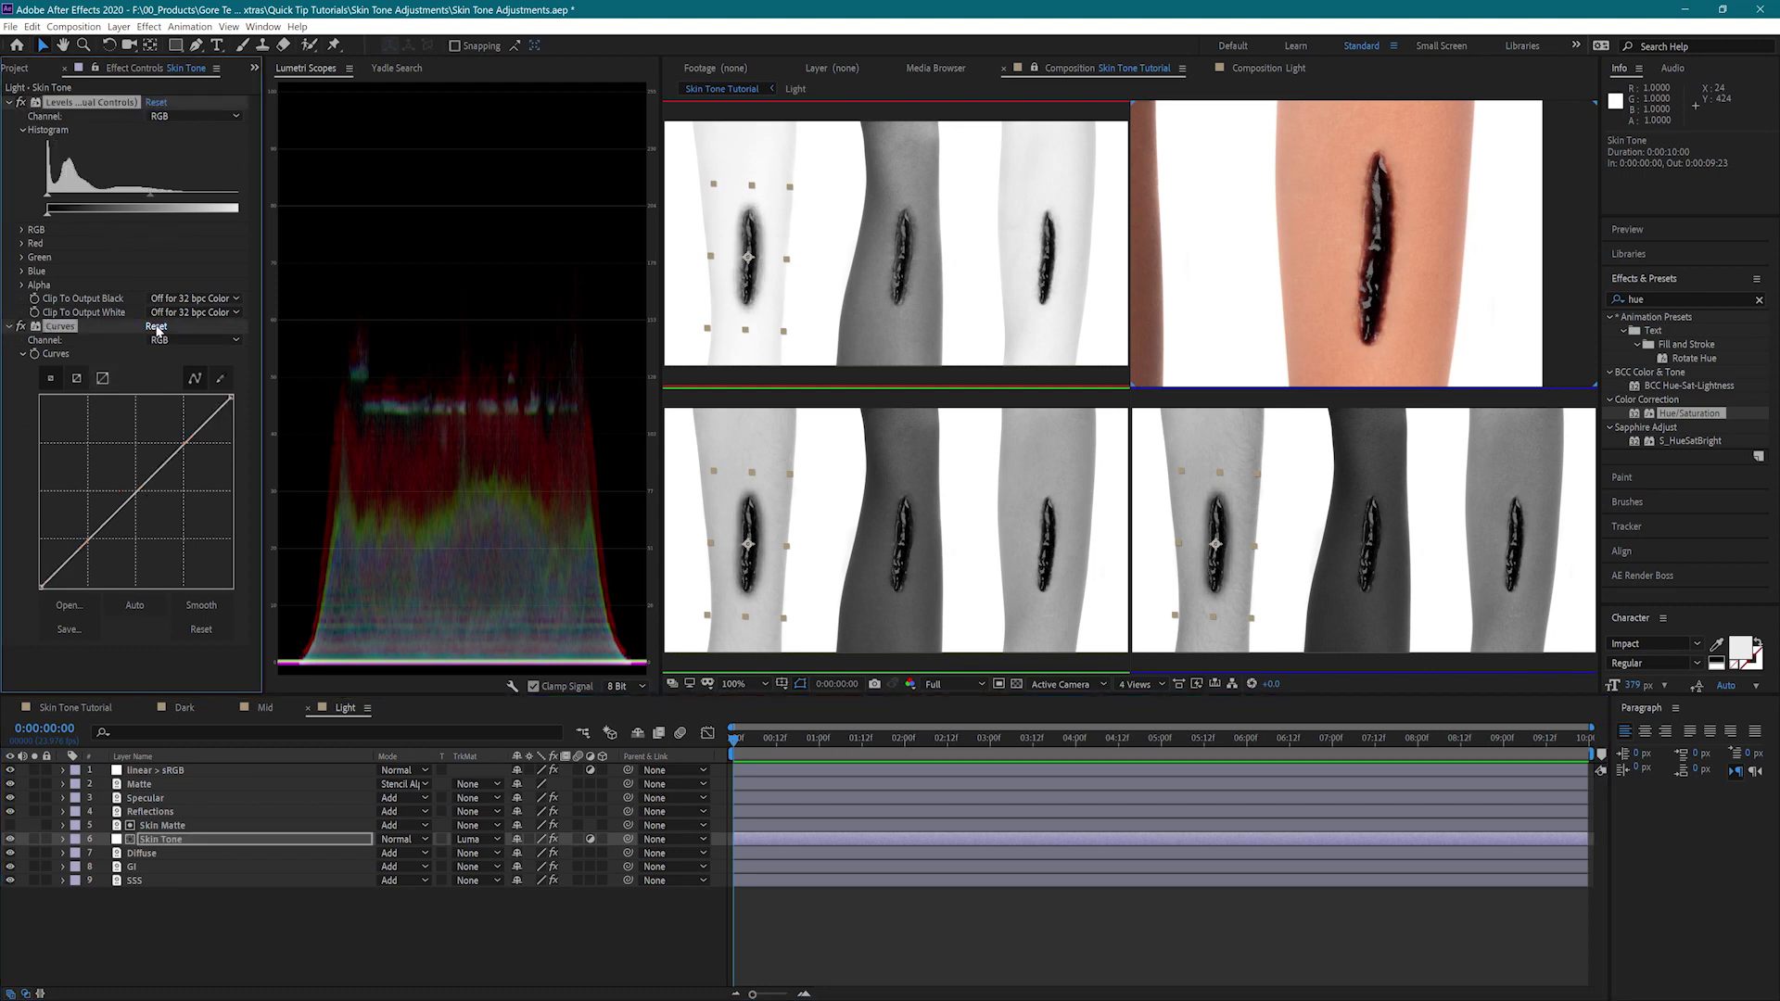
Pan the colour view with the Hand tool to centre the light arm, then expand Levels' Red channel
key("h")
left_click_drag(1446, 241, 1704, 272)
left_click_drag(1363, 261, 1436, 261)
key("v")
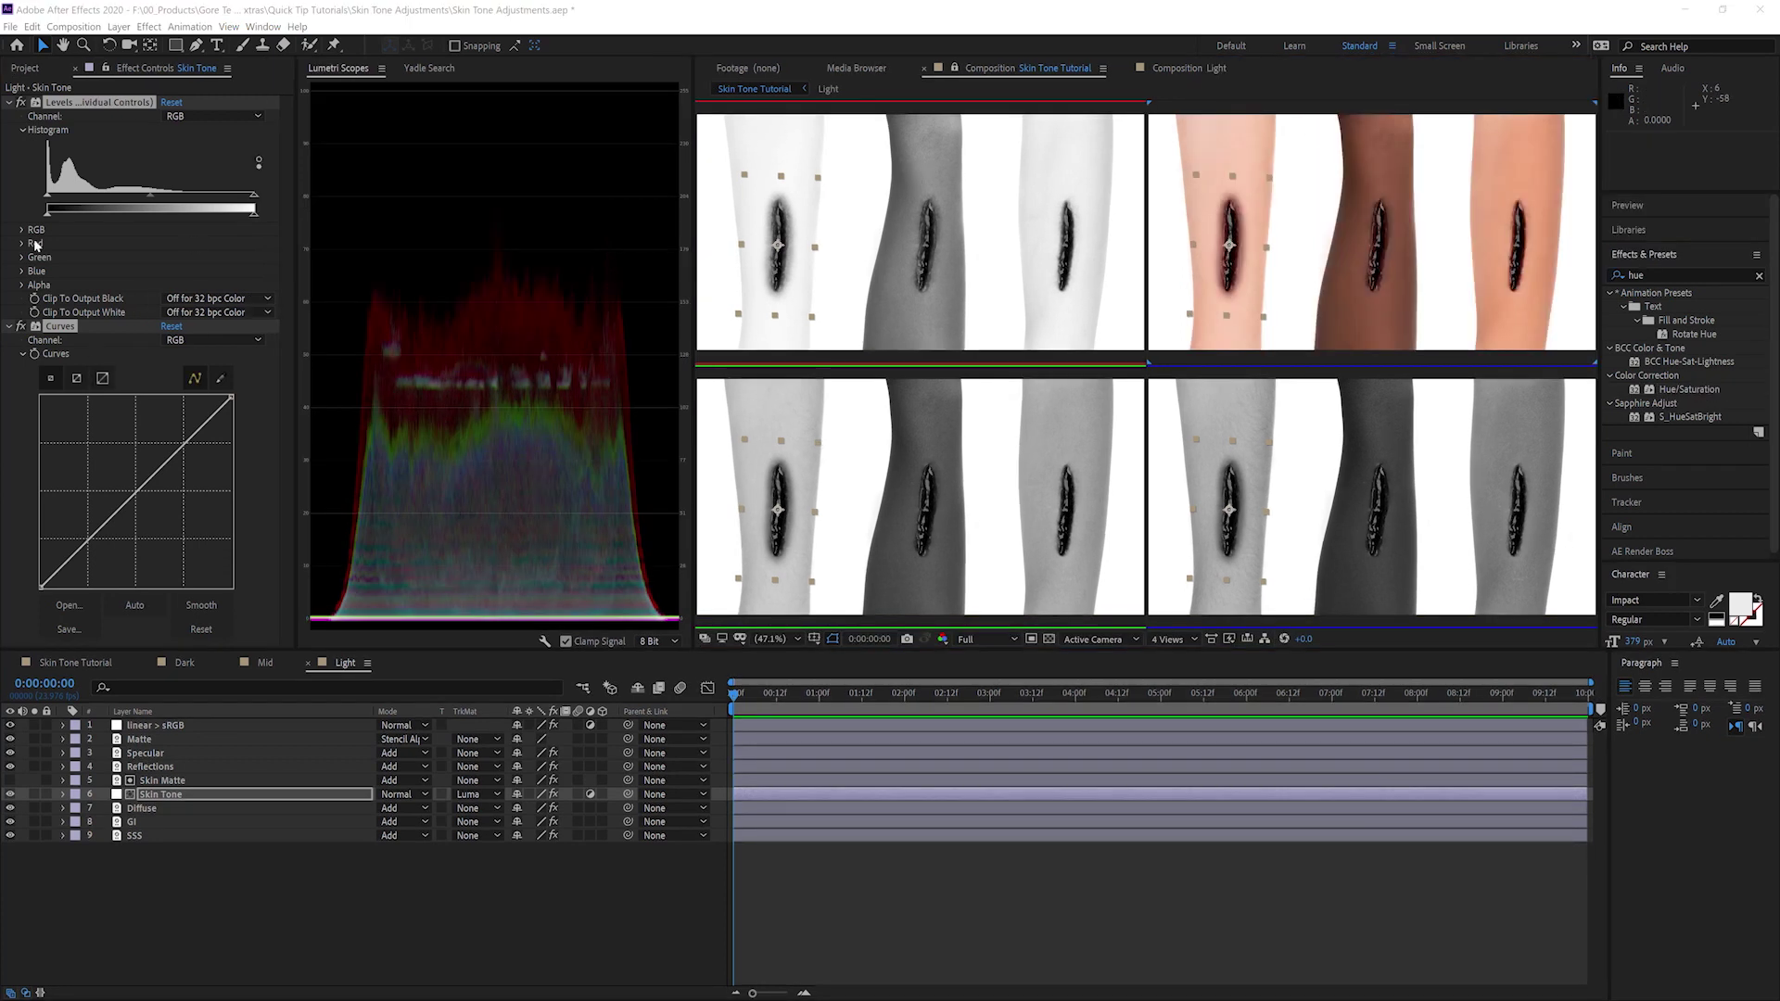
left_click(23, 243)
Expand Green and Blue Levels and set the Light skin gammas to Red 2.69, Green 1.96, Blue 1.72
left_click(22, 326)
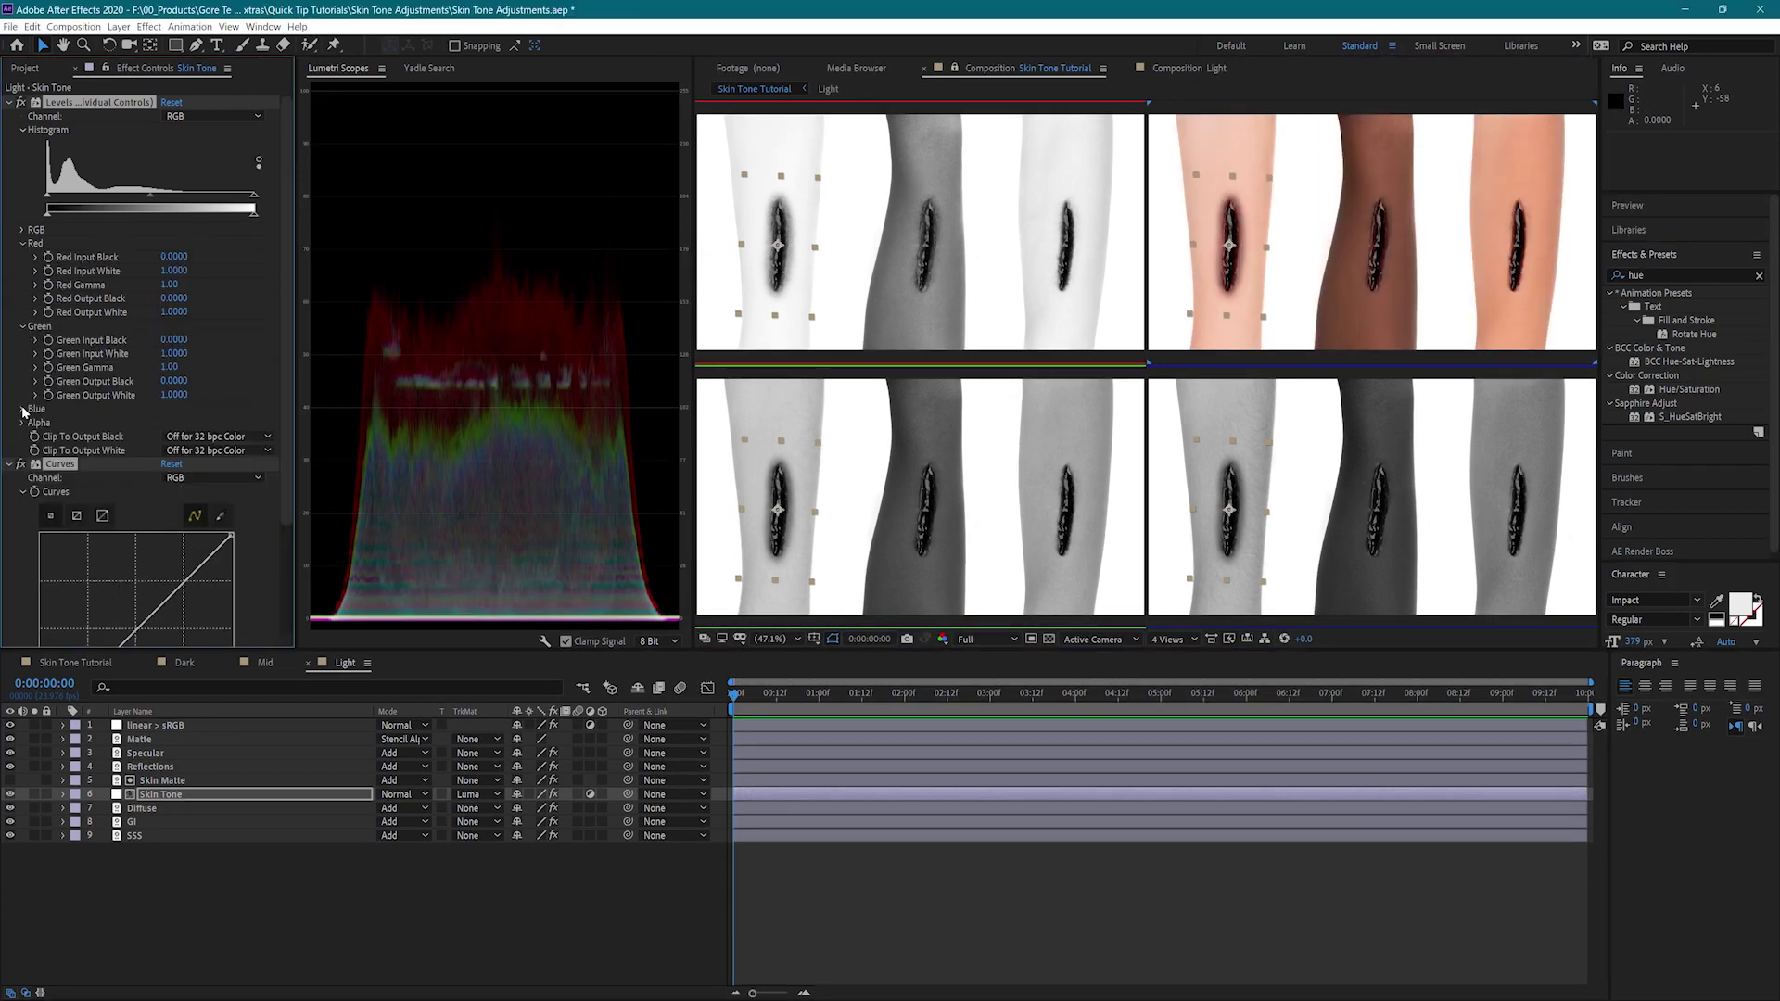
left_click(24, 408)
left_click_drag(239, 290, 203, 286)
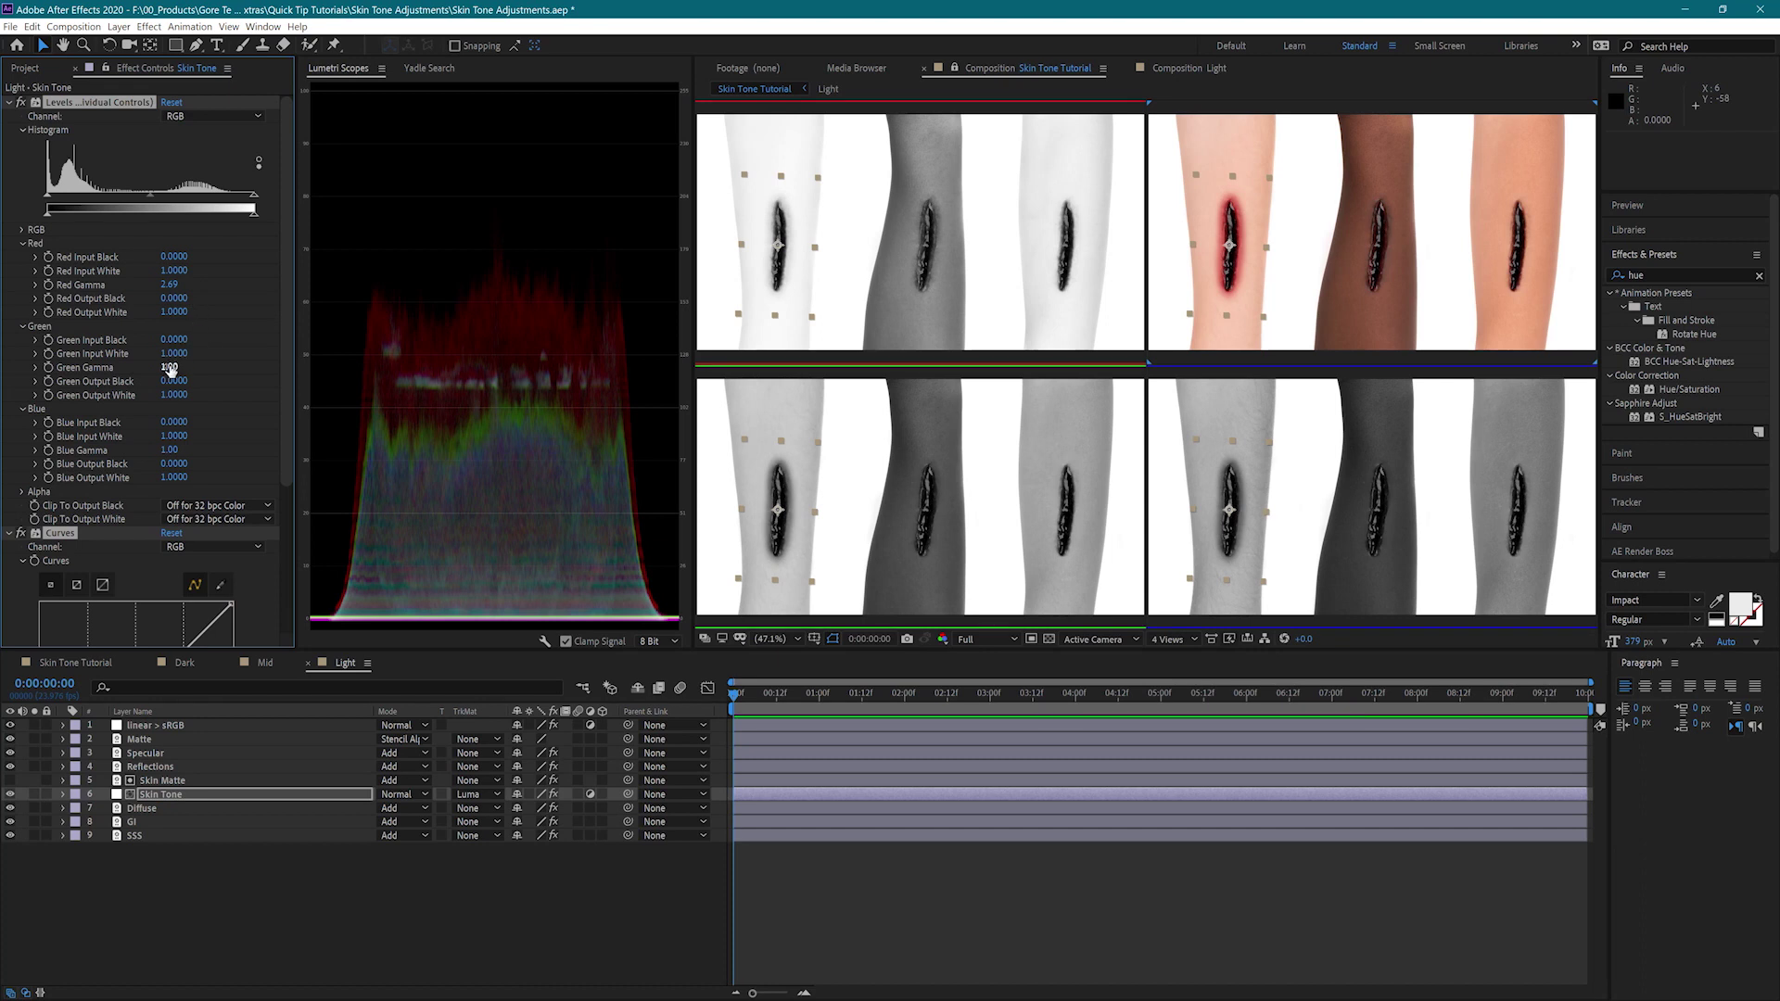
left_click_drag(170, 367, 184, 368)
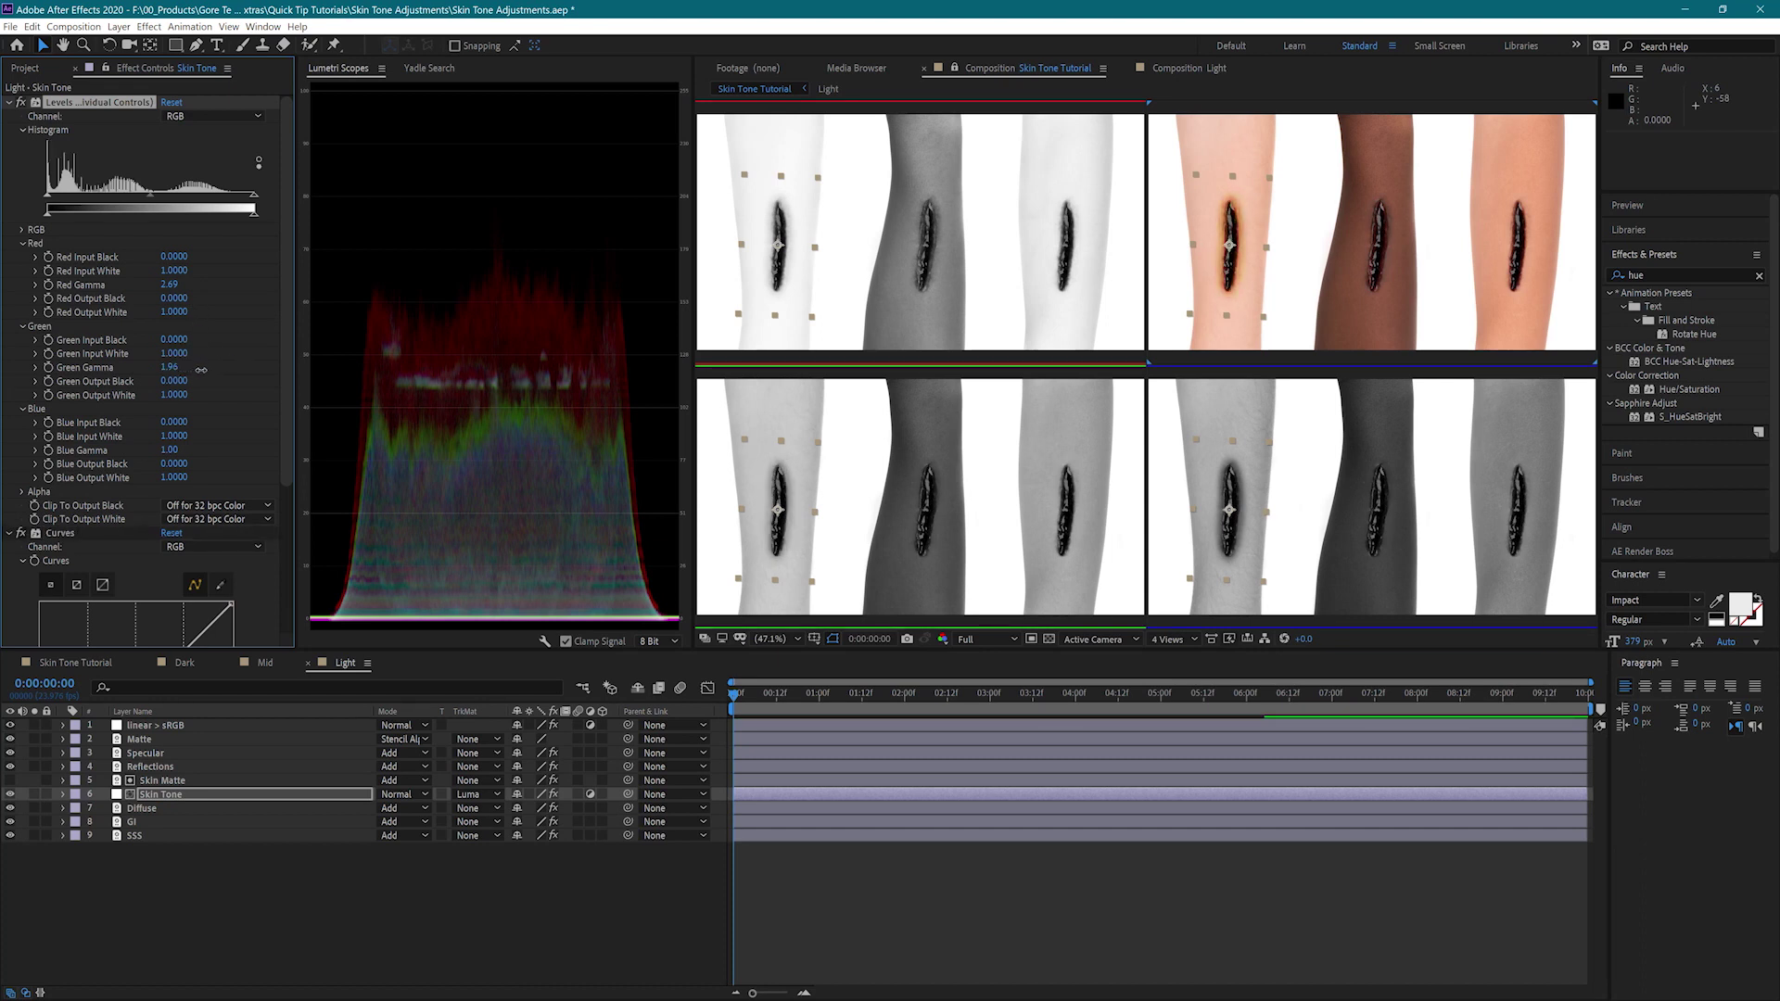
left_click_drag(172, 450, 82, 523)
scroll(161, 474, "down", 5)
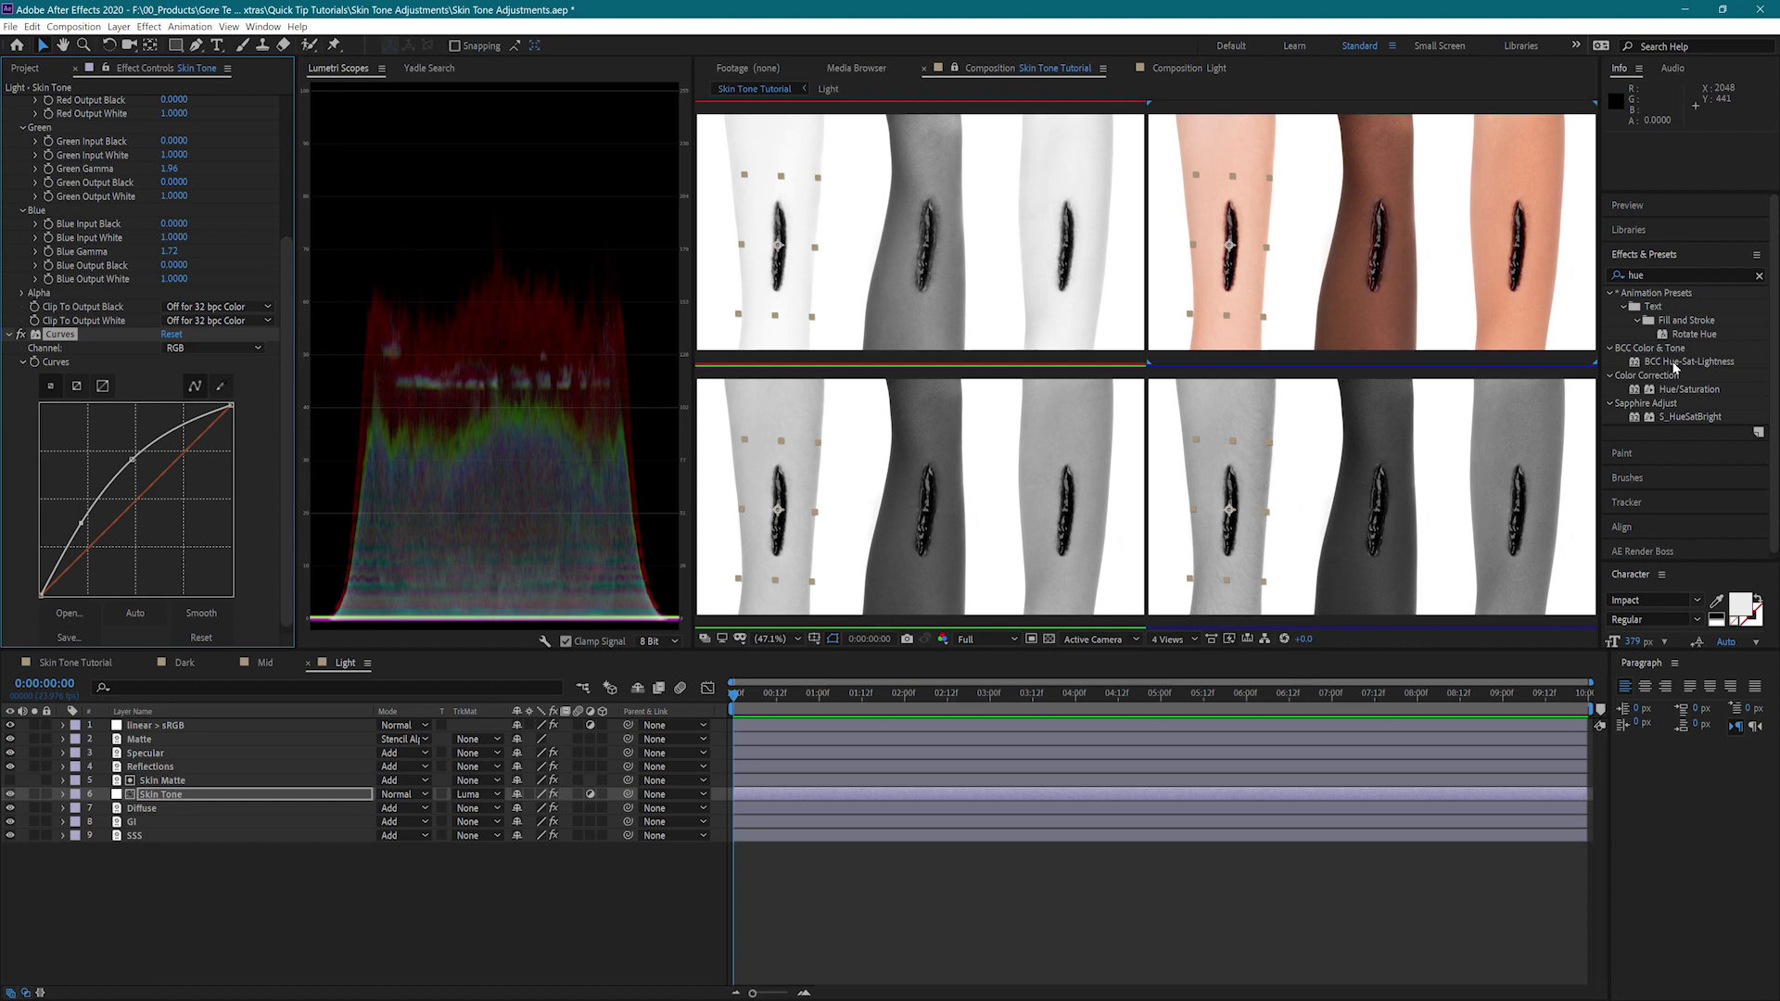
Apply Hue/Saturation with Master Saturation 10, then return to the Skin Tone Tutorial comp
double_click(1690, 390)
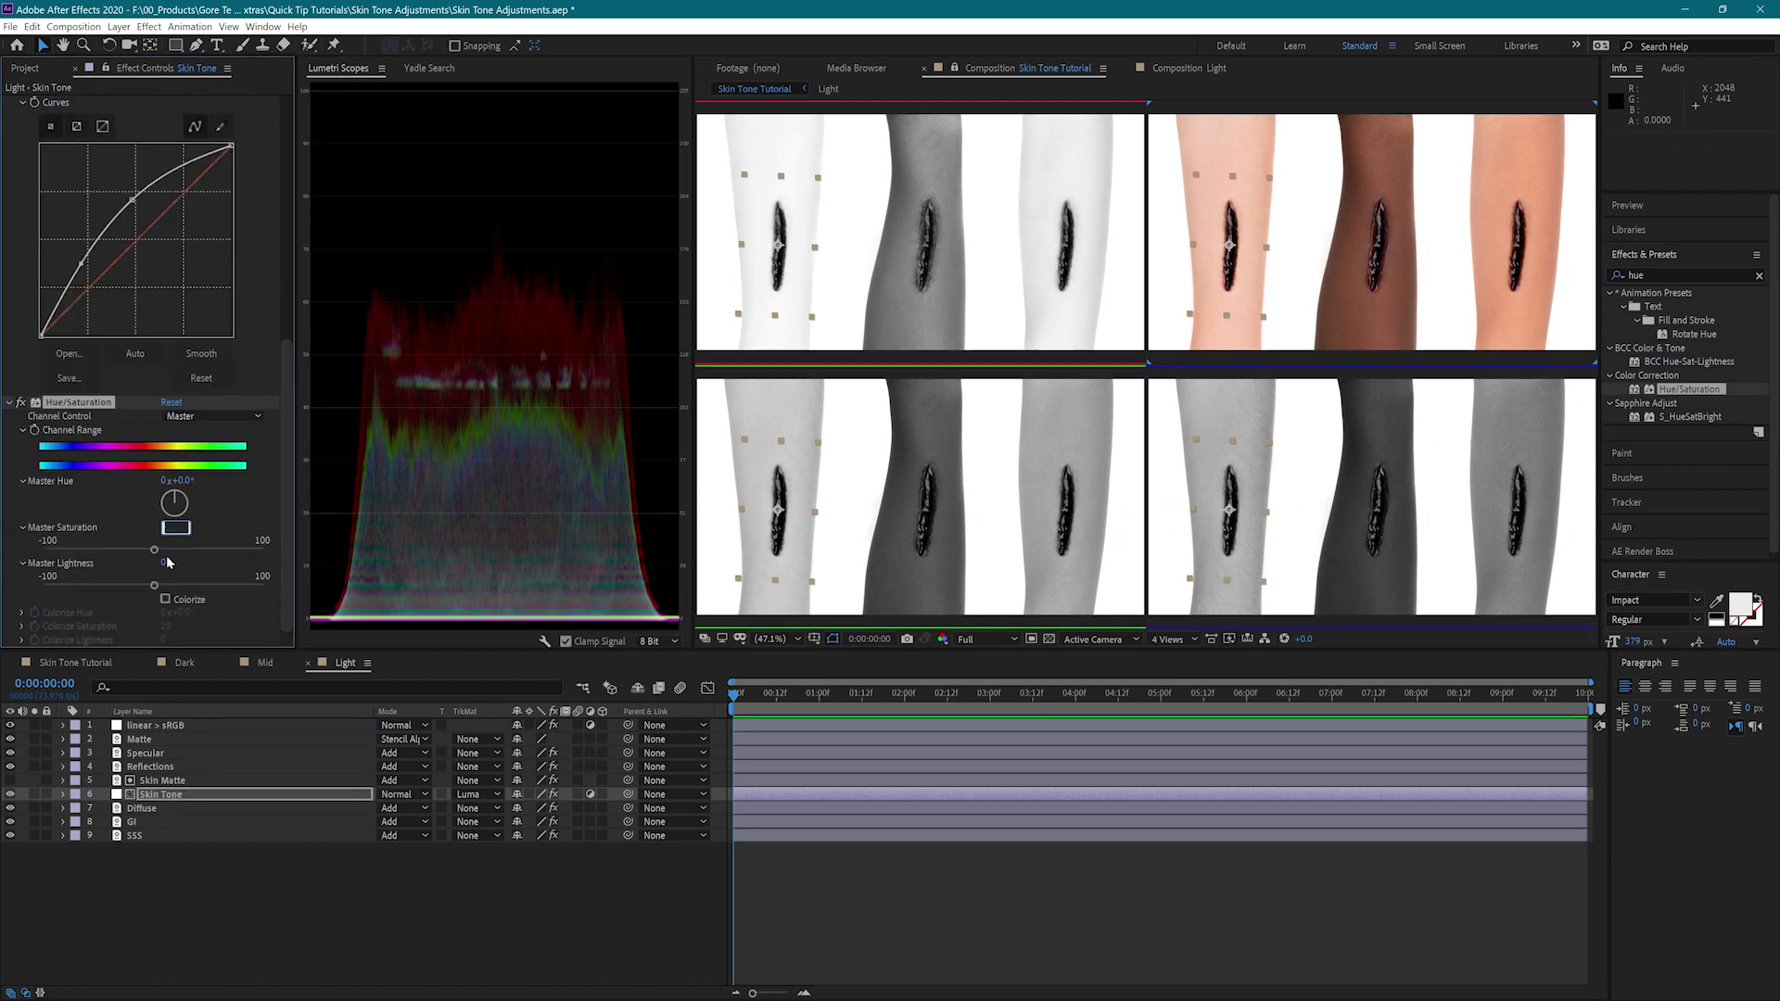
type("10")
key("Return")
left_click(66, 664)
left_click(1170, 640)
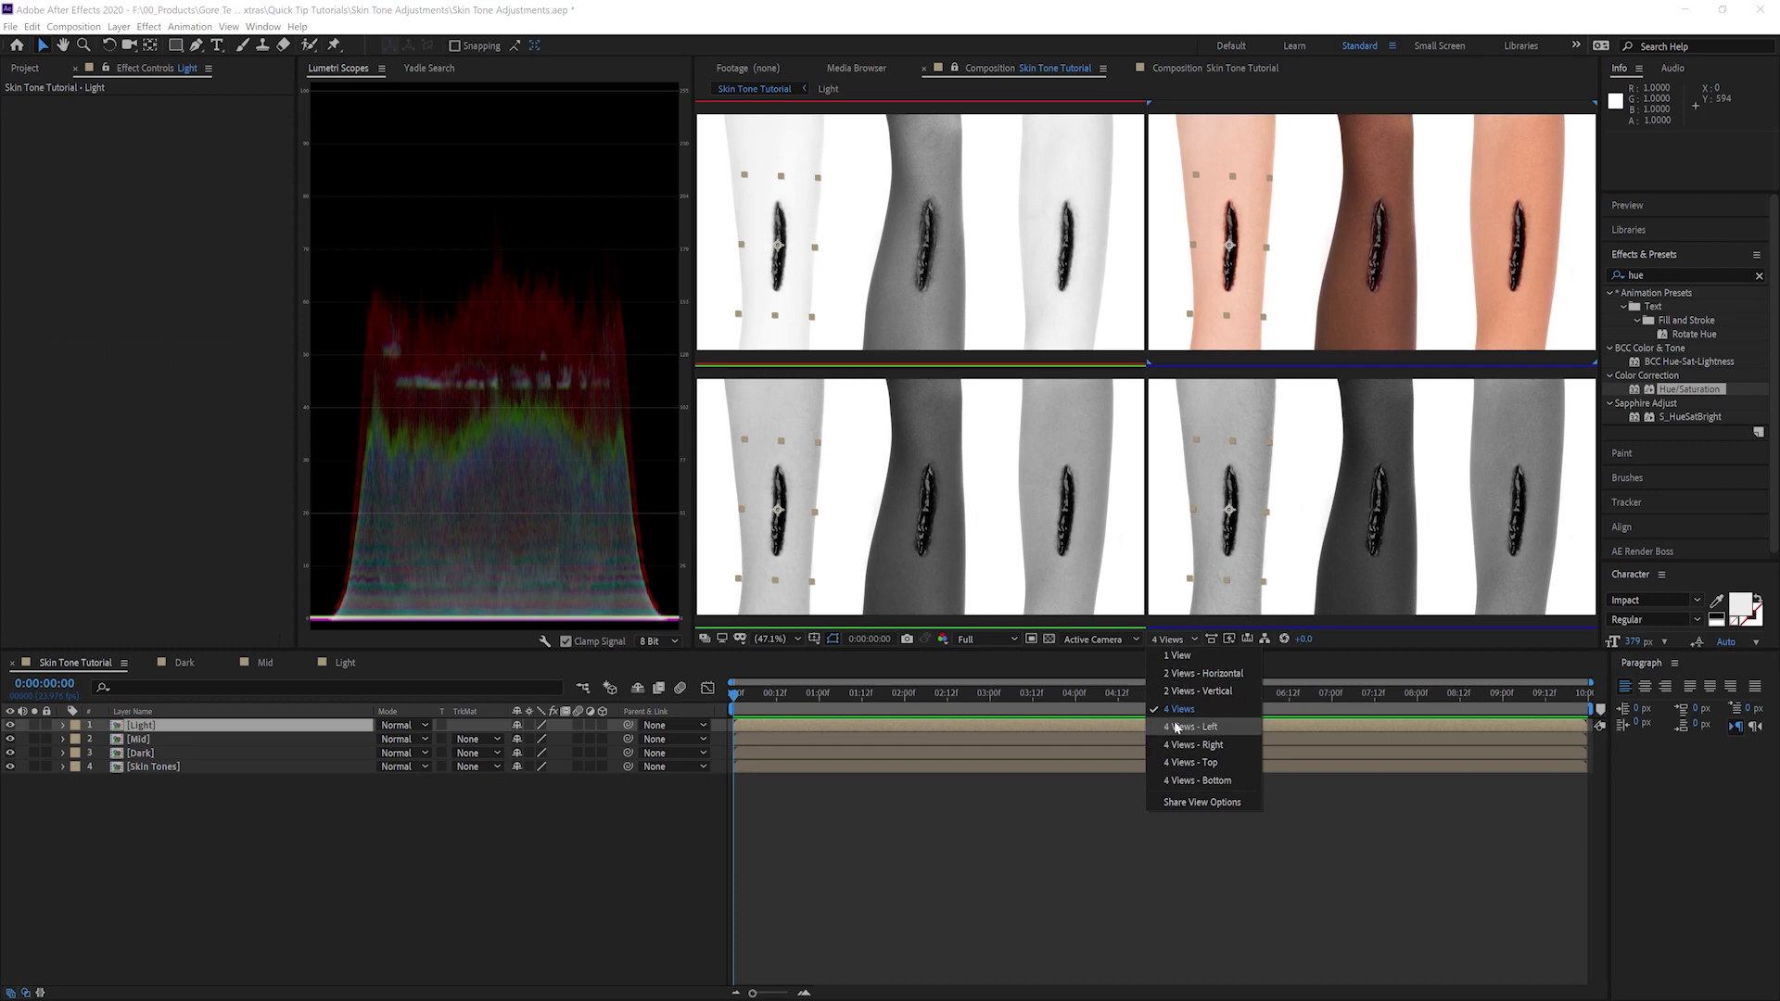
Switch the Composition viewer to 1 View showing all three matched arms
left_click(1179, 656)
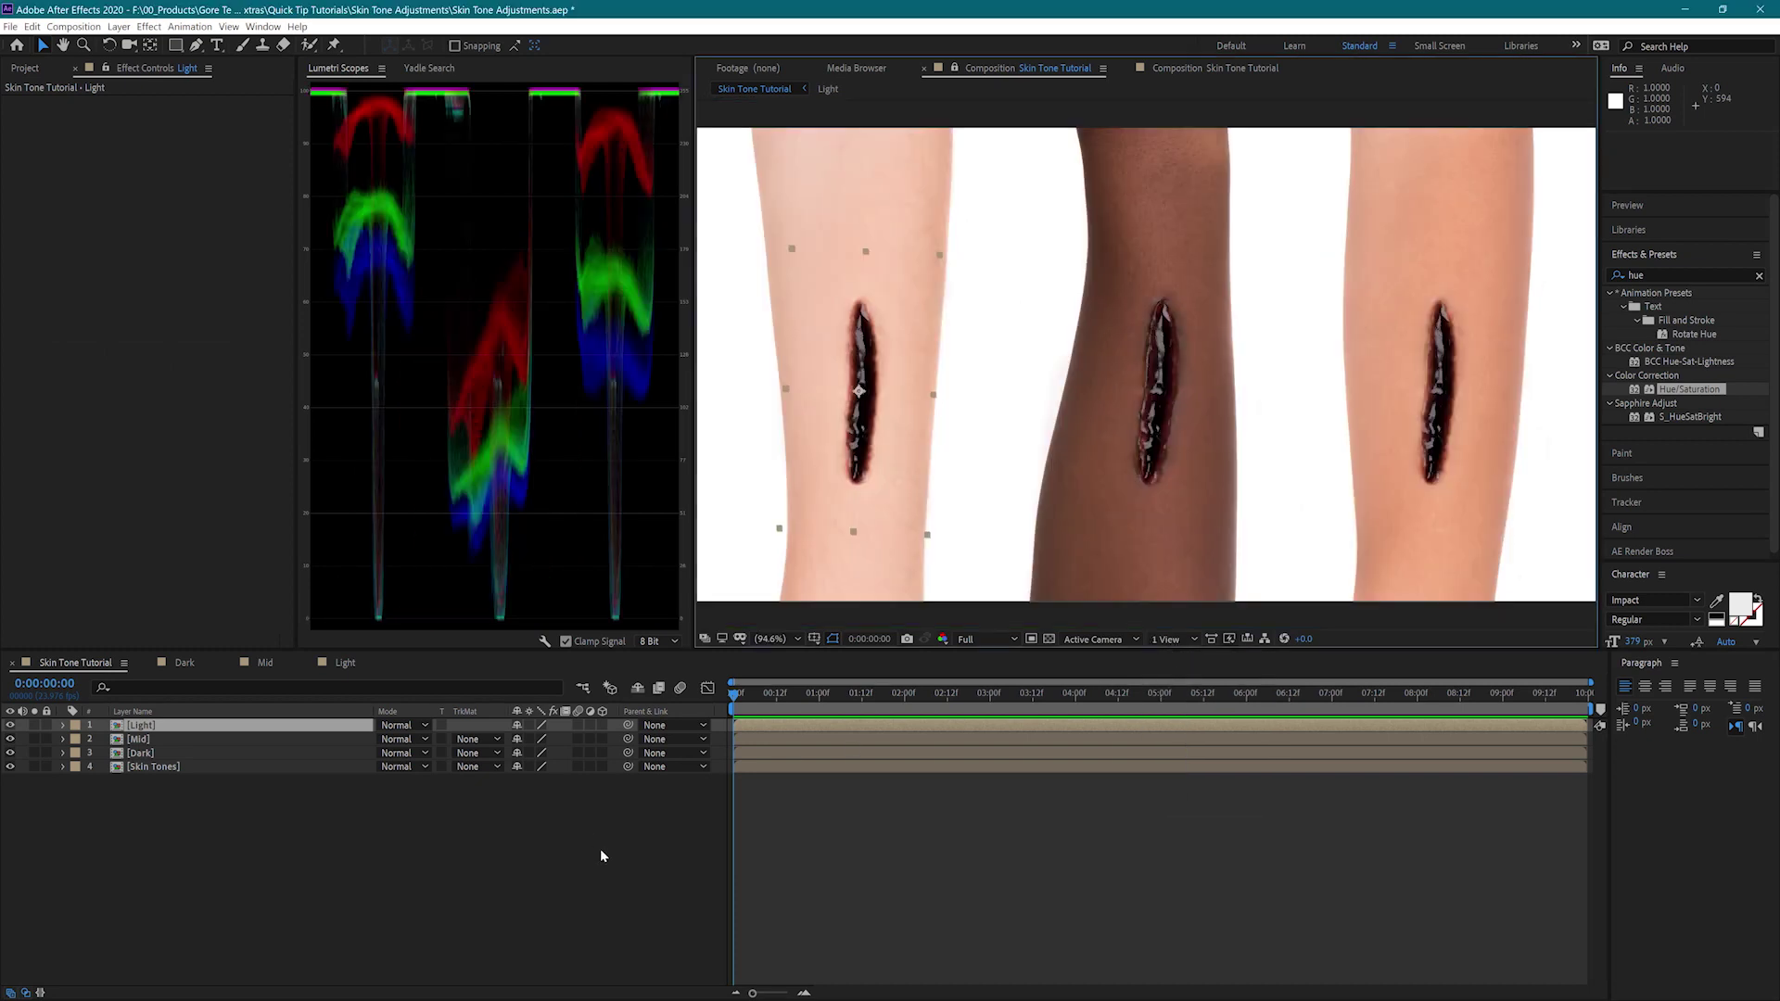